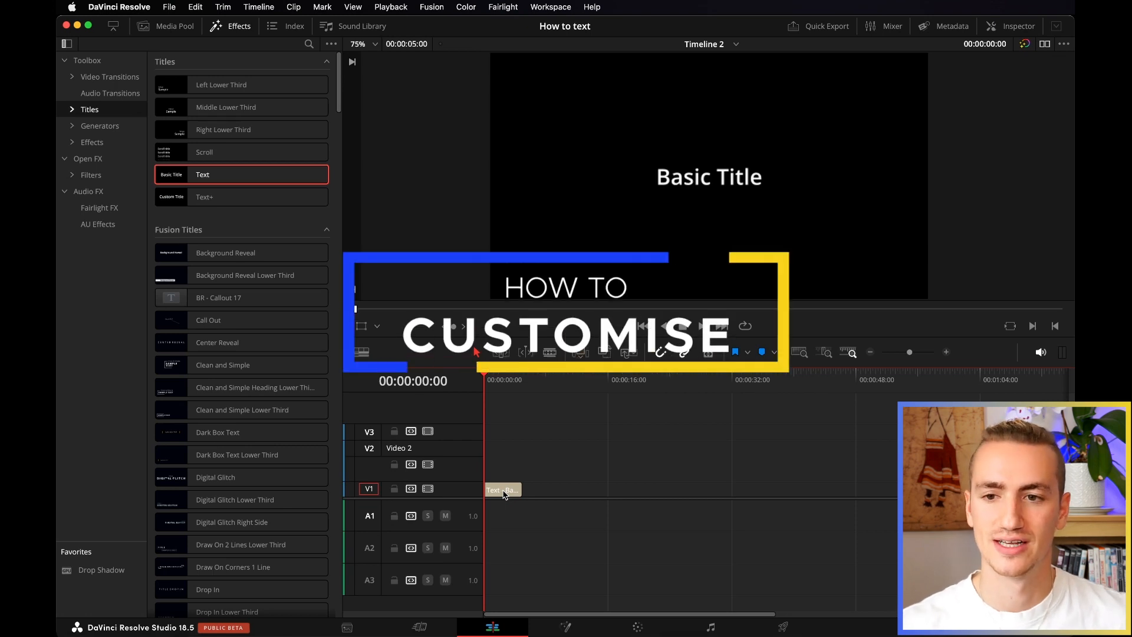
Step: Select the text title clip on V1, show its properties, and replace its text with "My New Title"
{"action": "left_click", "coordinate": [503, 491]}
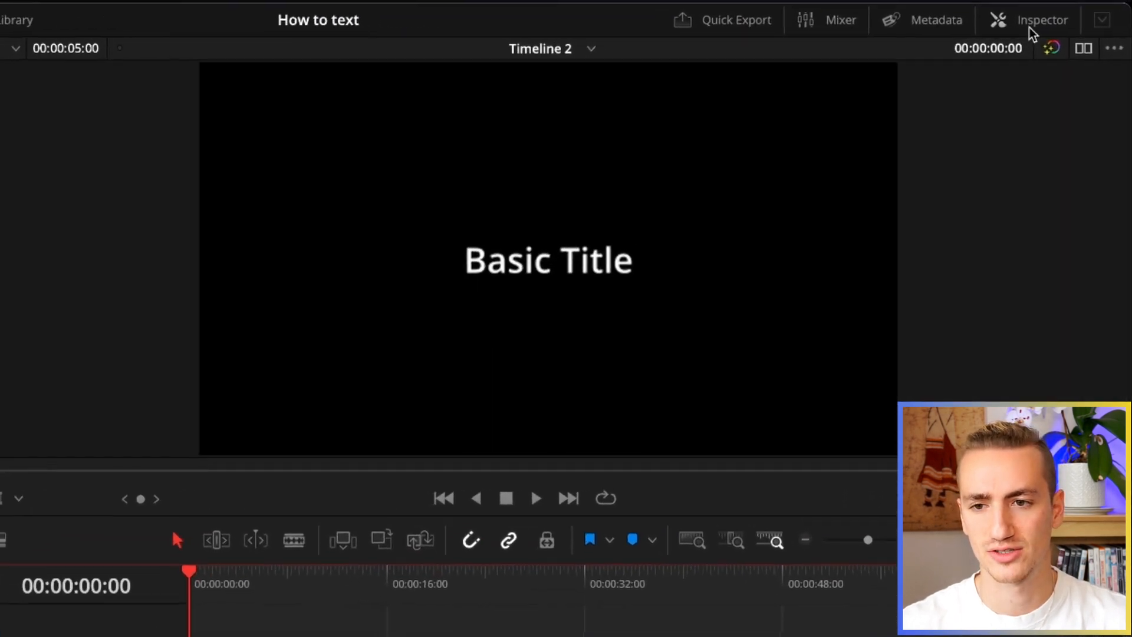
{"action": "left_click", "coordinate": [1037, 24]}
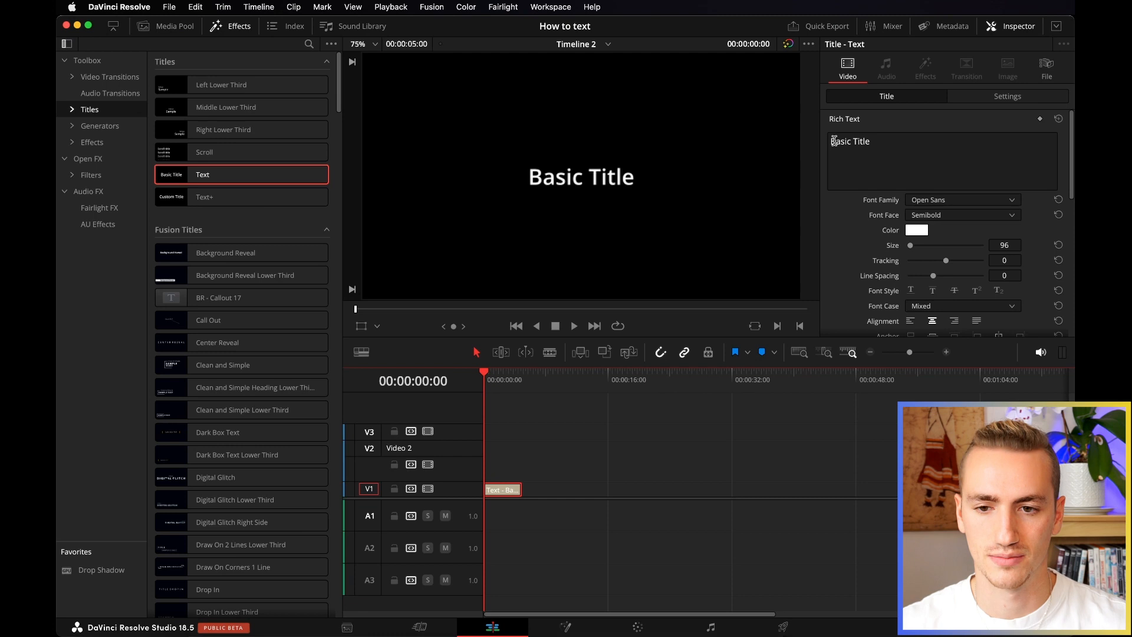
{"action": "left_click", "coordinate": [832, 140]}
{"action": "key", "text": "super+a"}
{"action": "type", "text": "My New"}
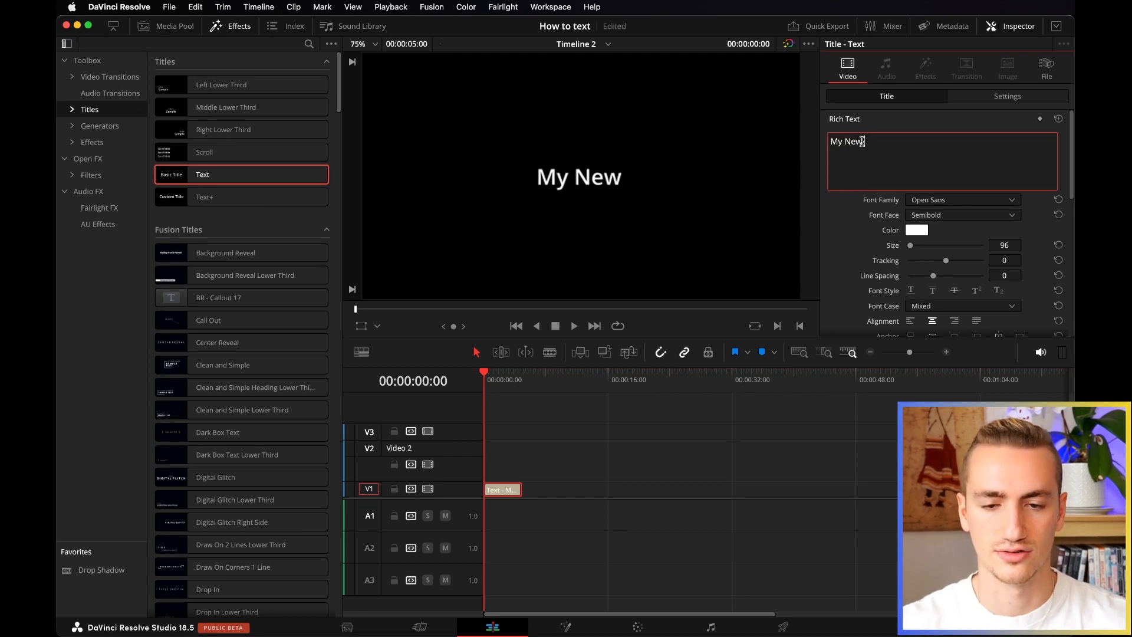
{"action": "type", "text": " Title"}
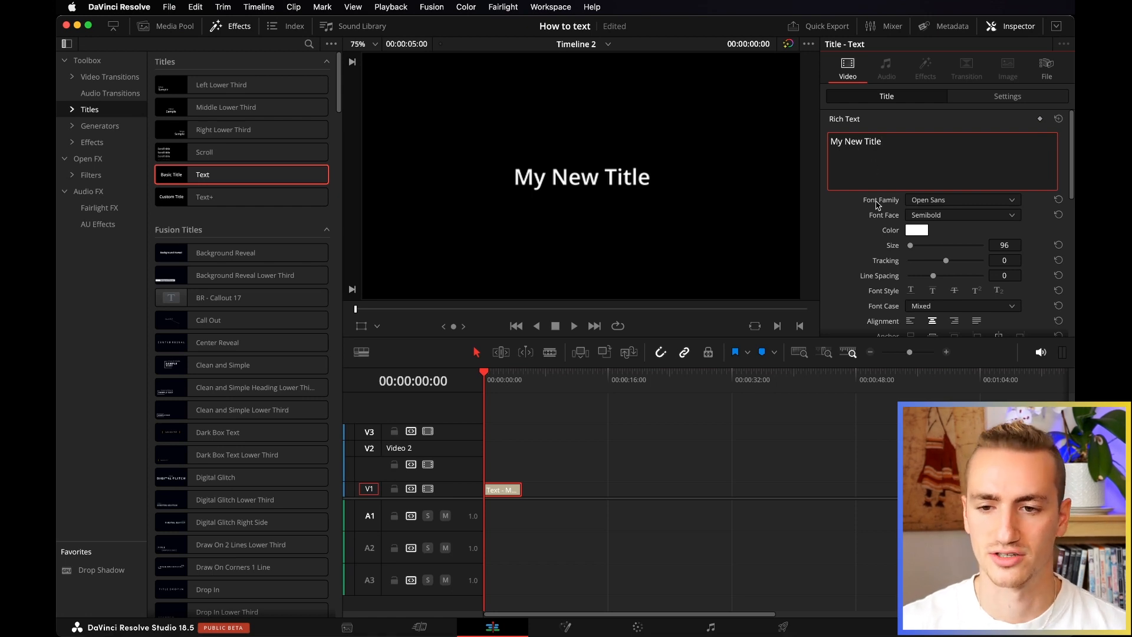
Step: Change the title's font family to Fontatica4F
{"action": "left_click", "coordinate": [932, 203]}
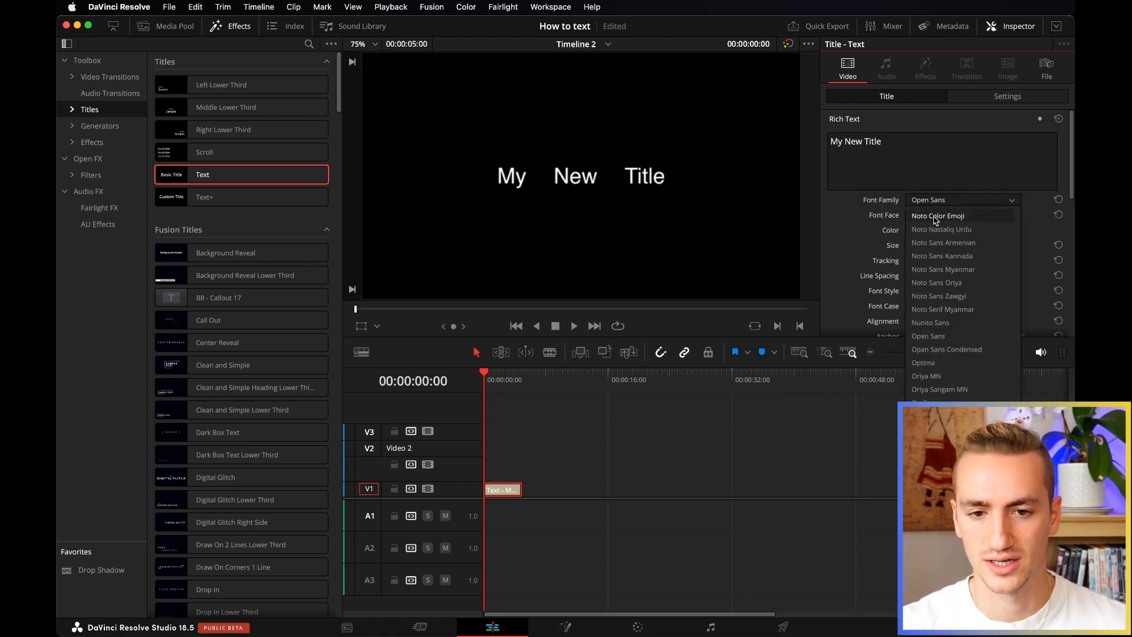
{"action": "scroll", "coordinate": [935, 241], "scroll_direction": "down", "scroll_amount": 2}
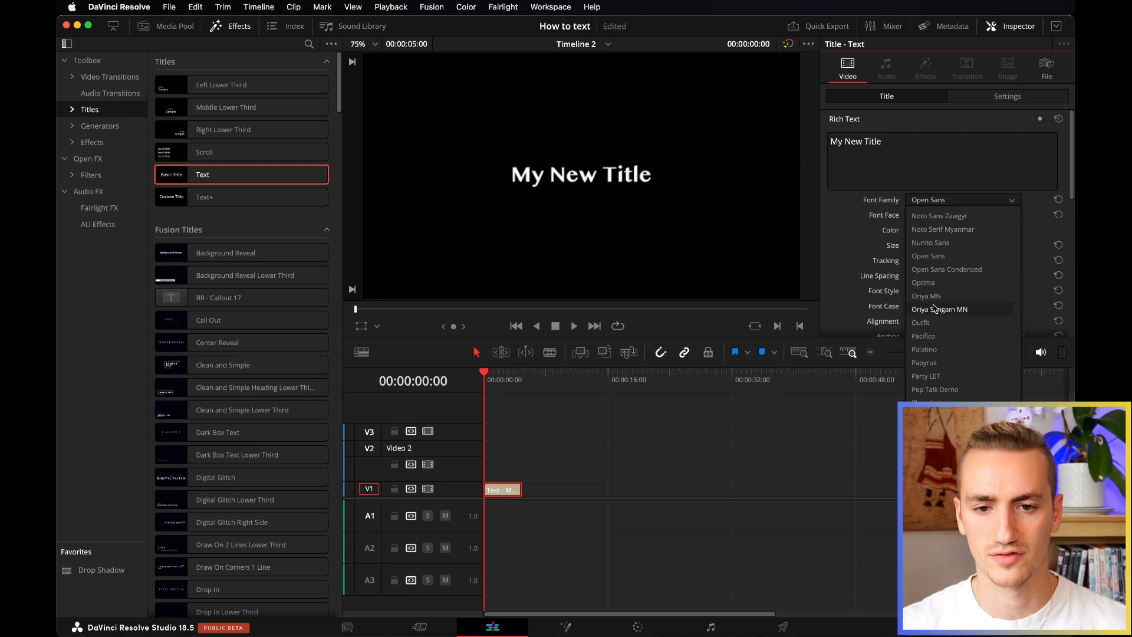
{"action": "scroll", "coordinate": [923, 339], "scroll_direction": "up", "scroll_amount": 10}
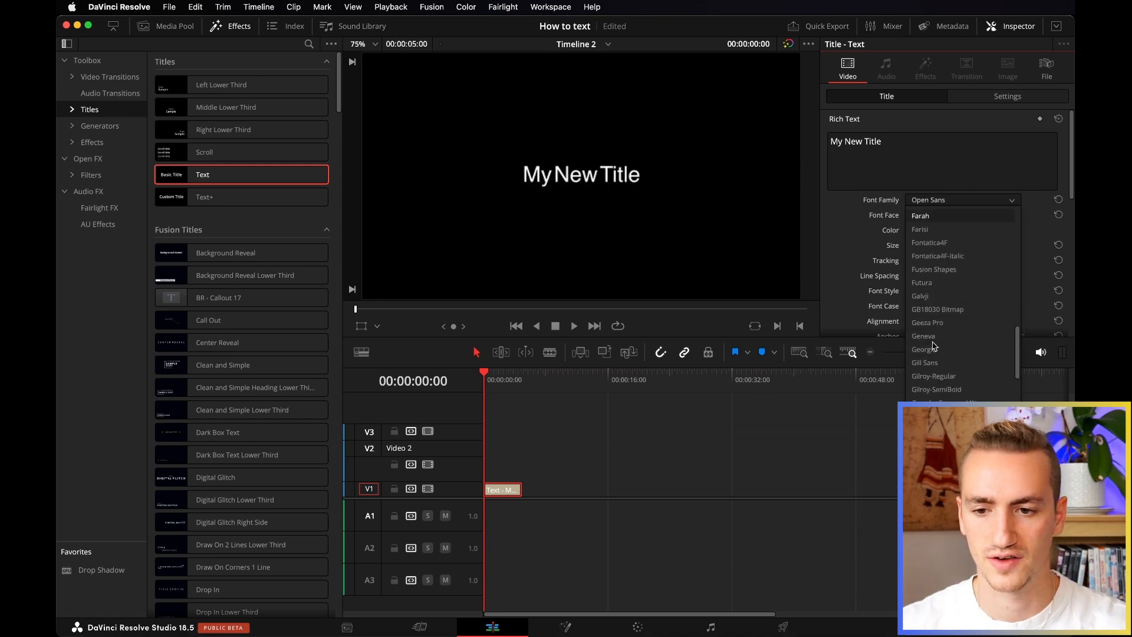
{"action": "left_click", "coordinate": [920, 243]}
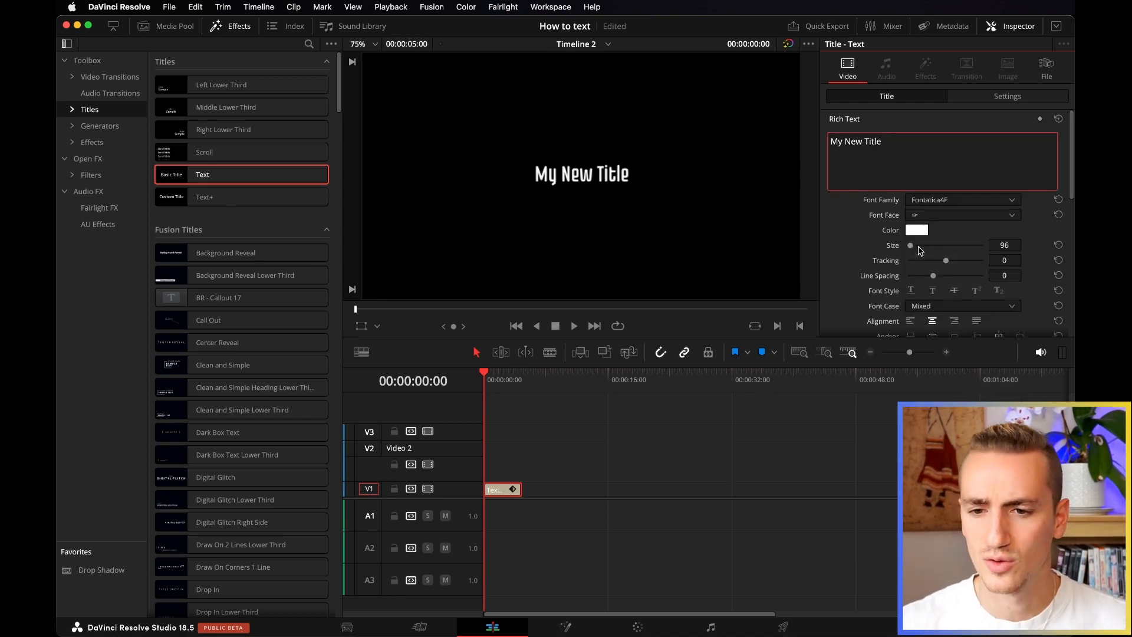
Step: Set the title's text color to blue with the color wheel and apply it
{"action": "left_click", "coordinate": [916, 232]}
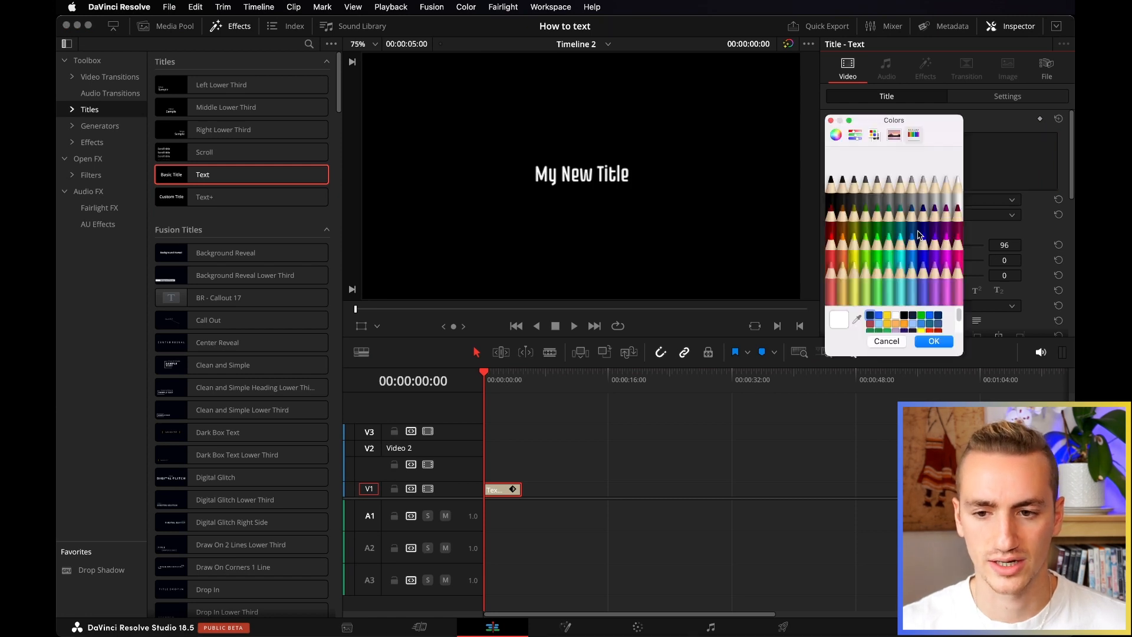
{"action": "left_click", "coordinate": [893, 263]}
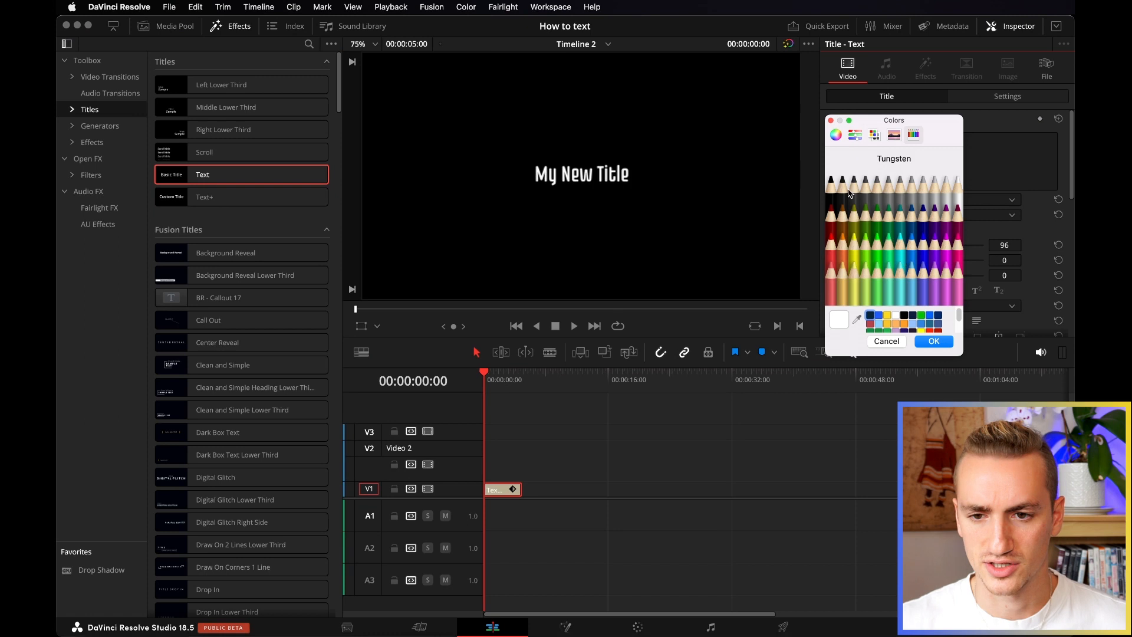
{"action": "left_click", "coordinate": [836, 134]}
{"action": "left_click_drag", "start_coordinate": [853, 205], "coordinate": [933, 217]}
{"action": "mouse_move", "coordinate": [838, 300]}
{"action": "left_mouse_down"}
{"action": "mouse_move", "coordinate": [900, 298]}
{"action": "mouse_move", "coordinate": [828, 302]}
{"action": "left_mouse_up"}
{"action": "left_click", "coordinate": [861, 137]}
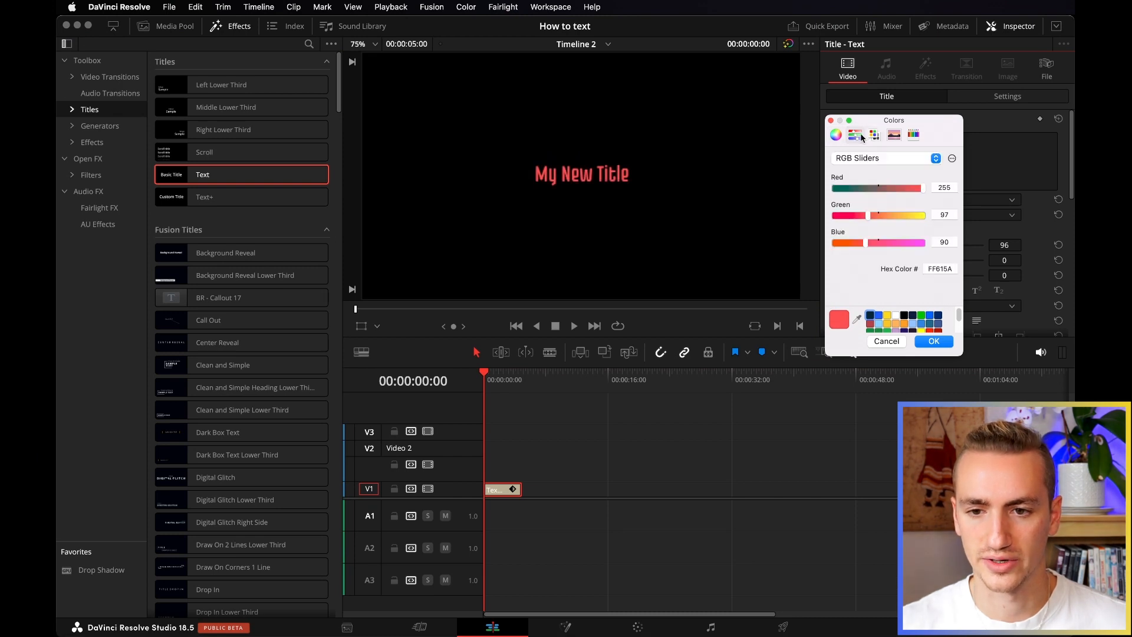
{"action": "left_click", "coordinate": [875, 138]}
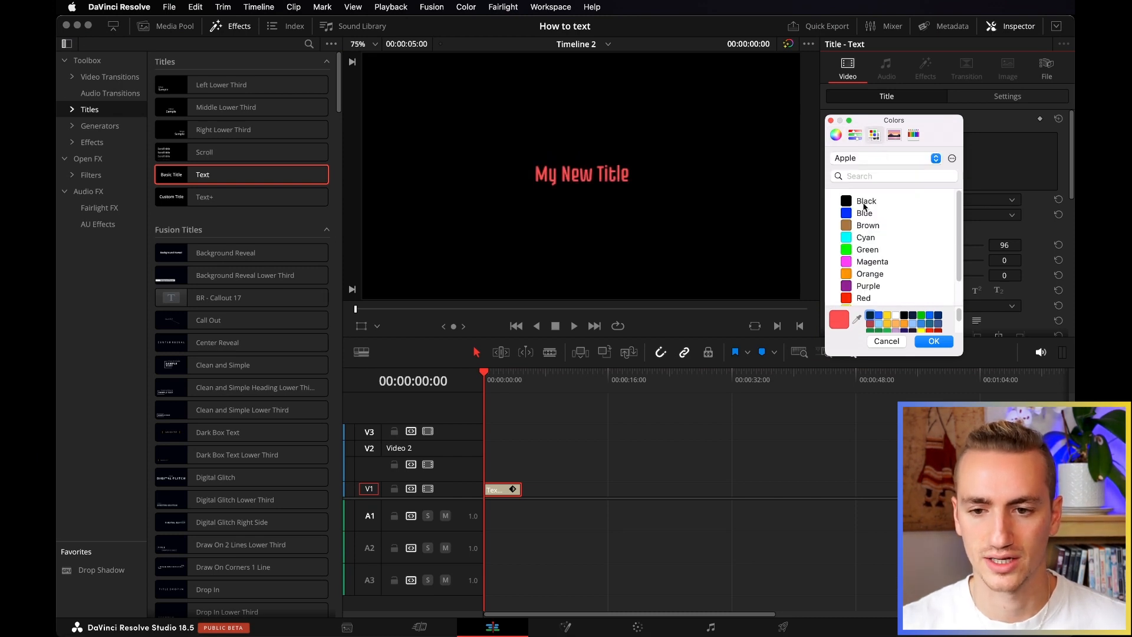
{"action": "left_click", "coordinate": [836, 135]}
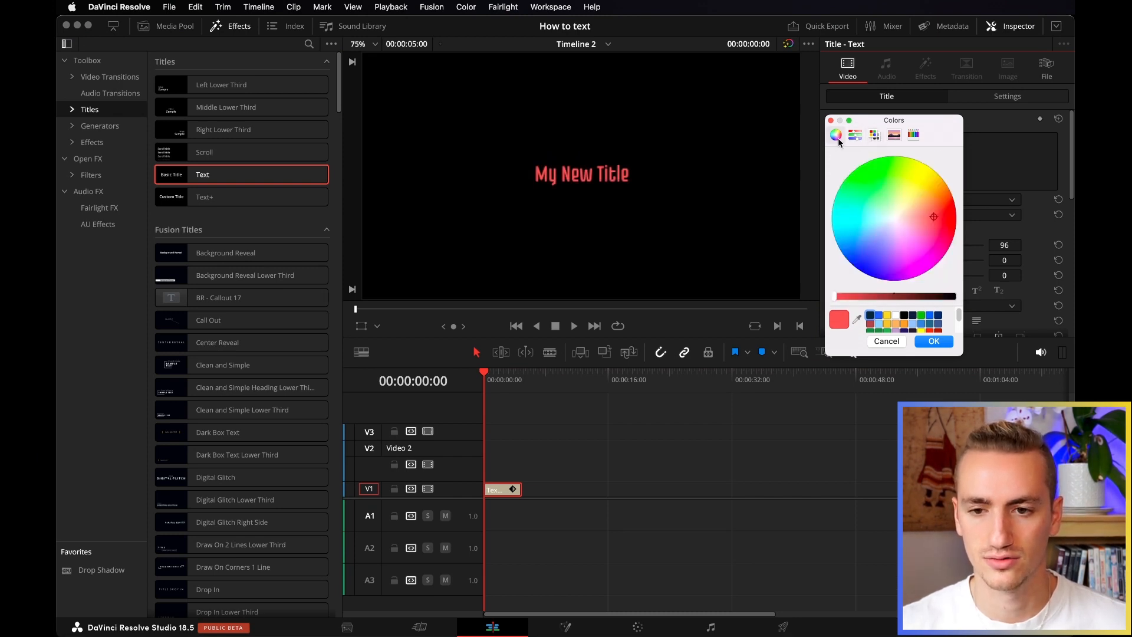
{"action": "left_click", "coordinate": [870, 260]}
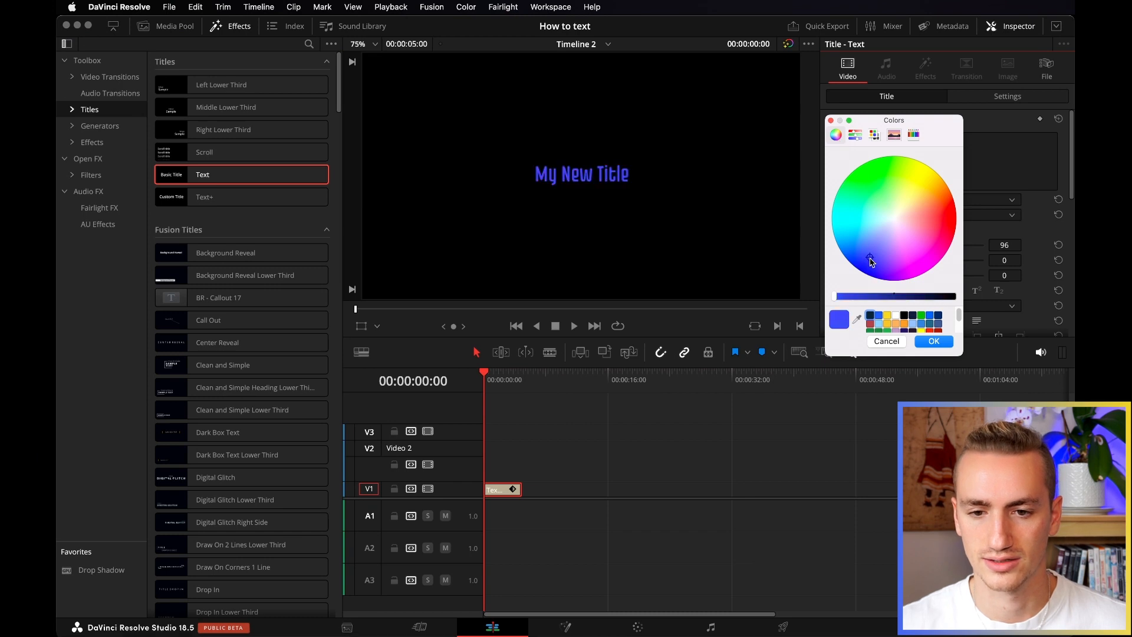
{"action": "left_click", "coordinate": [935, 340]}
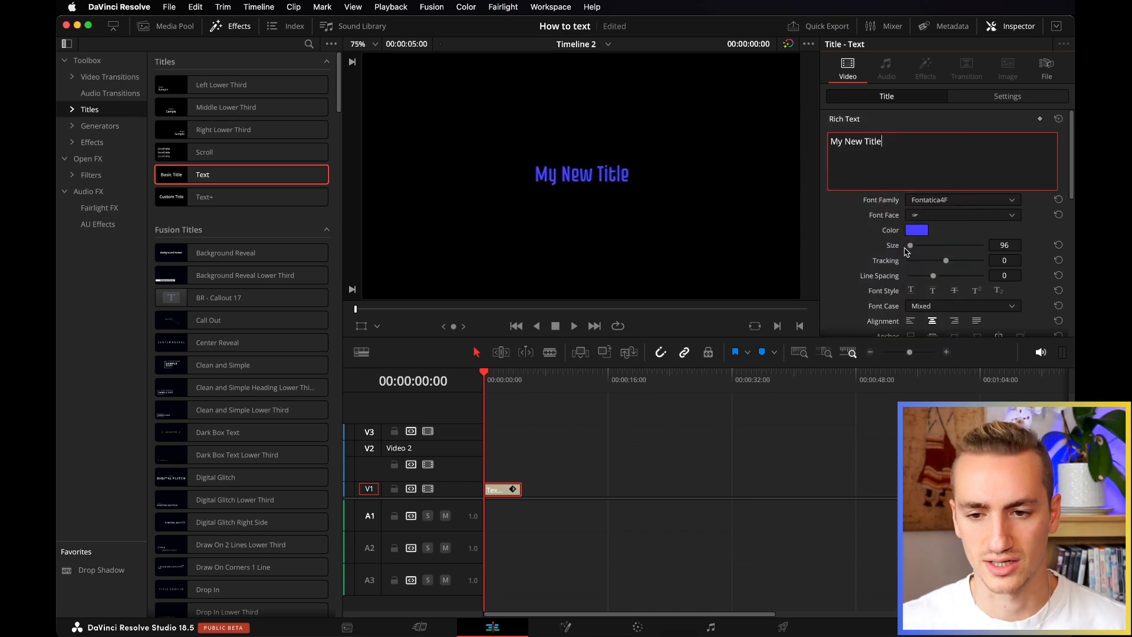
Step: Enlarge the title to size 265 and set its tracking to 2
{"action": "mouse_move", "coordinate": [908, 249]}
{"action": "left_mouse_down"}
{"action": "mouse_move", "coordinate": [925, 252]}
{"action": "mouse_move", "coordinate": [915, 251]}
{"action": "left_mouse_up"}
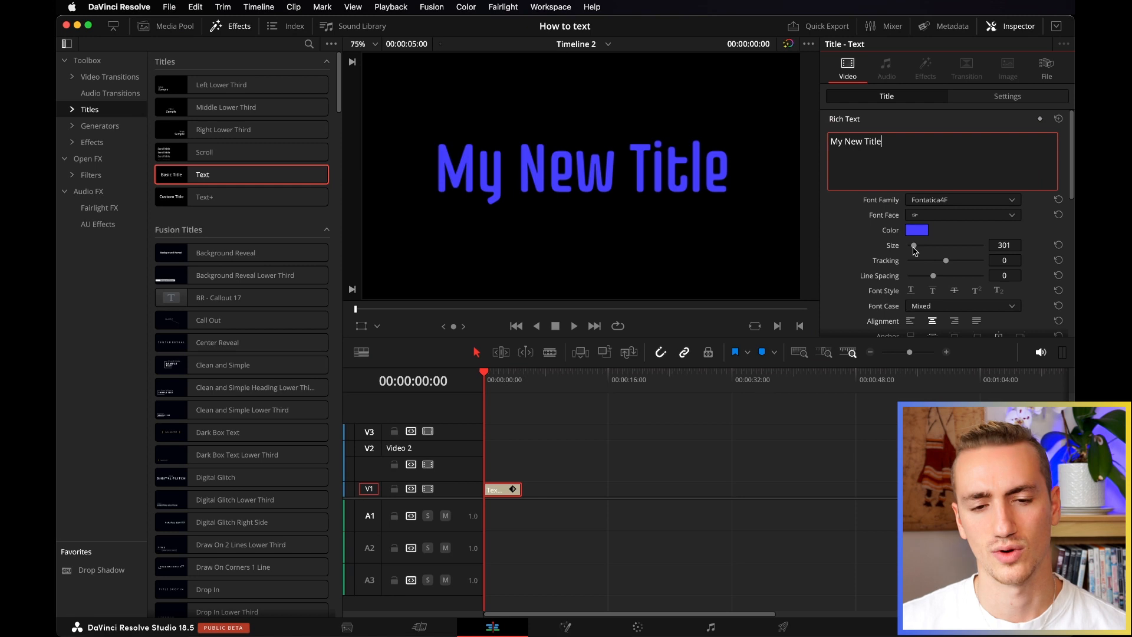
{"action": "left_click", "coordinate": [1005, 245]}
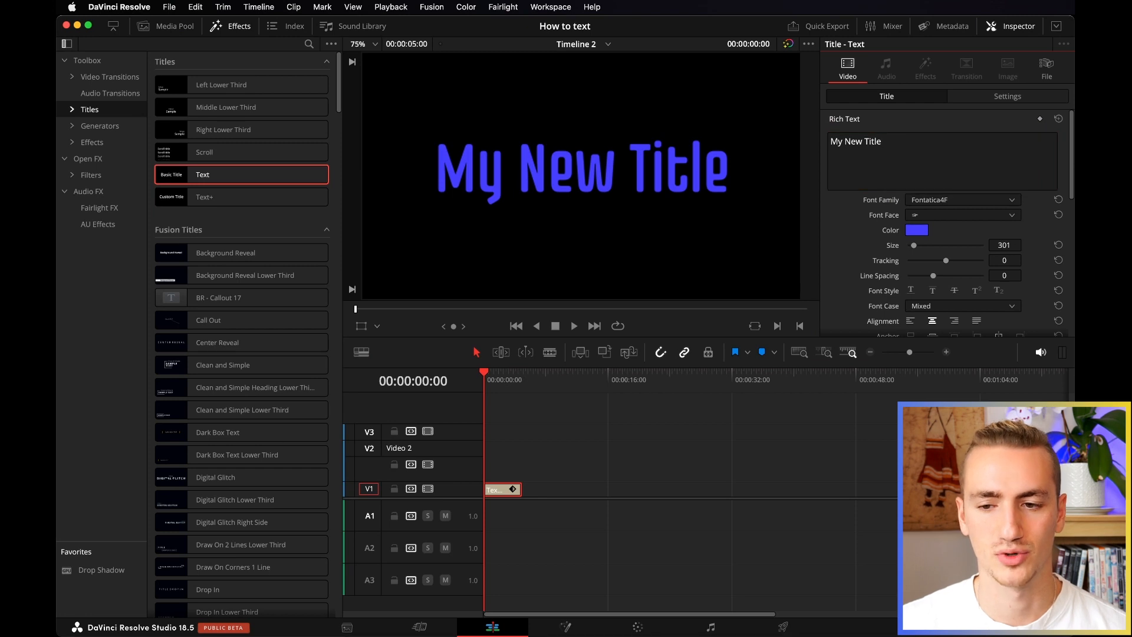
{"action": "mouse_move", "coordinate": [1004, 245]}
{"action": "left_mouse_down"}
{"action": "mouse_move", "coordinate": [978, 246]}
{"action": "mouse_move", "coordinate": [1029, 242]}
{"action": "mouse_move", "coordinate": [1004, 244]}
{"action": "left_mouse_up"}
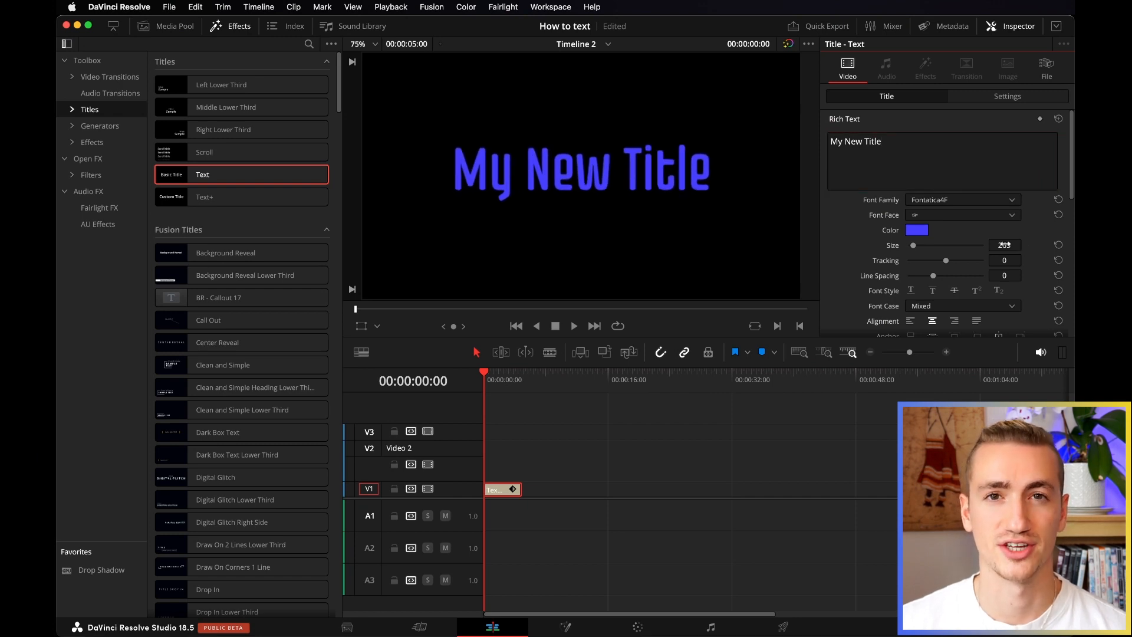
{"action": "mouse_move", "coordinate": [1002, 260]}
{"action": "left_mouse_down"}
{"action": "mouse_move", "coordinate": [1018, 260]}
{"action": "mouse_move", "coordinate": [1002, 260]}
{"action": "left_mouse_up"}
Step: Break the title onto a second line after "My" and set the line spacing to 11
{"action": "left_click", "coordinate": [846, 145]}
{"action": "key", "text": "Return"}
{"action": "mouse_move", "coordinate": [1006, 275]}
{"action": "left_mouse_down"}
{"action": "mouse_move", "coordinate": [990, 275]}
{"action": "mouse_move", "coordinate": [1014, 275]}
{"action": "mouse_move", "coordinate": [1004, 276]}
{"action": "left_mouse_up"}
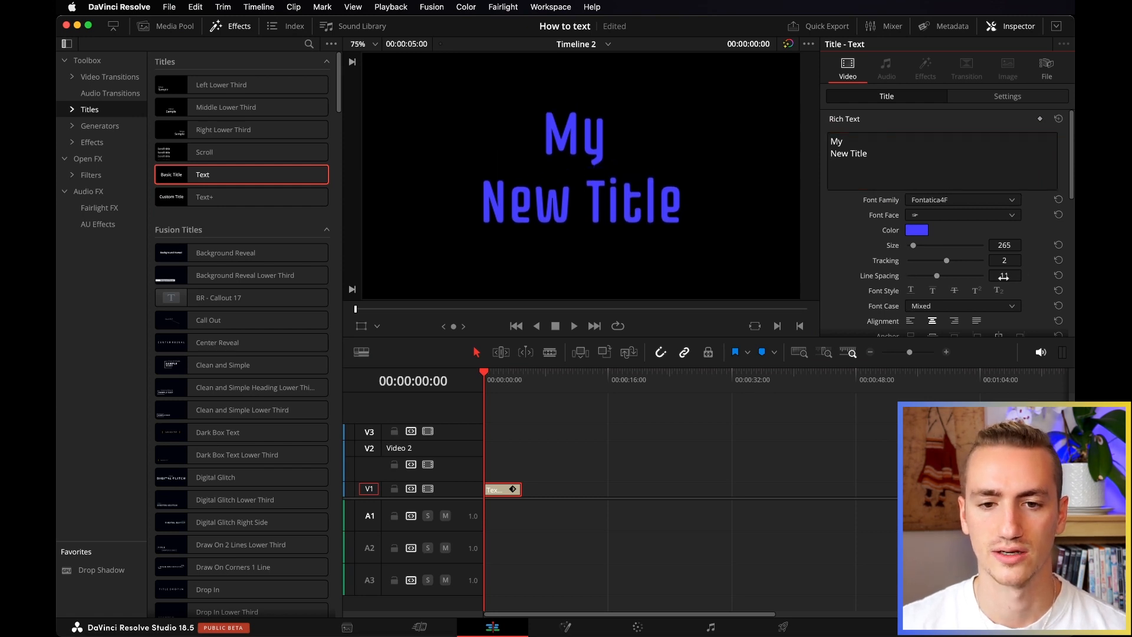
Step: Try the underline, strikethrough and subscript font styles on the title, switching each one off again
{"action": "left_click", "coordinate": [911, 291]}
{"action": "left_click", "coordinate": [911, 291]}
{"action": "left_click", "coordinate": [954, 292]}
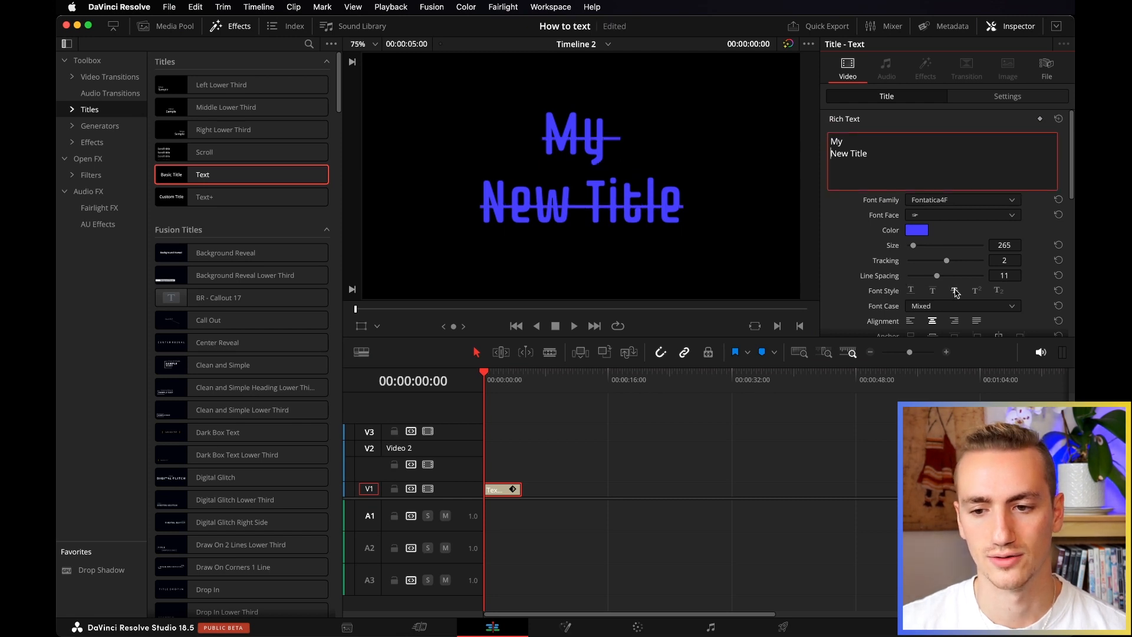
{"action": "left_click", "coordinate": [955, 291]}
{"action": "left_click", "coordinate": [996, 291]}
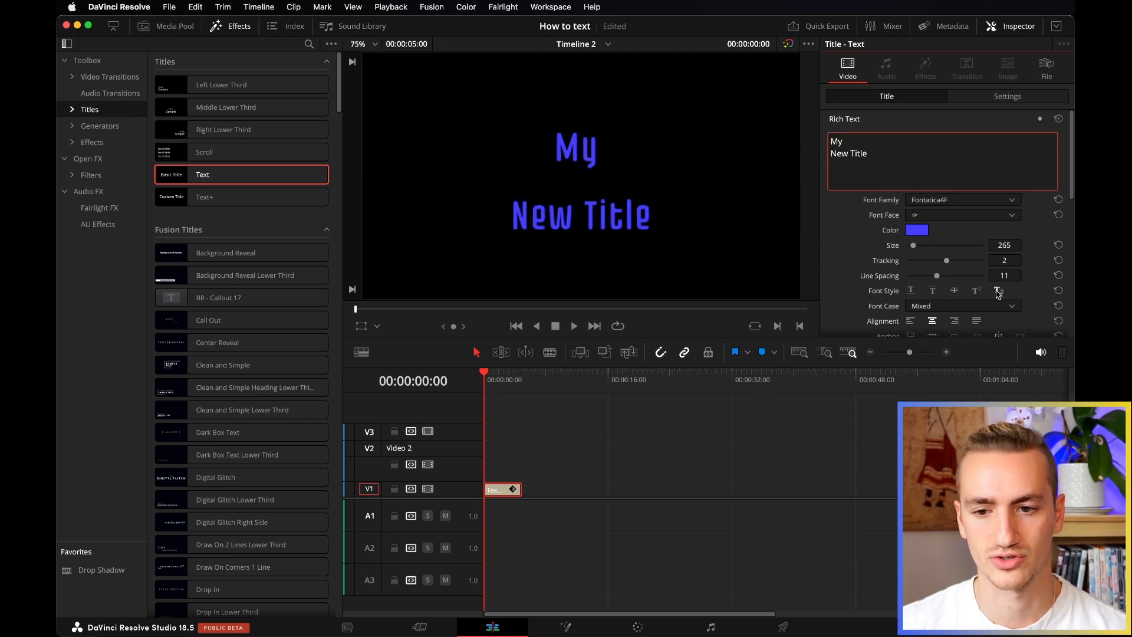
{"action": "left_click", "coordinate": [997, 291]}
Step: Try left alignment on the title text and return it to centered alignment
{"action": "scroll", "coordinate": [891, 277], "scroll_direction": "down", "scroll_amount": 4}
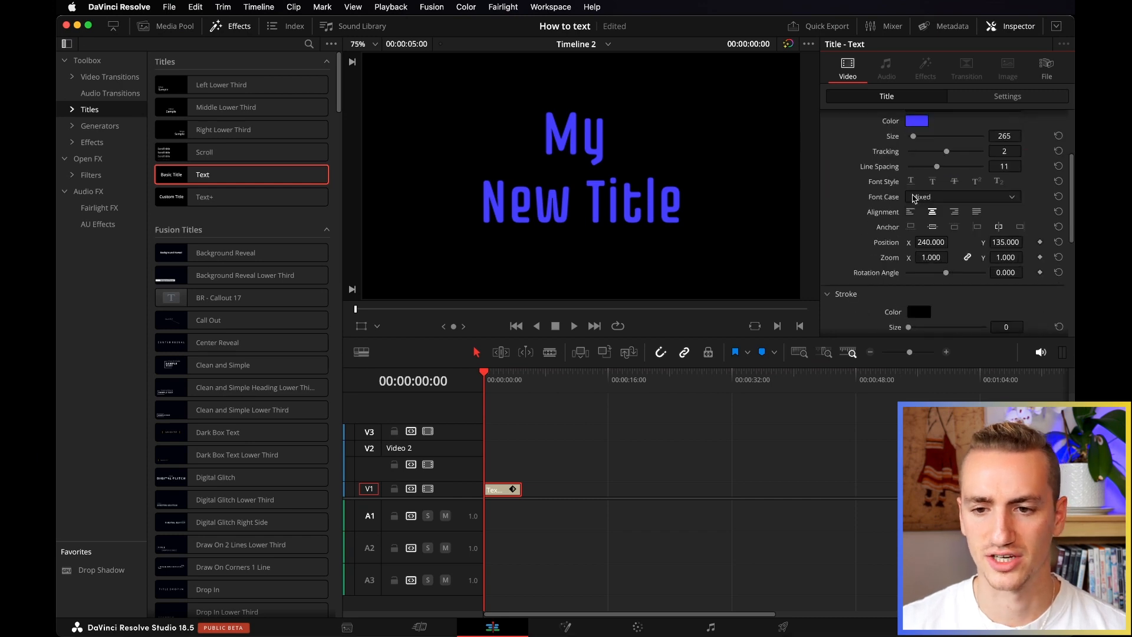
{"action": "left_click", "coordinate": [912, 213]}
{"action": "left_click", "coordinate": [933, 213]}
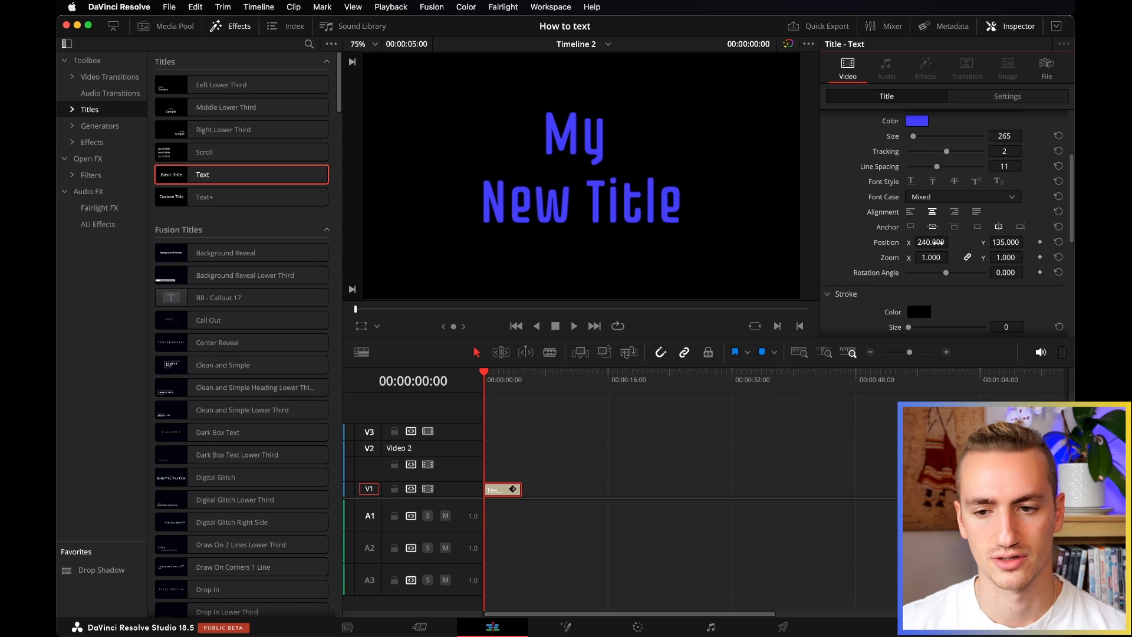
Step: Shift the title's position to X 252 and Y 165, and reset the position
{"action": "left_click_drag", "start_coordinate": [931, 242], "coordinate": [993, 247]}
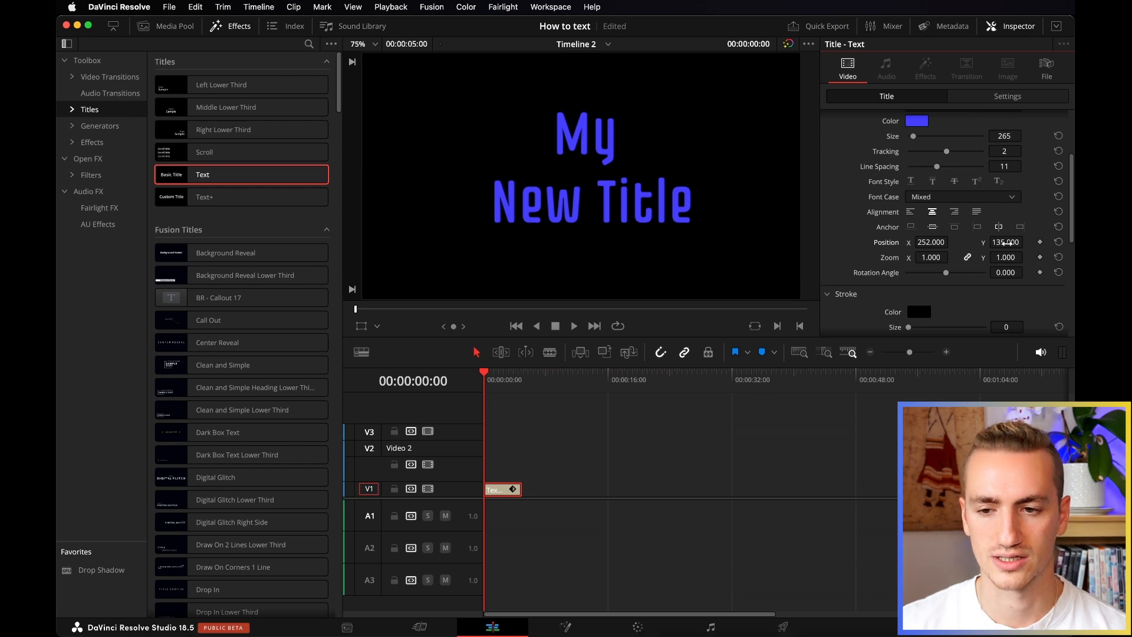
{"action": "mouse_move", "coordinate": [1005, 241]}
{"action": "left_mouse_down"}
{"action": "mouse_move", "coordinate": [979, 242]}
{"action": "mouse_move", "coordinate": [1023, 242]}
{"action": "left_mouse_up"}
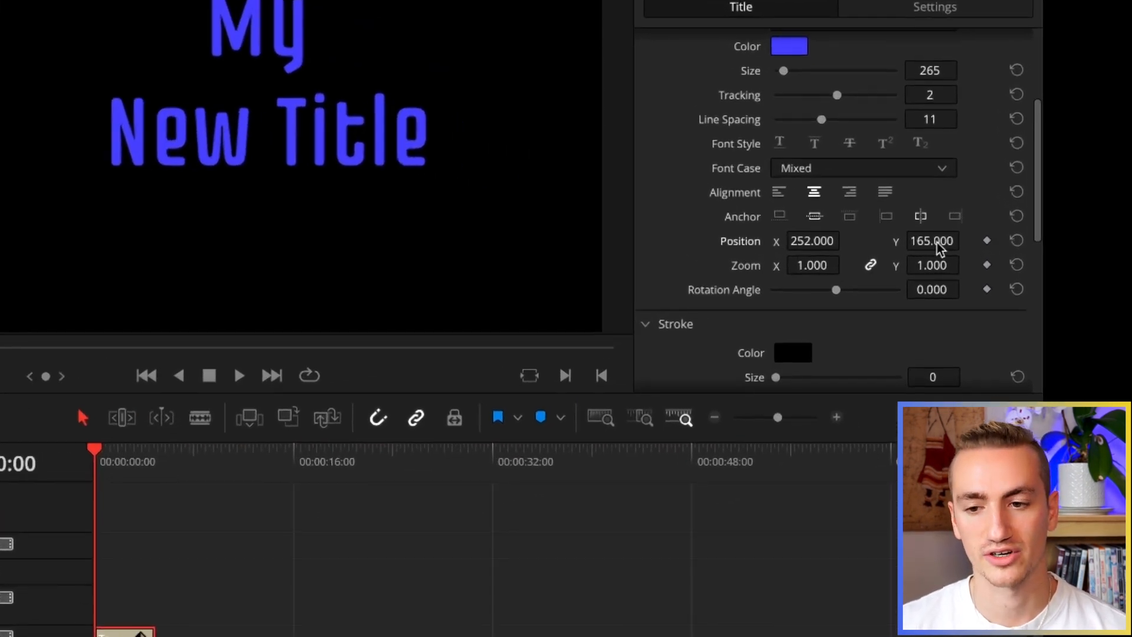
{"action": "left_click", "coordinate": [1017, 241]}
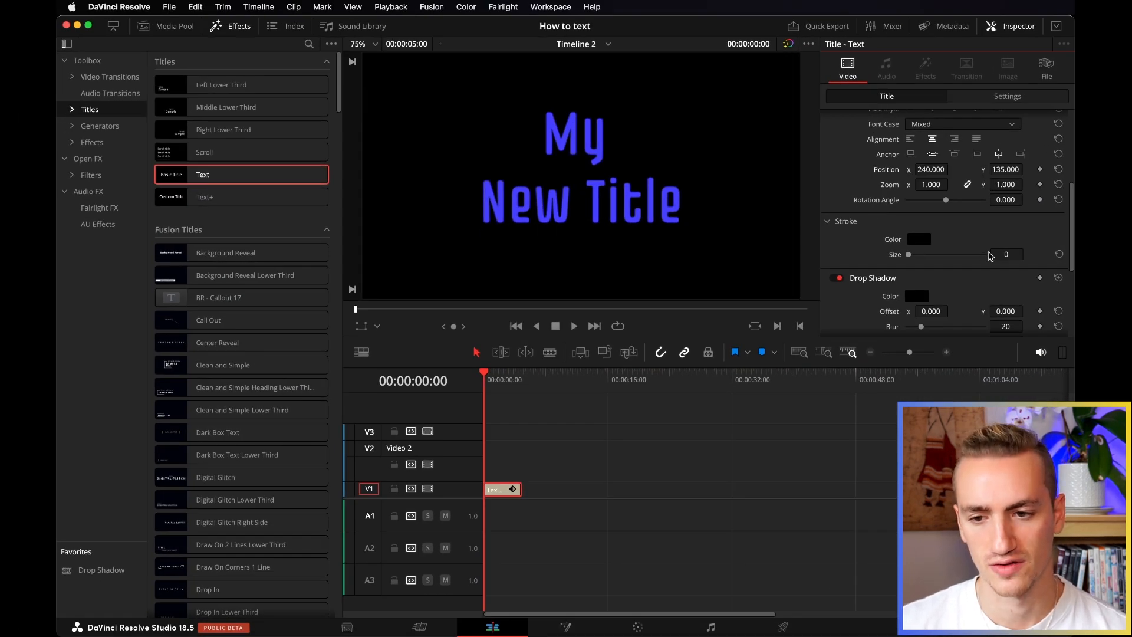
Step: Give the title a white stroke, try it at sizes 10 and 3, and reset the stroke size
{"action": "left_click_drag", "start_coordinate": [991, 255], "coordinate": [1027, 254]}
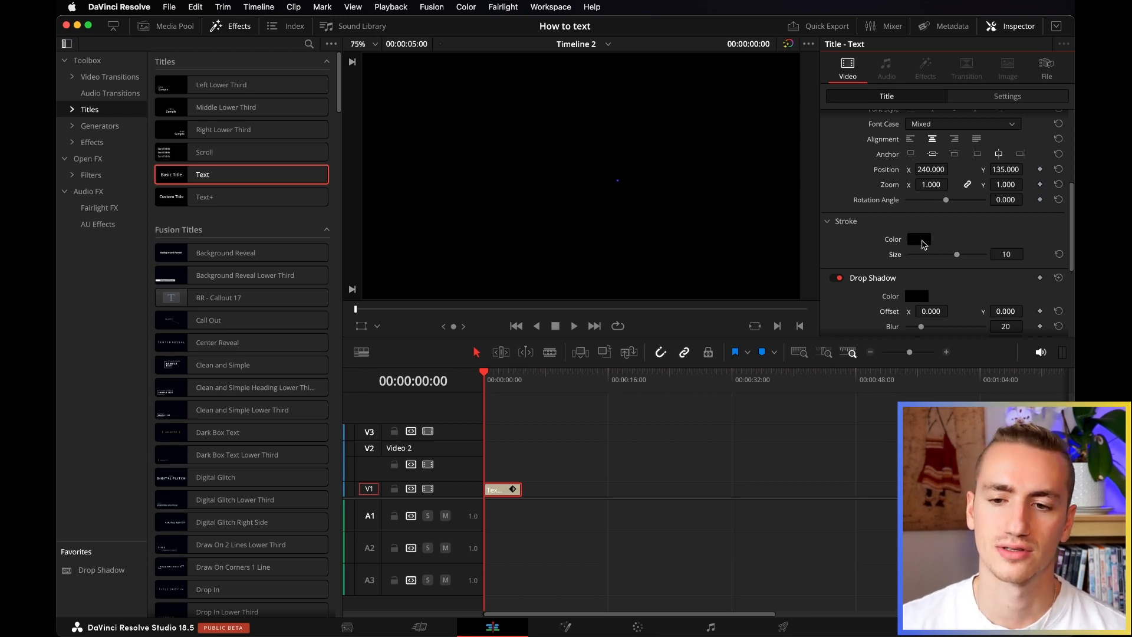
{"action": "left_click", "coordinate": [918, 240]}
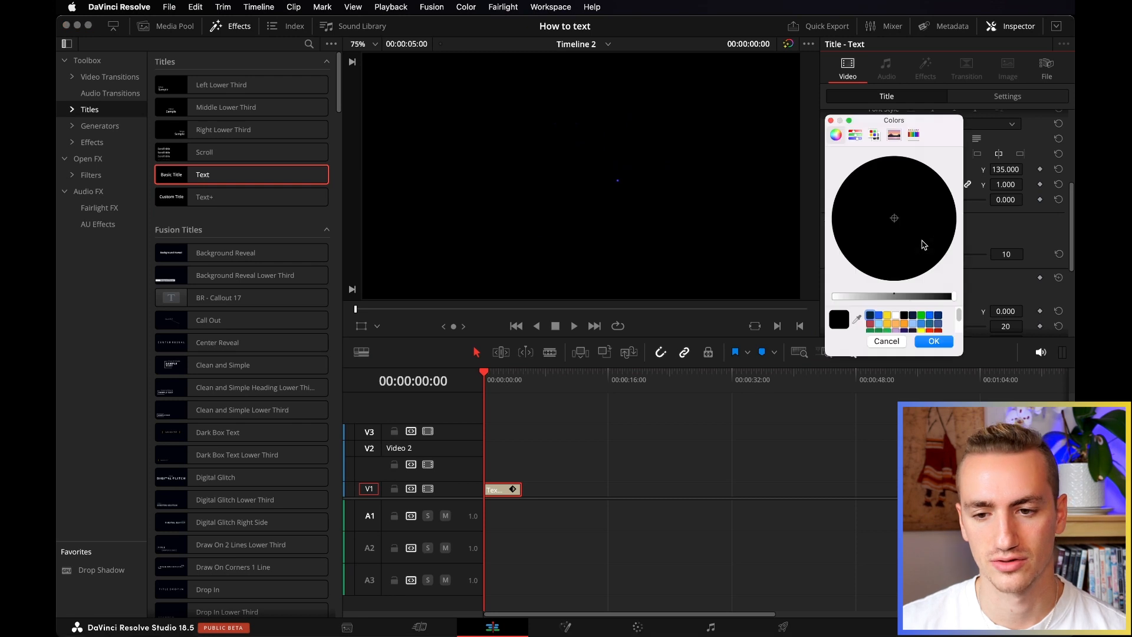
{"action": "left_click_drag", "start_coordinate": [850, 295], "coordinate": [834, 293]}
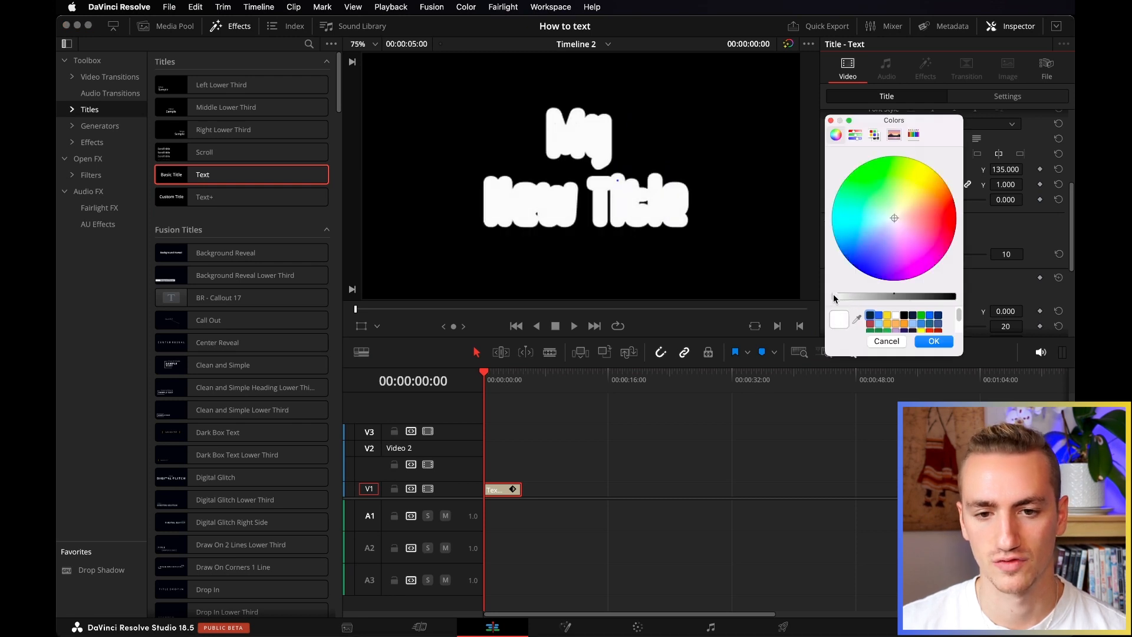
{"action": "left_click", "coordinate": [934, 340]}
{"action": "mouse_move", "coordinate": [1009, 251]}
{"action": "left_mouse_down"}
{"action": "mouse_move", "coordinate": [967, 251]}
{"action": "mouse_move", "coordinate": [985, 251]}
{"action": "left_mouse_up"}
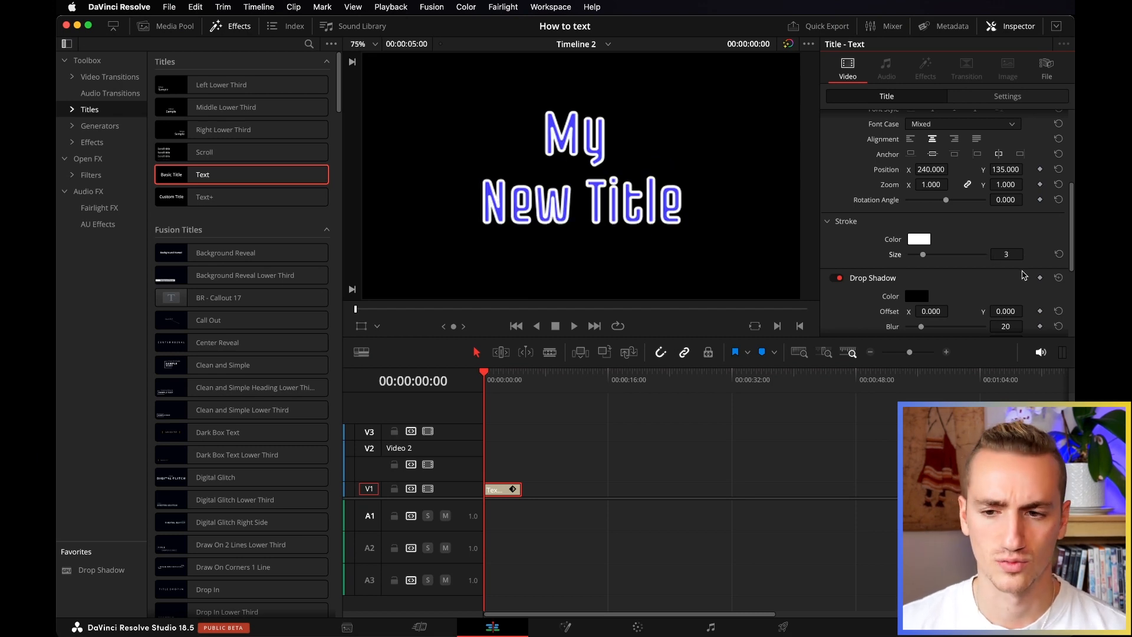
{"action": "left_click", "coordinate": [1059, 256]}
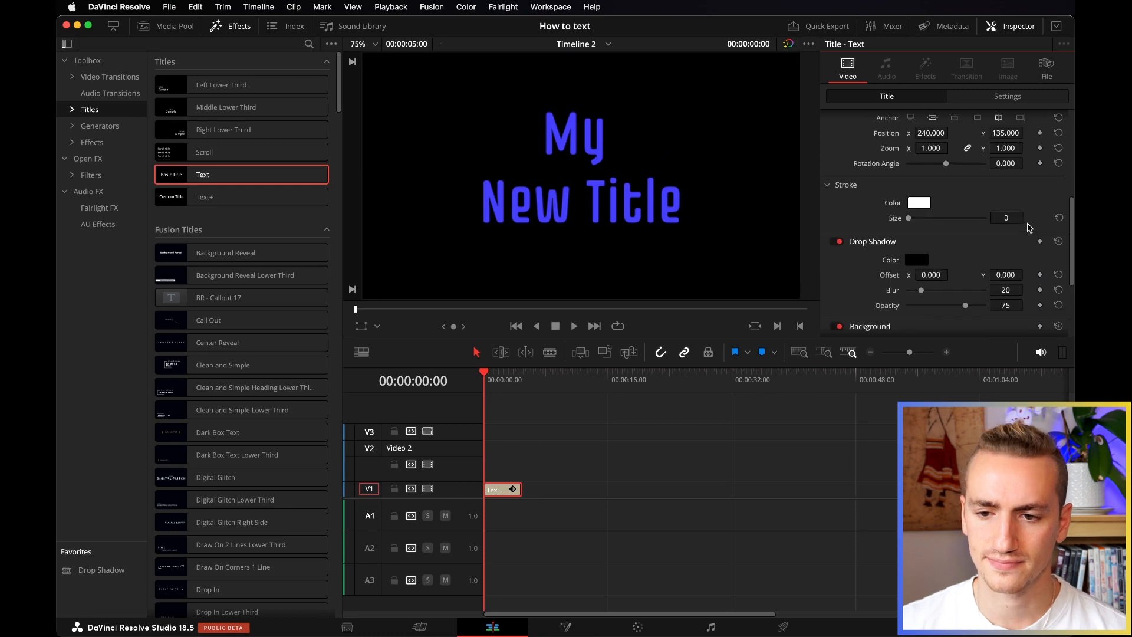
Step: Set the title's drop shadow offset to X 5 and Y 10
{"action": "scroll", "coordinate": [1029, 227], "scroll_direction": "down", "scroll_amount": 2}
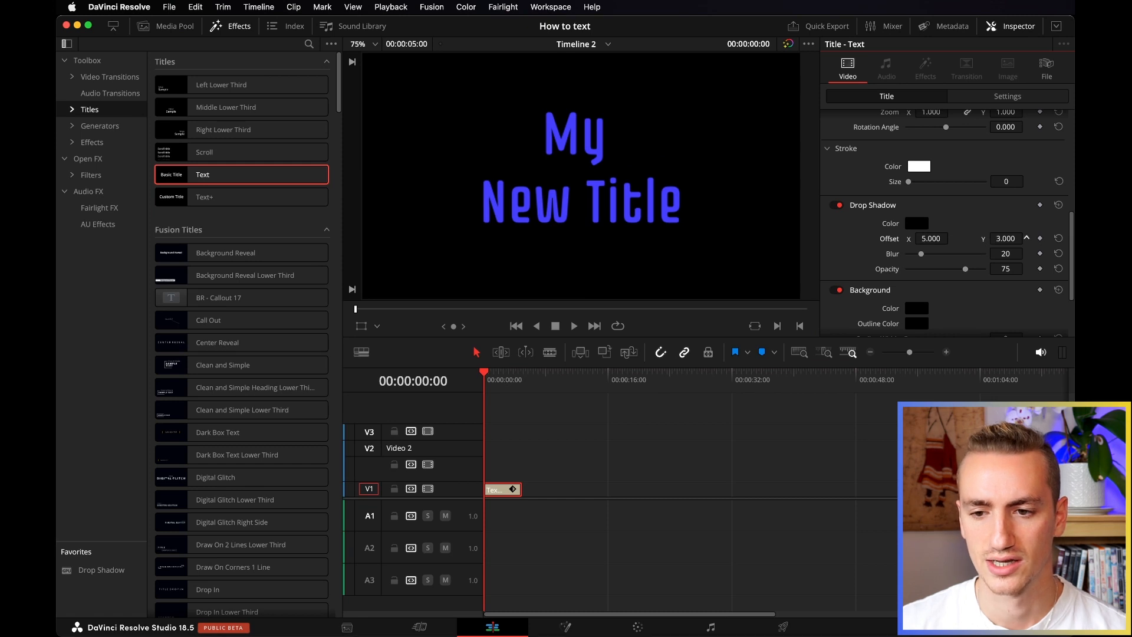
{"action": "left_click_drag", "start_coordinate": [997, 238], "coordinate": [993, 239]}
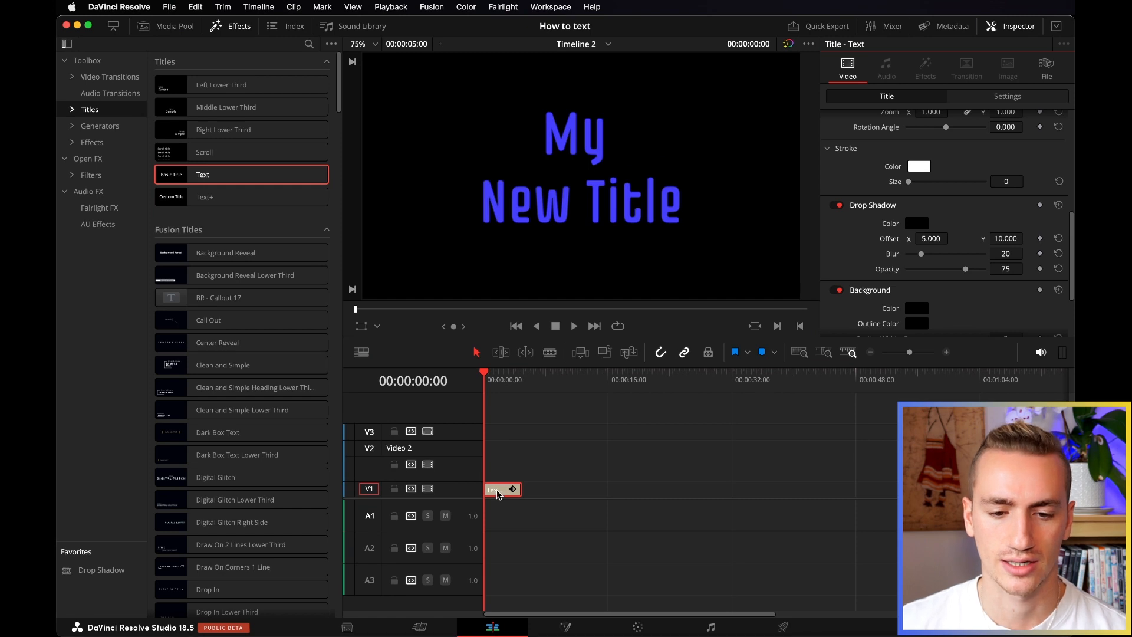
Step: Move the title clip up to video track 2 and place a Solid Color generator beneath it on track 1
{"action": "left_click_drag", "start_coordinate": [498, 493], "coordinate": [499, 480]}
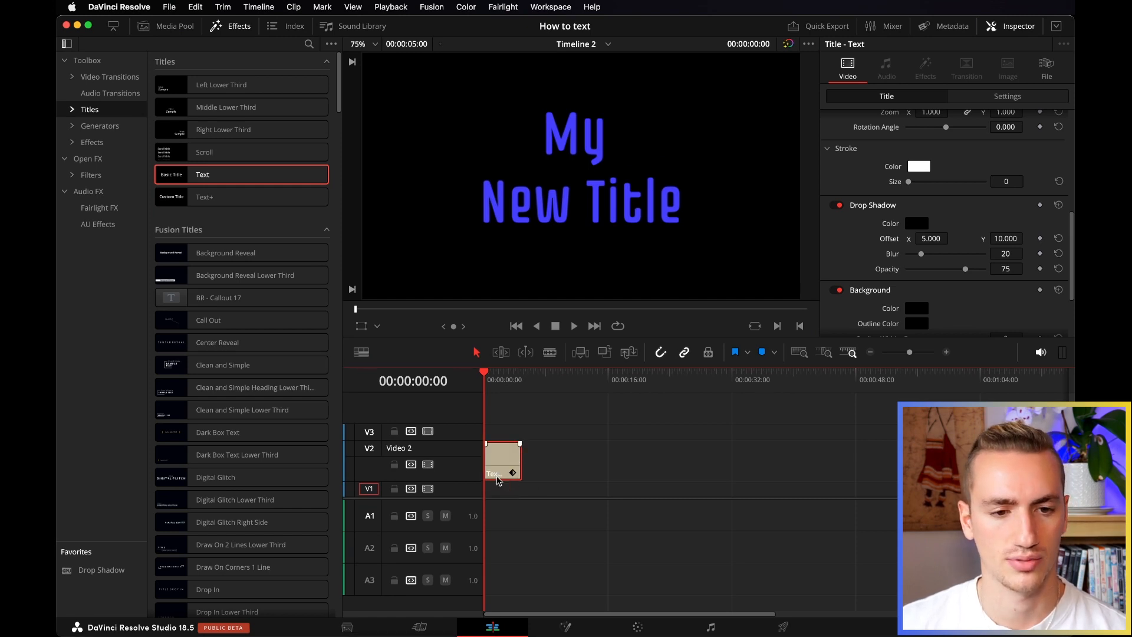
{"action": "left_click", "coordinate": [90, 127]}
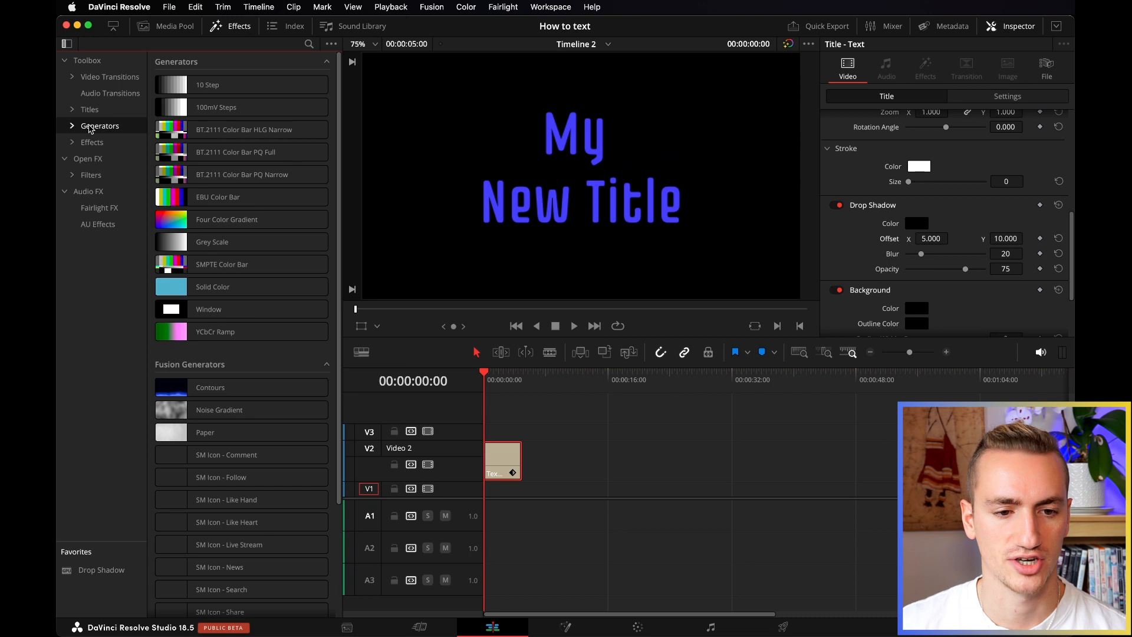
{"action": "left_click_drag", "start_coordinate": [236, 287], "coordinate": [491, 489]}
{"action": "left_click", "coordinate": [504, 389]}
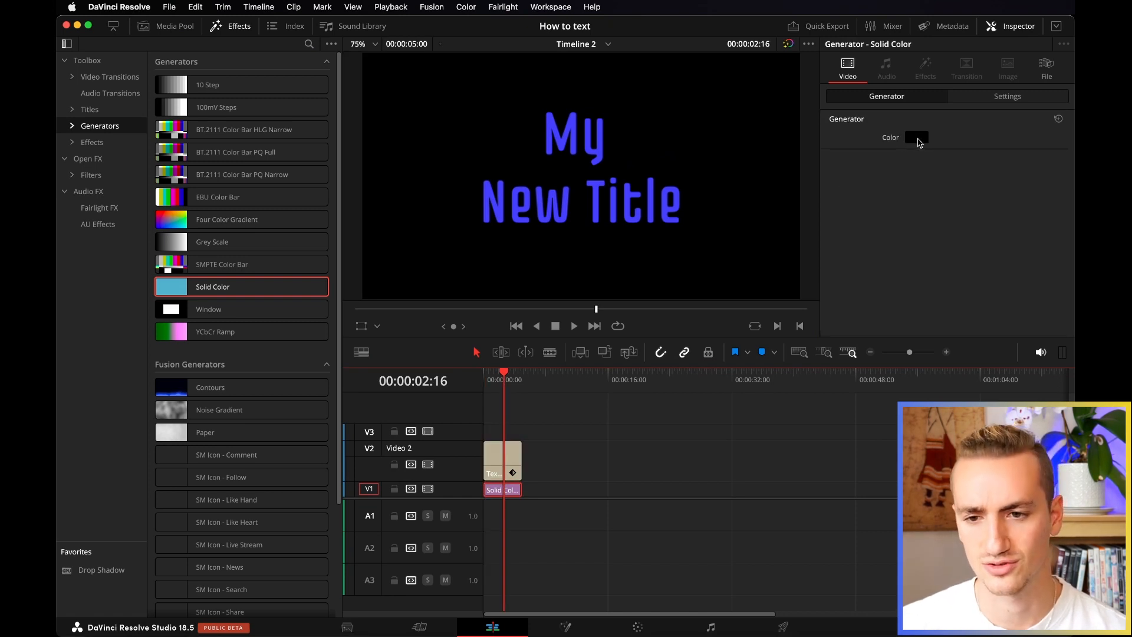
Step: Set the Solid Color generator's color to light grey
{"action": "left_click", "coordinate": [917, 137]}
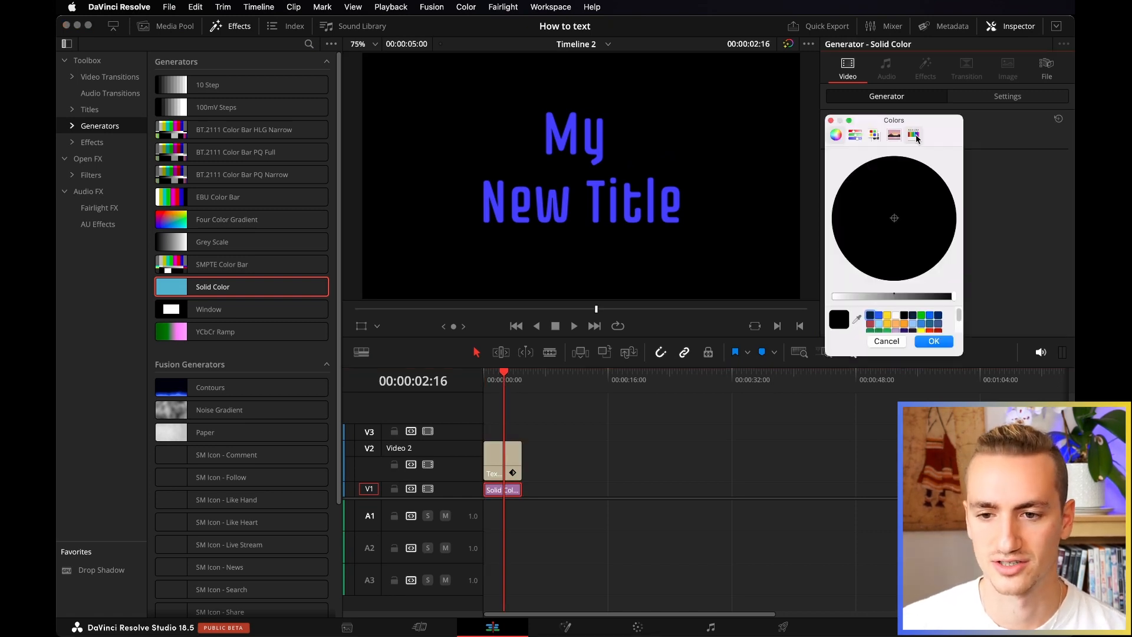
{"action": "left_click", "coordinate": [871, 297]}
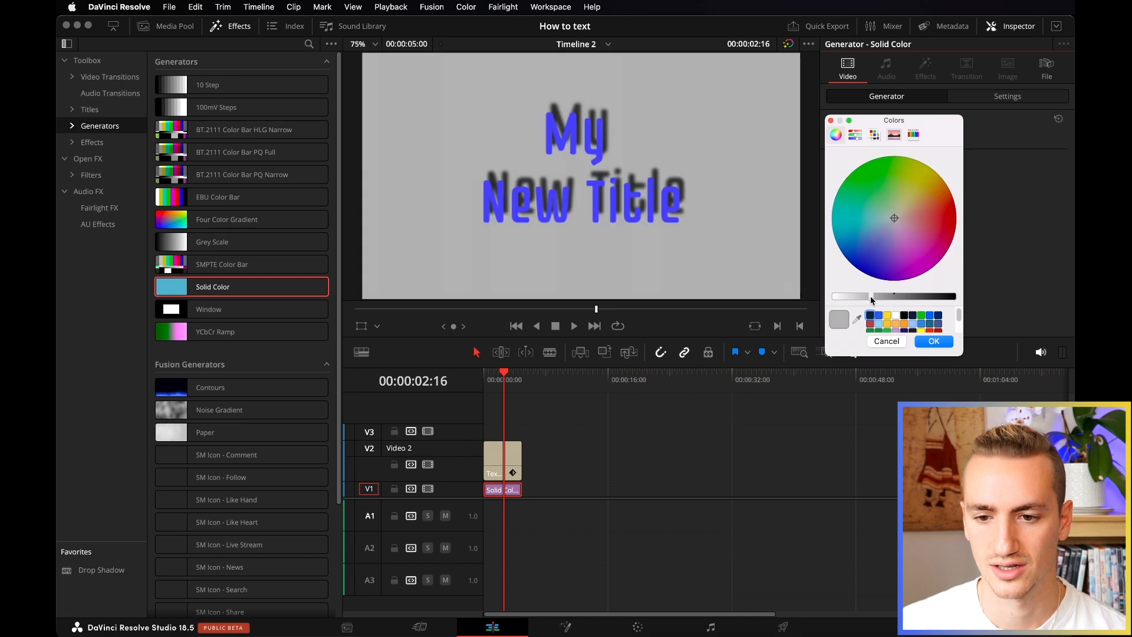
{"action": "left_click", "coordinate": [936, 346]}
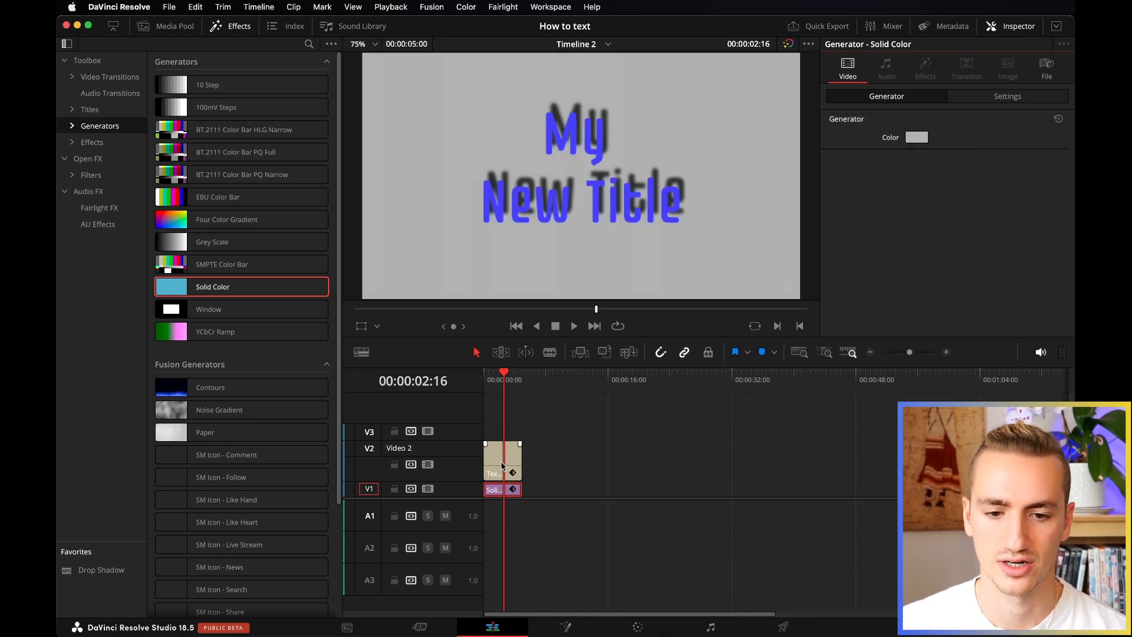
Step: Set the title's drop shadow offset to X 2 and Y -5 and its opacity to 32
{"action": "left_click", "coordinate": [501, 461]}
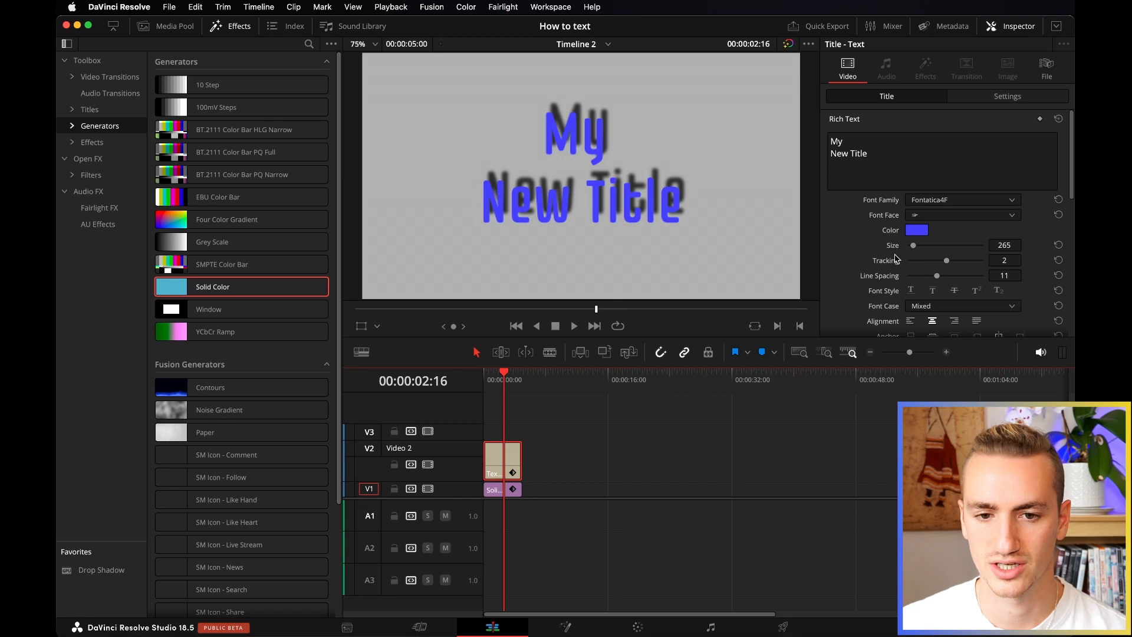
{"action": "scroll", "coordinate": [896, 256], "scroll_direction": "down", "scroll_amount": 10}
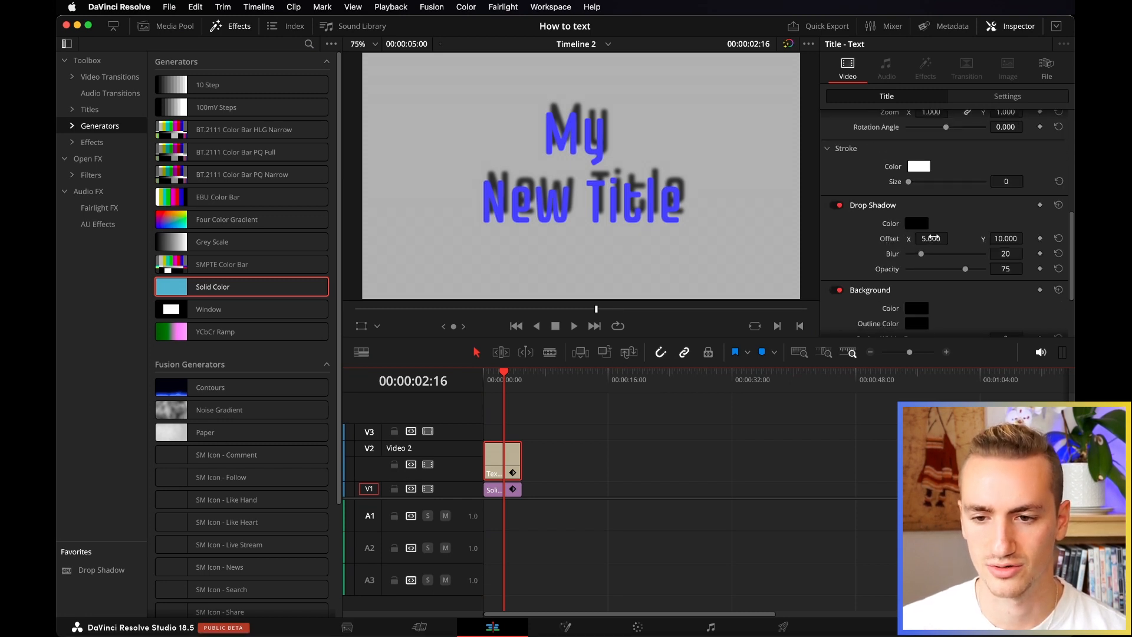
{"action": "left_click_drag", "start_coordinate": [1014, 239], "coordinate": [1014, 238]}
{"action": "left_click_drag", "start_coordinate": [931, 239], "coordinate": [933, 272]}
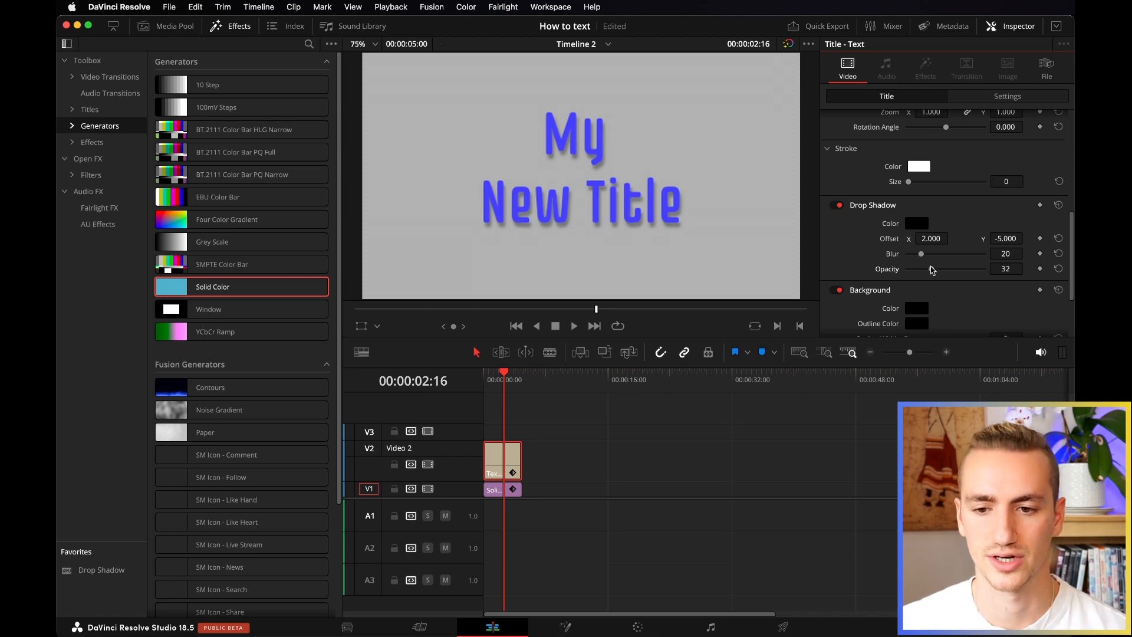
Step: Try a light grey title background with height 0.675 and outline width 16, and disable the background
{"action": "scroll", "coordinate": [846, 245], "scroll_direction": "down", "scroll_amount": 3}
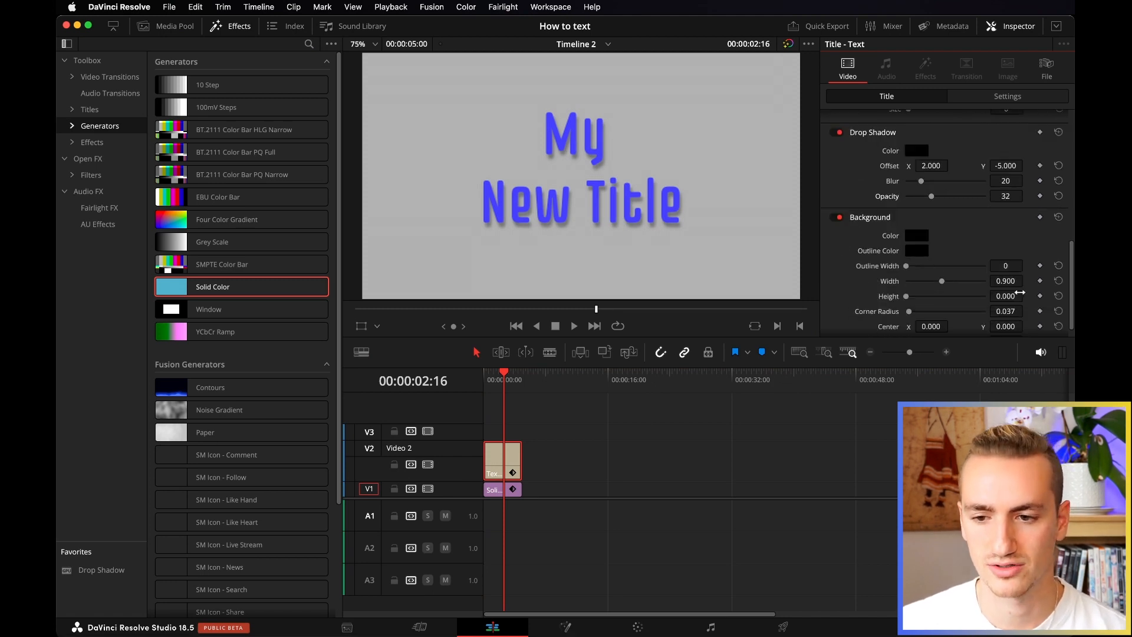
{"action": "left_click_drag", "start_coordinate": [1006, 294], "coordinate": [1028, 266]}
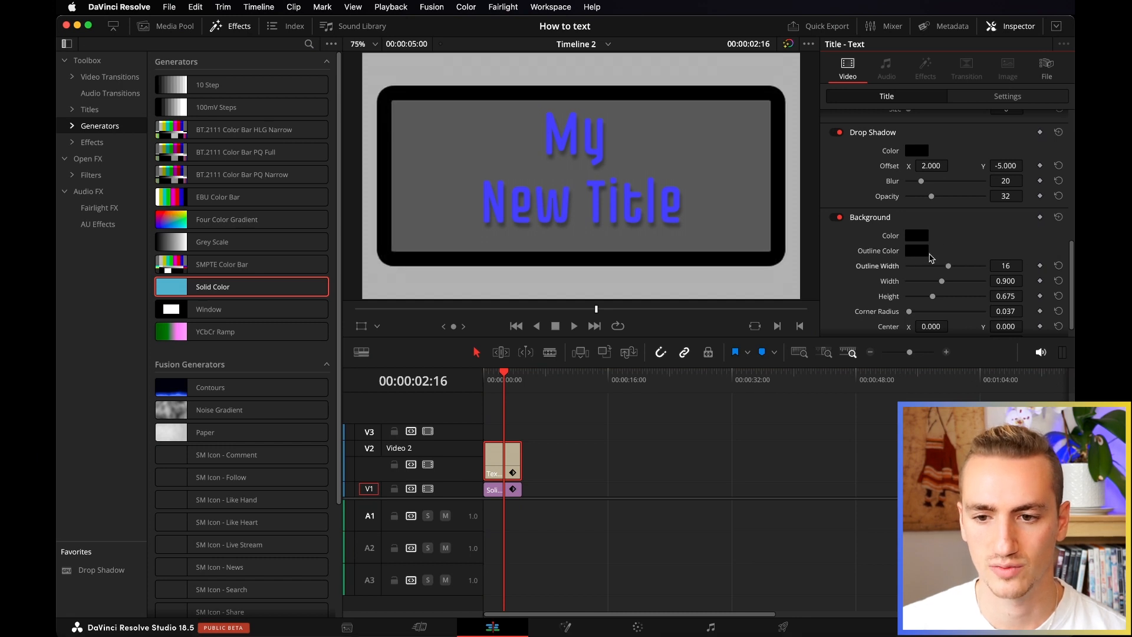
{"action": "left_click", "coordinate": [924, 236]}
{"action": "left_click", "coordinate": [866, 297]}
{"action": "left_click", "coordinate": [945, 341]}
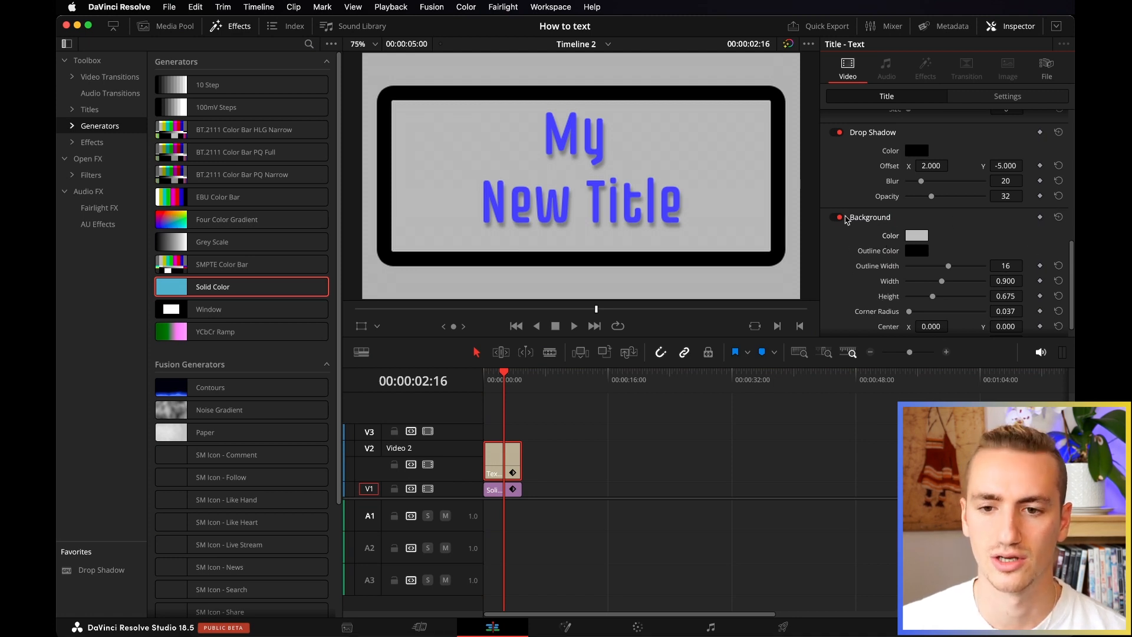
{"action": "left_click", "coordinate": [836, 218]}
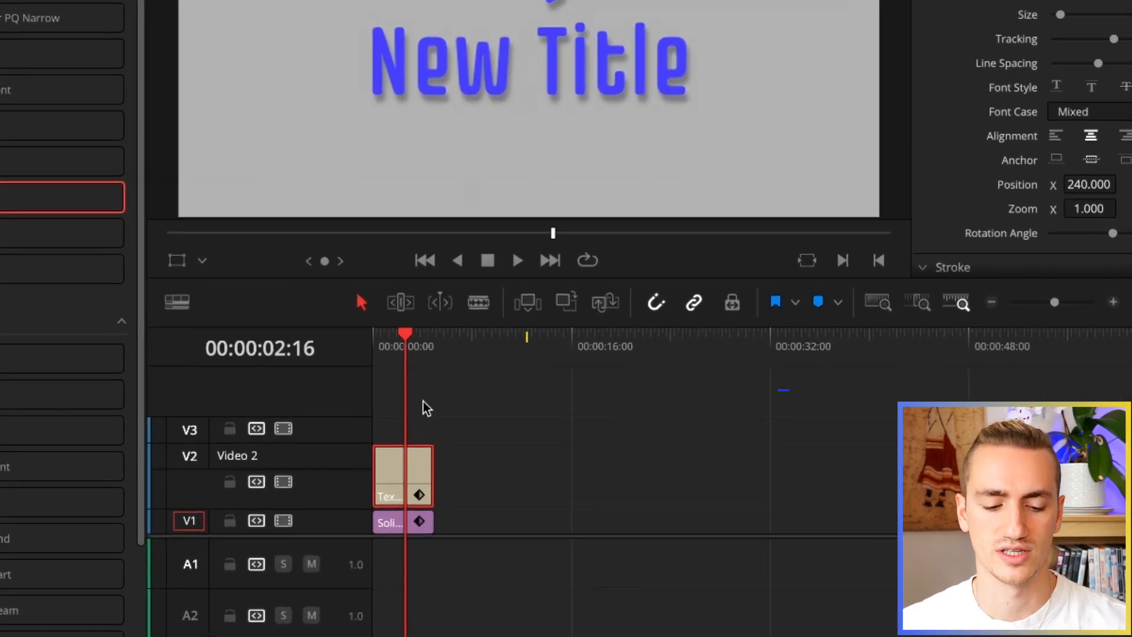
Step: Add a short fade-in and a short fade-out to the title clip, playing back each fade
{"action": "scroll", "coordinate": [422, 406], "scroll_direction": "up", "scroll_amount": 5}
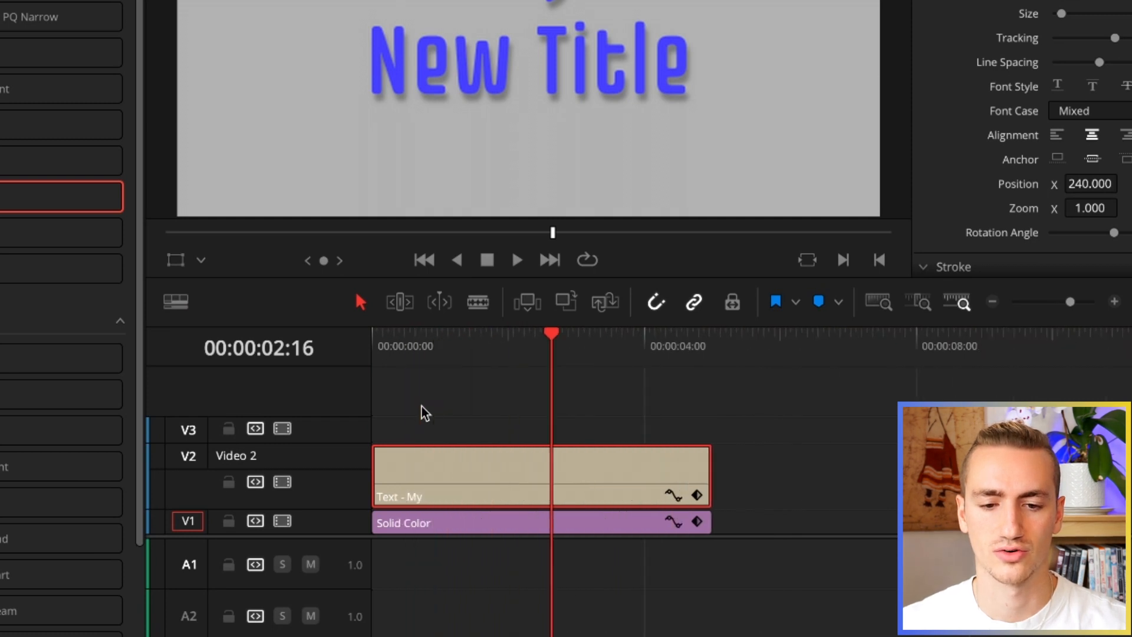
{"action": "scroll", "coordinate": [422, 407], "scroll_direction": "up", "scroll_amount": 2}
{"action": "mouse_move", "coordinate": [376, 450]}
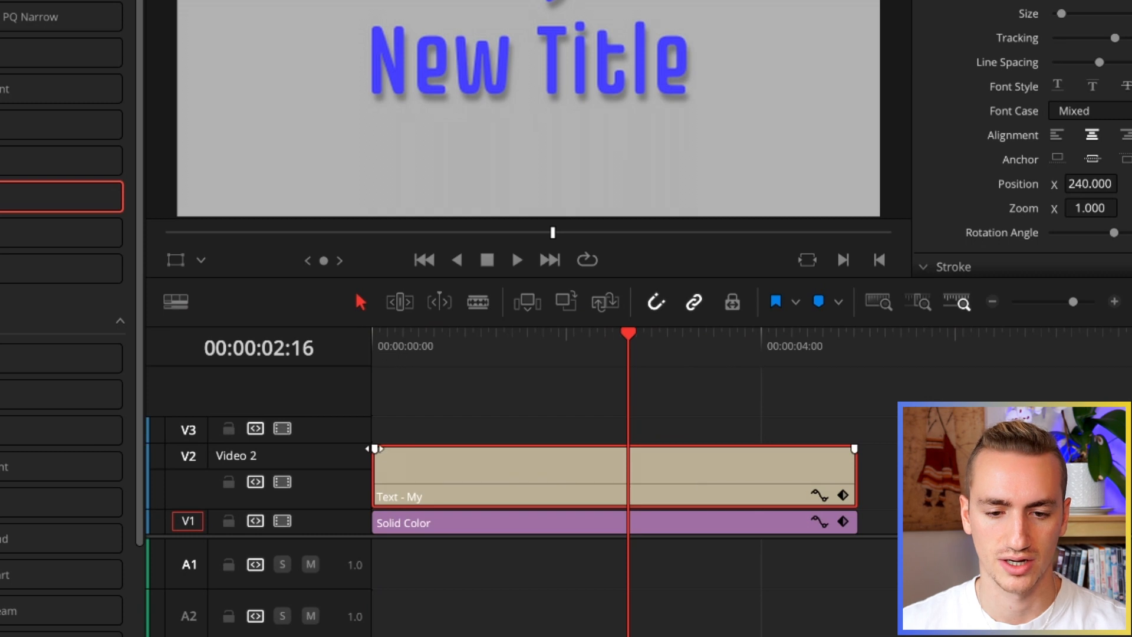
{"action": "left_click_drag", "start_coordinate": [375, 449], "coordinate": [432, 451]}
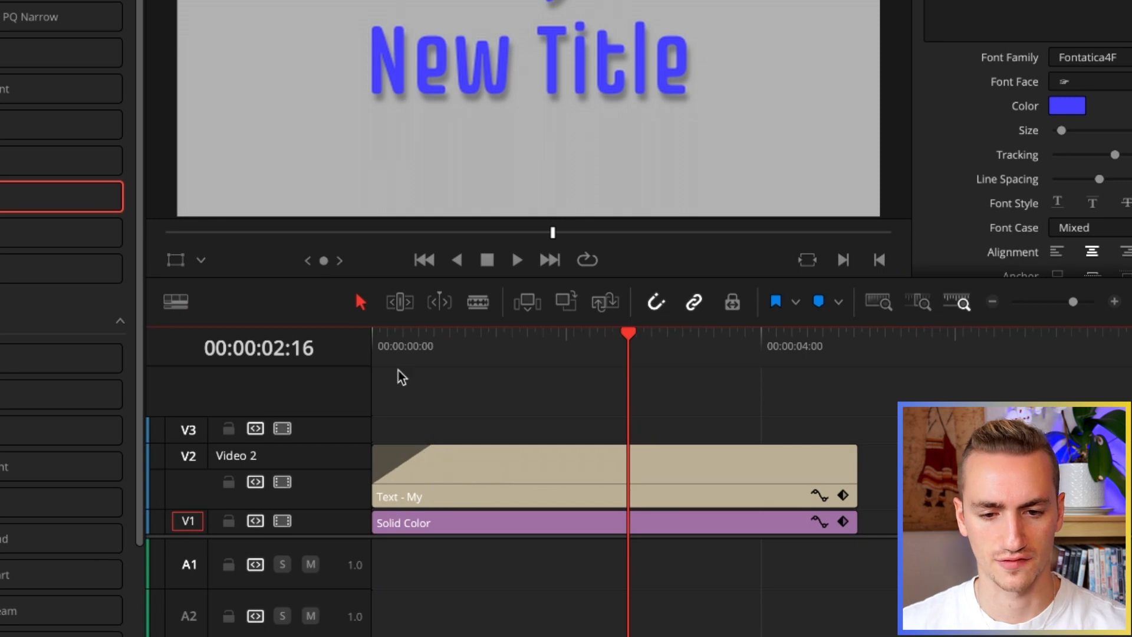
{"action": "left_click_drag", "start_coordinate": [395, 346], "coordinate": [367, 346]}
{"action": "key", "text": "space"}
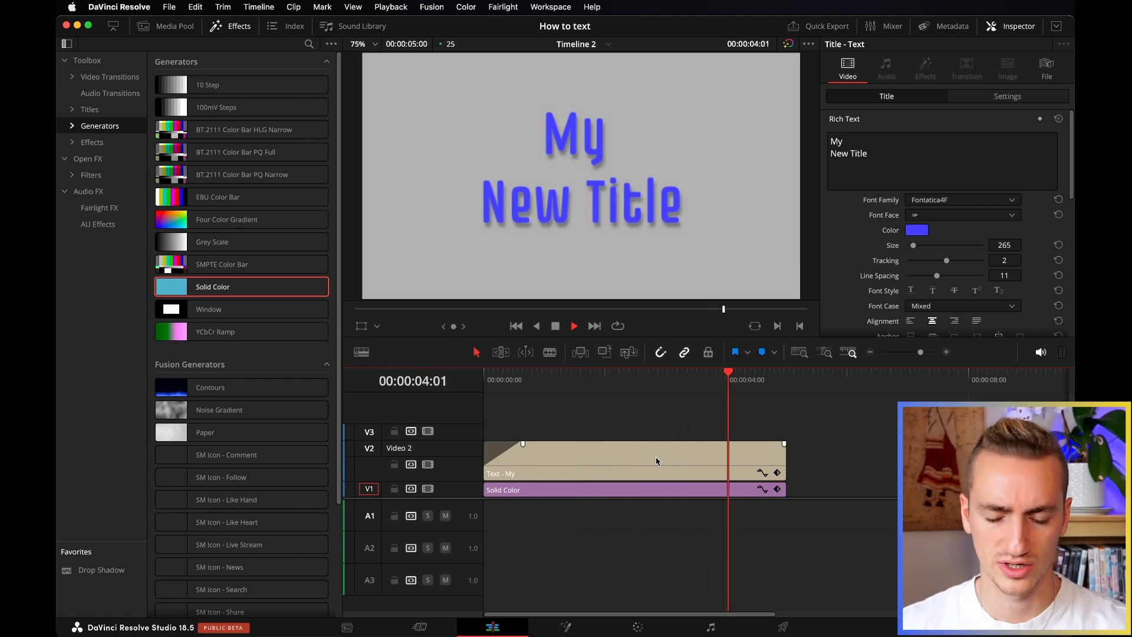
{"action": "left_click_drag", "start_coordinate": [785, 443], "coordinate": [752, 443]}
{"action": "key", "text": "space"}
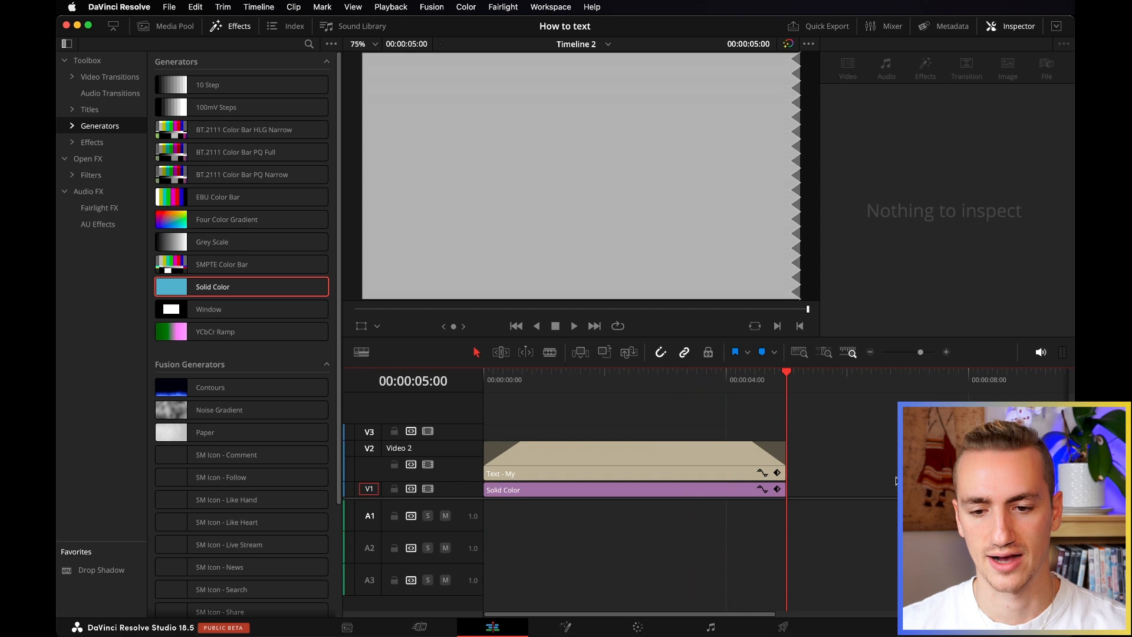
Step: Remove the fade-in and fade-out from the title clip
{"action": "left_click_drag", "start_coordinate": [589, 381], "coordinate": [454, 374]}
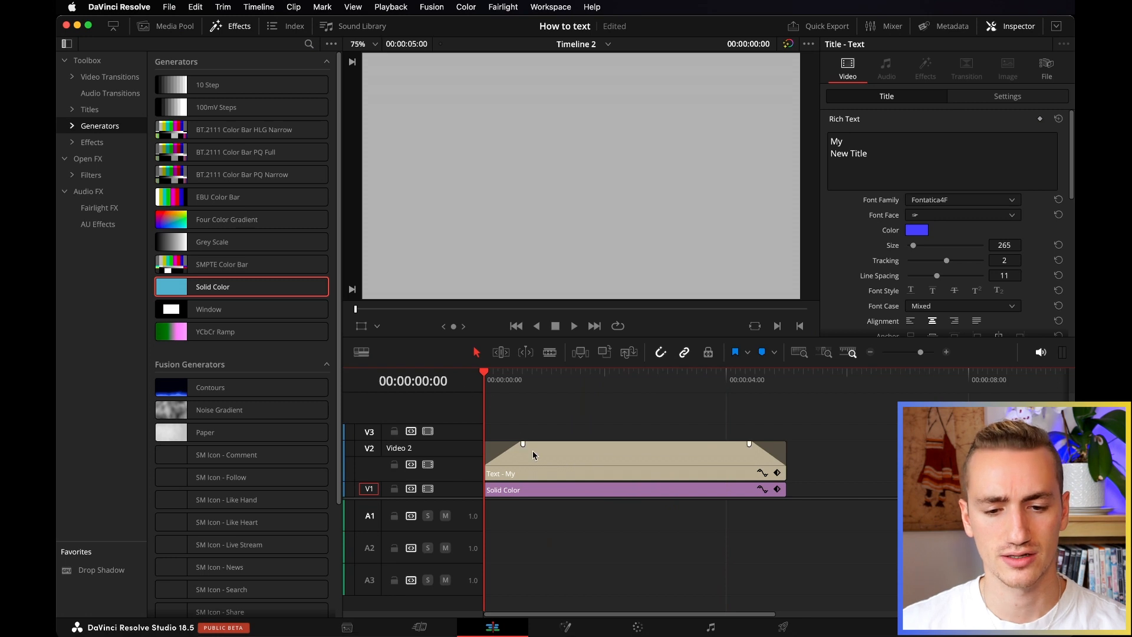
{"action": "left_click_drag", "start_coordinate": [527, 448], "coordinate": [455, 442]}
{"action": "left_click_drag", "start_coordinate": [749, 443], "coordinate": [814, 448]}
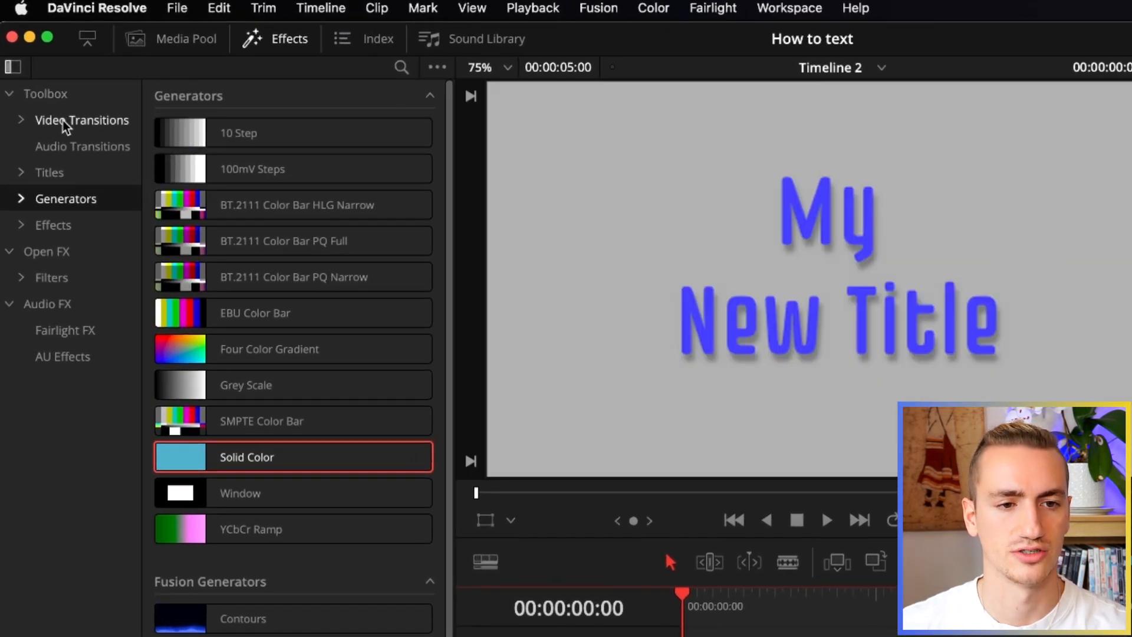
Step: Add the Push video transition to the start of the title clip and play it back
{"action": "left_click", "coordinate": [62, 120]}
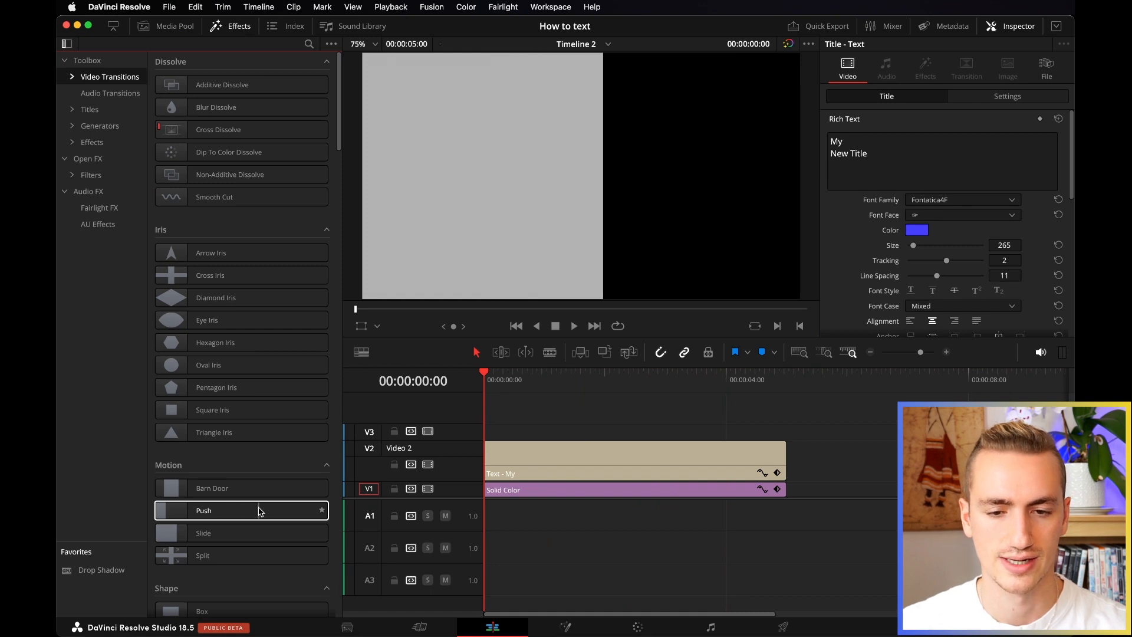
{"action": "left_click_drag", "start_coordinate": [225, 510], "coordinate": [500, 455]}
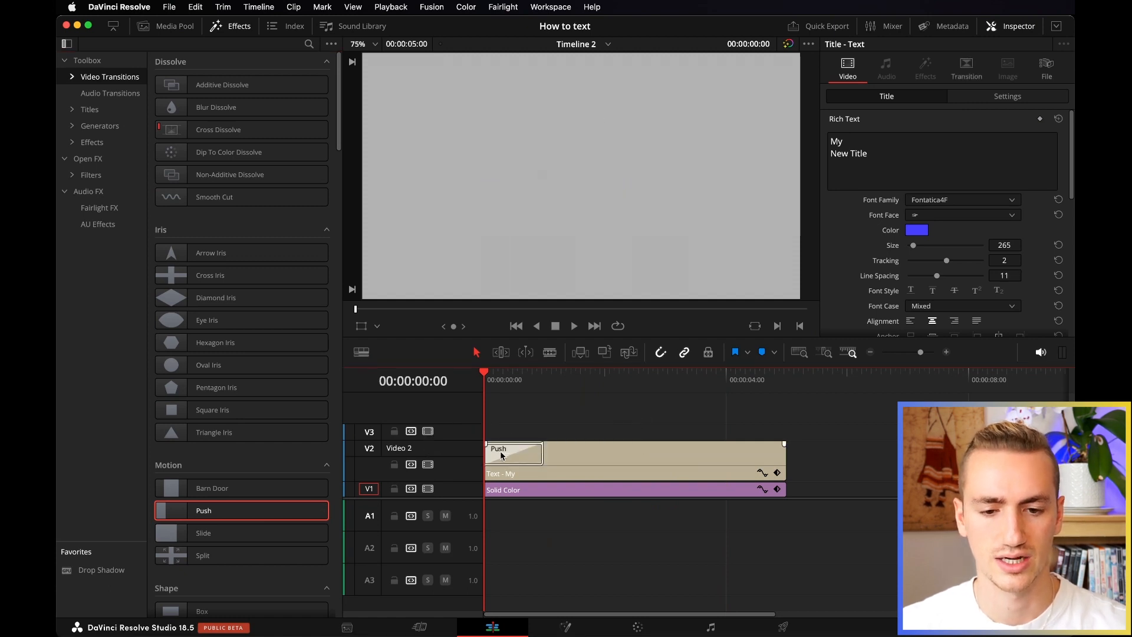
{"action": "key", "text": "space"}
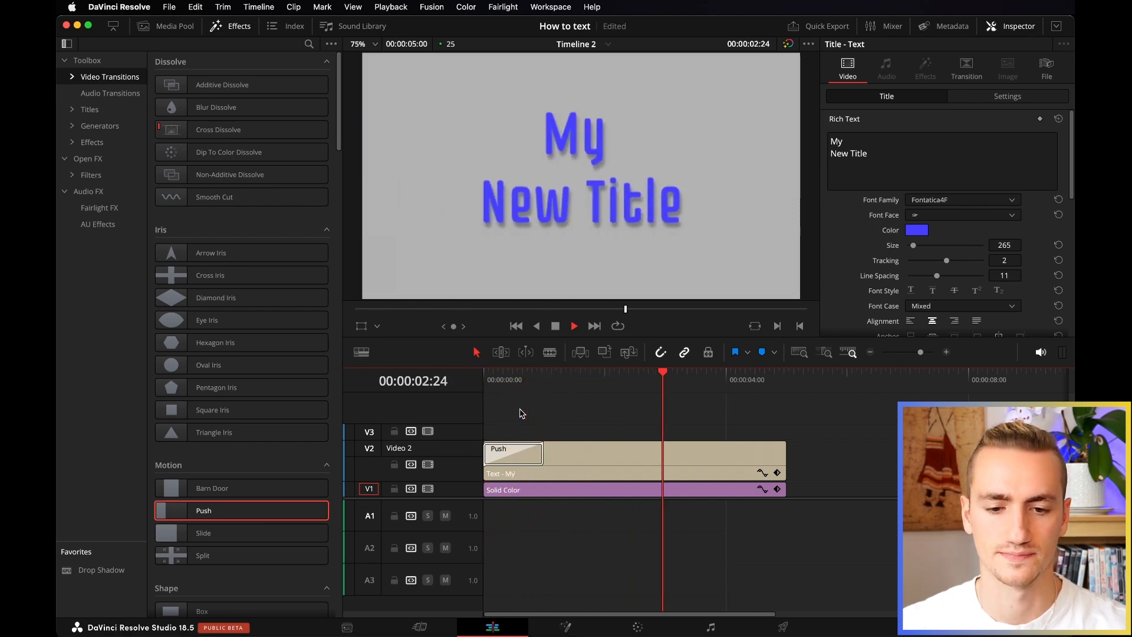
{"action": "key", "text": "space"}
{"action": "left_click_drag", "start_coordinate": [513, 384], "coordinate": [480, 382]}
{"action": "key", "text": "space"}
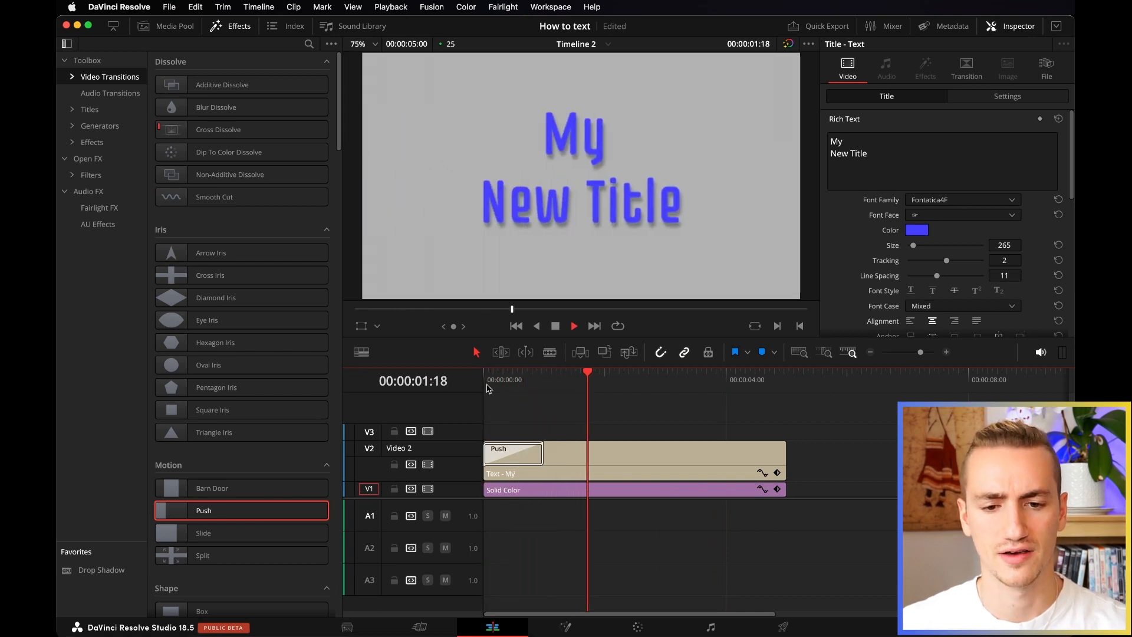
{"action": "left_click", "coordinate": [516, 382]}
{"action": "key", "text": "space"}
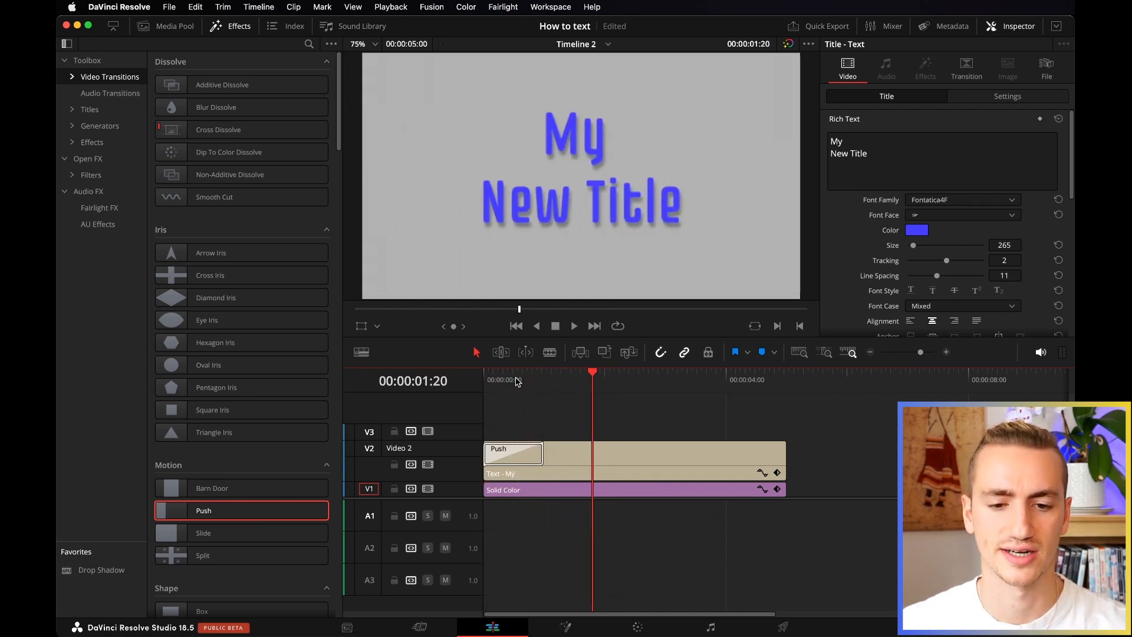
Step: Set the Push transition's ease to In & Out and play back the title's entrance
{"action": "left_click", "coordinate": [524, 459]}
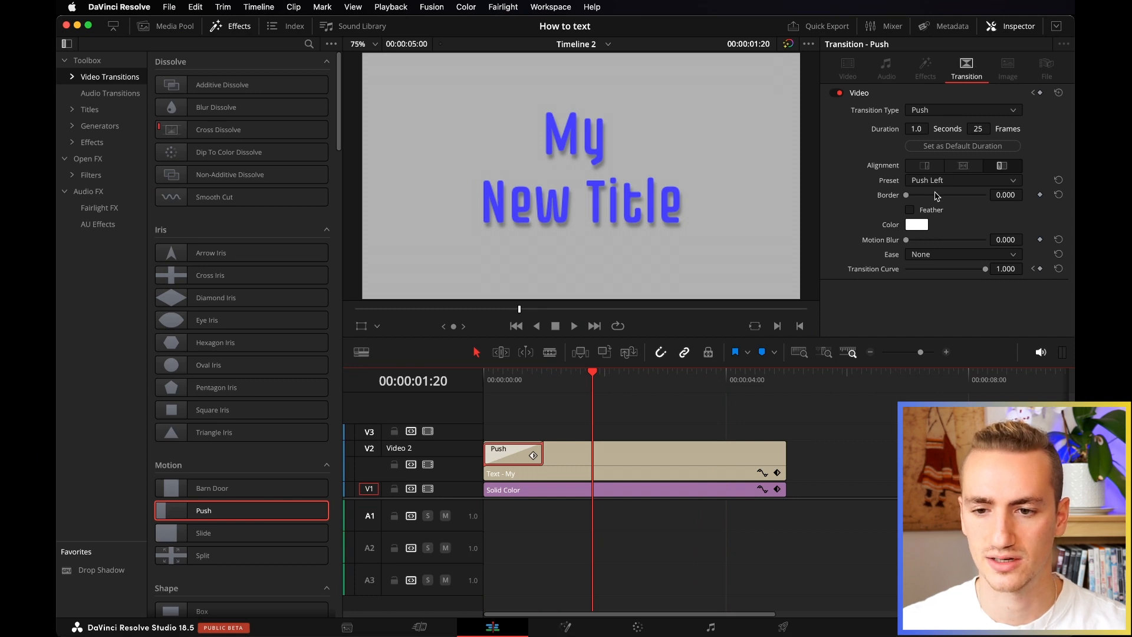
{"action": "left_click", "coordinate": [941, 257]}
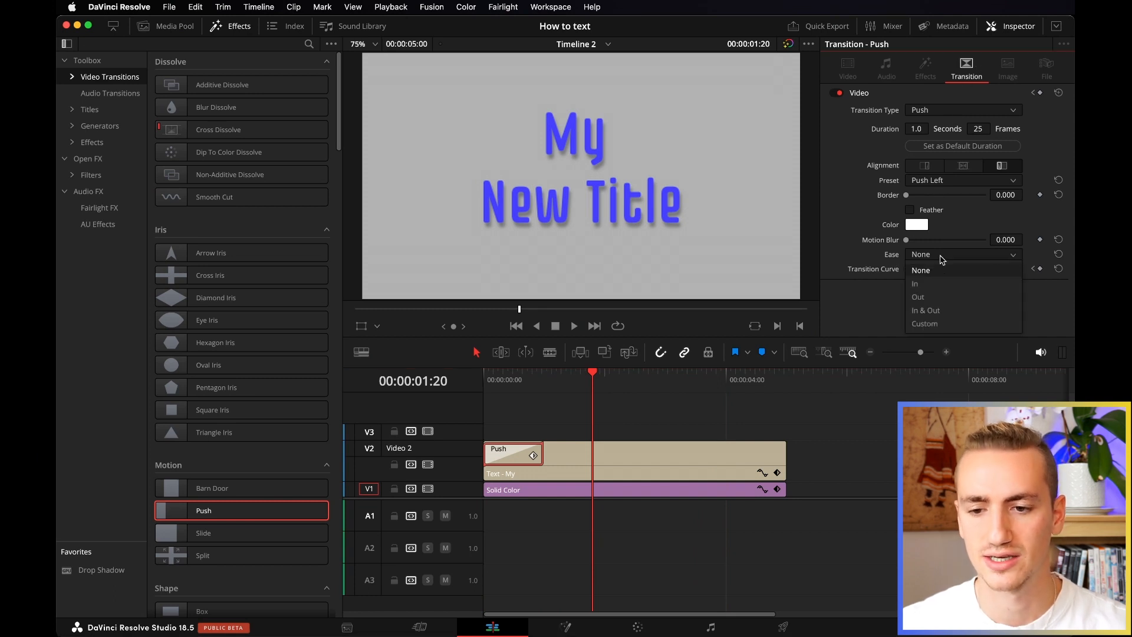
{"action": "left_click", "coordinate": [929, 312]}
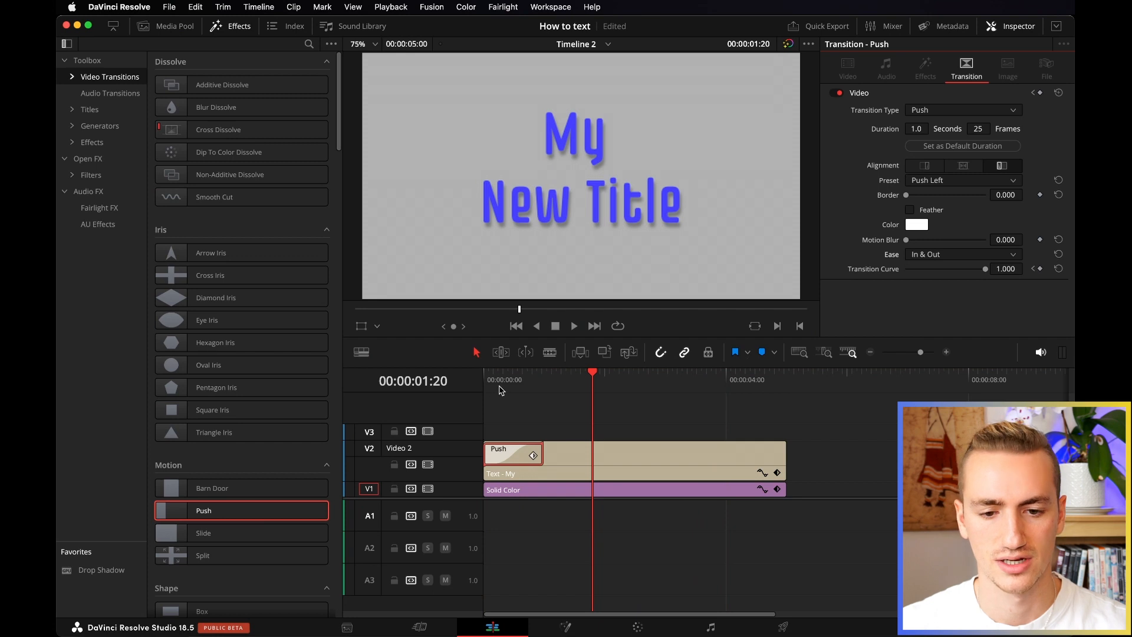
{"action": "key", "text": "Home"}
{"action": "key", "text": "space"}
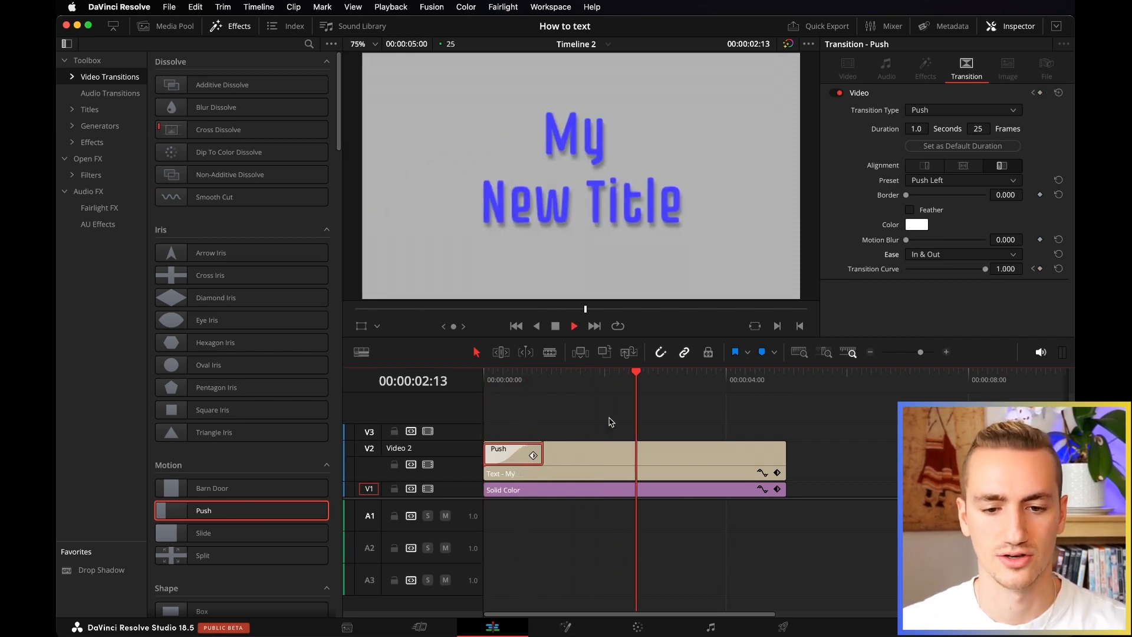
{"action": "left_click", "coordinate": [517, 380]}
{"action": "key", "text": "space"}
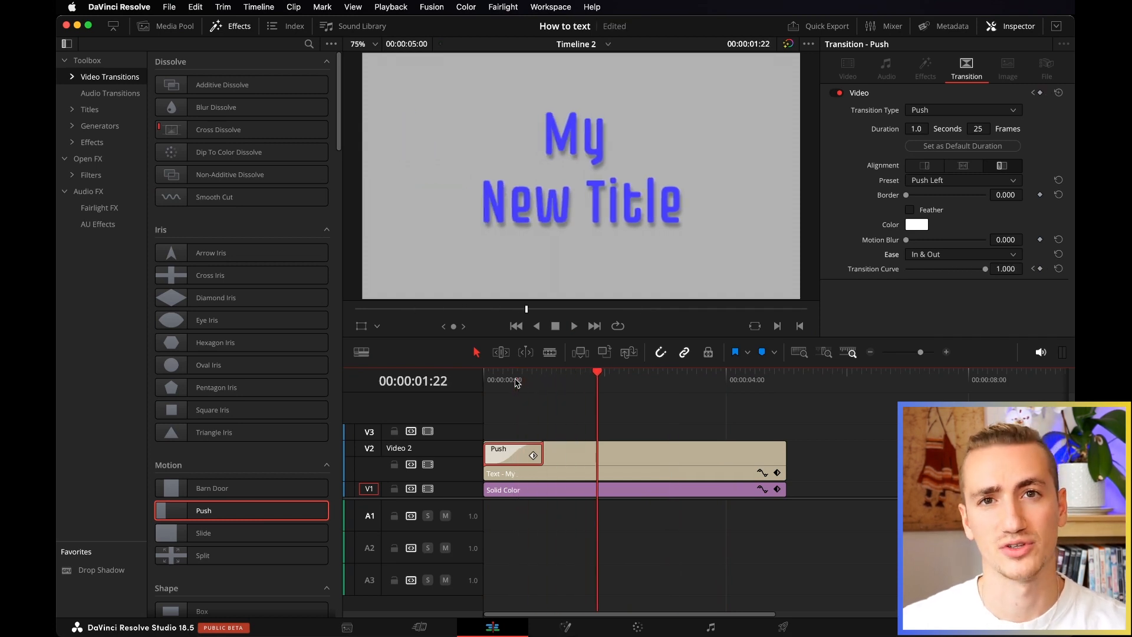
Step: Copy the Push transition from the start of the title clip to its end
{"action": "left_click", "coordinate": [743, 387]}
{"action": "key", "text": "space"}
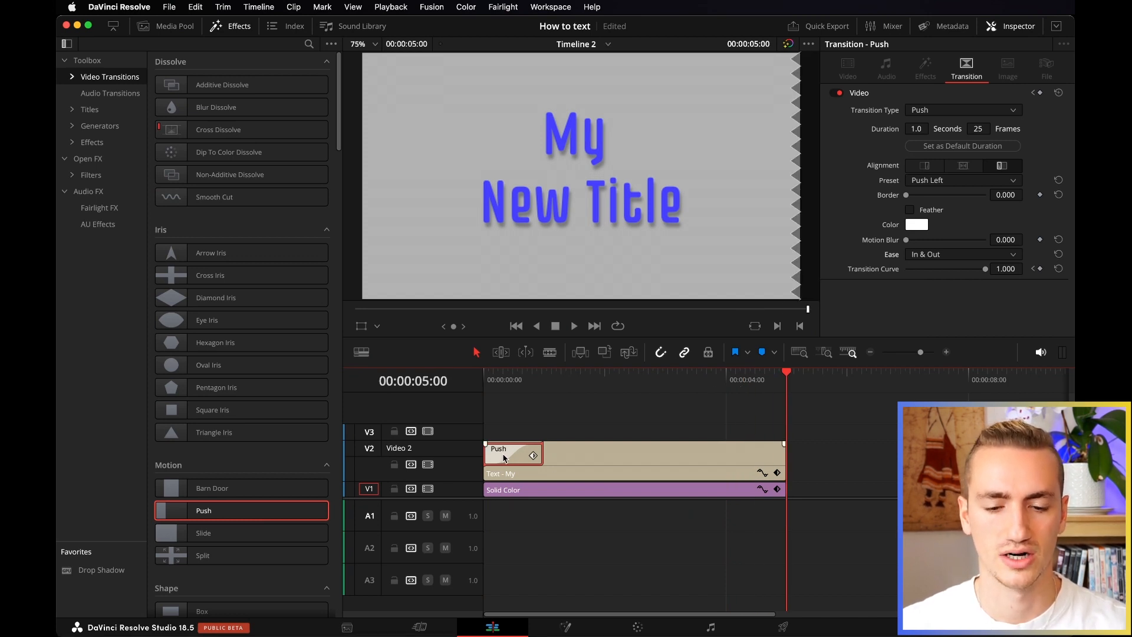
{"action": "left_click", "coordinate": [788, 454]}
{"action": "key", "text": "space"}
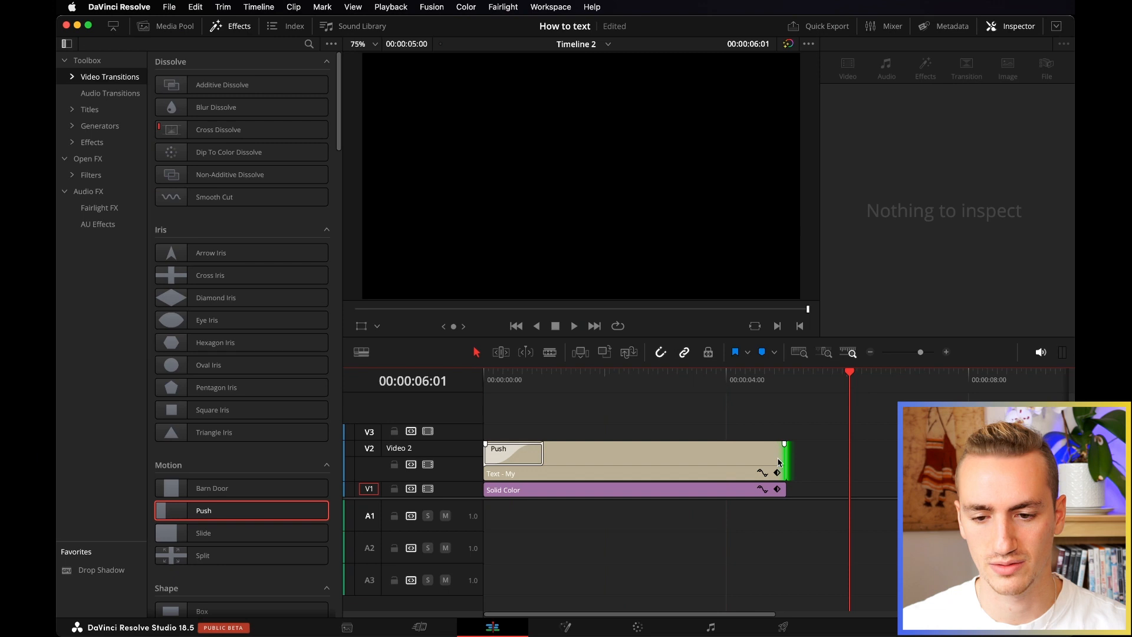
{"action": "key", "text": "super+v"}
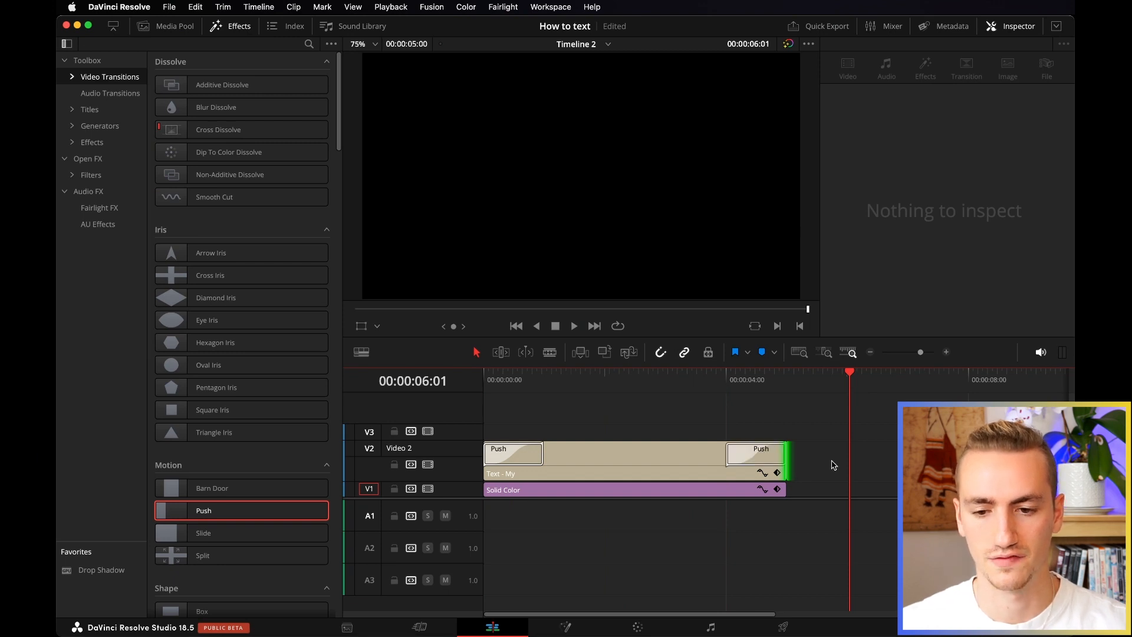
Step: Play back the end of the title clip to check the closing Push transition
{"action": "left_click", "coordinate": [744, 382]}
{"action": "left_click", "coordinate": [715, 382]}
{"action": "key", "text": "space"}
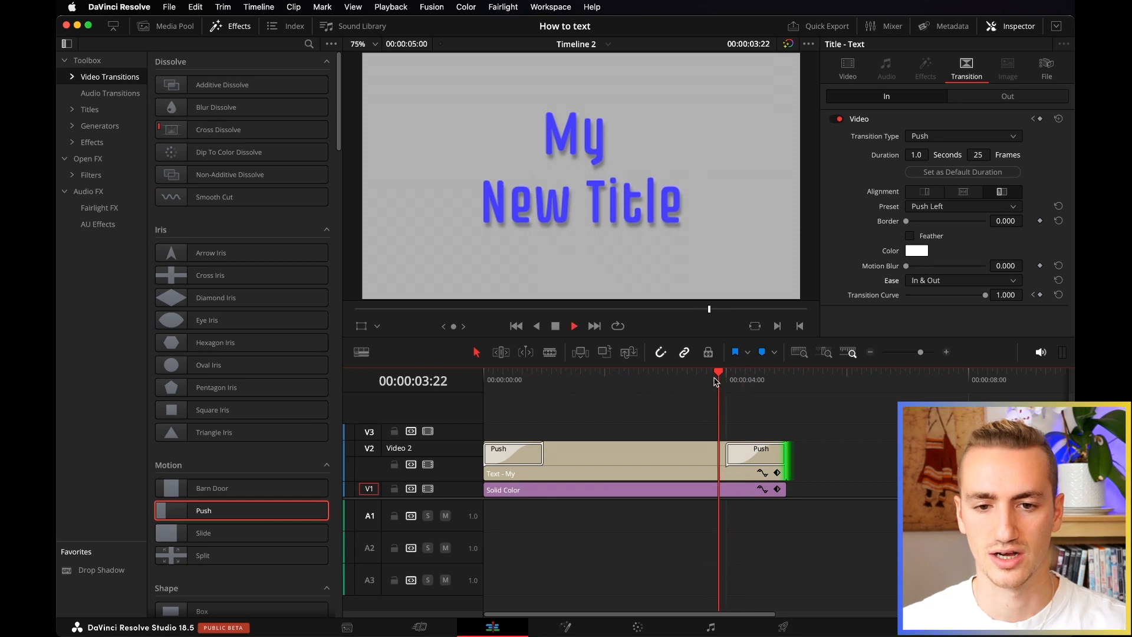
{"action": "left_click", "coordinate": [716, 382]}
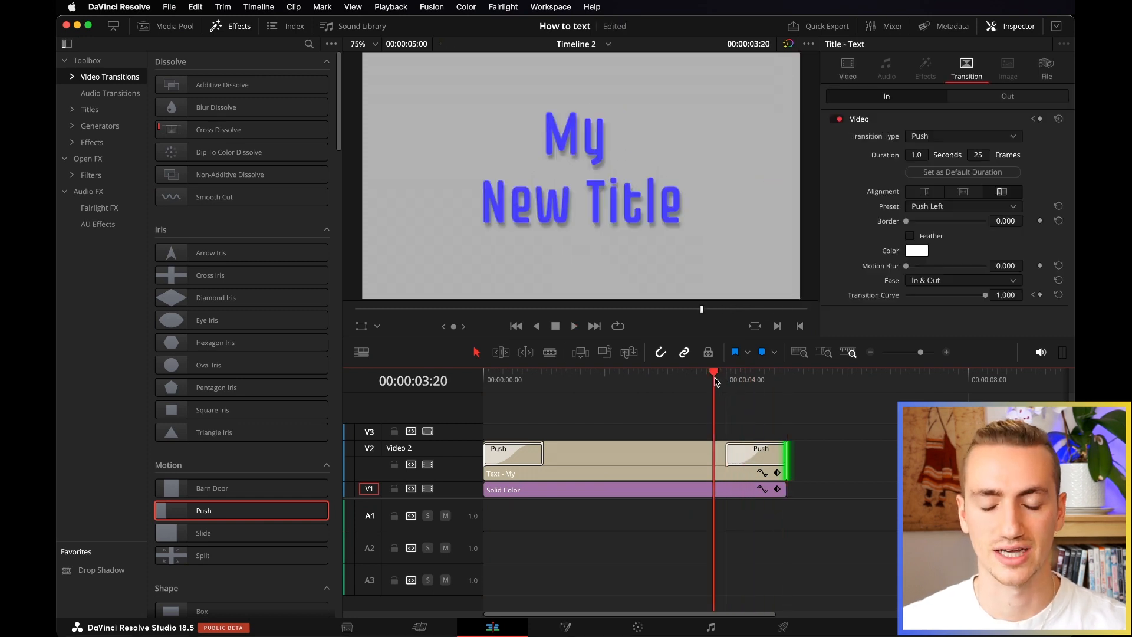
Step: Set the preset of the title clip's closing Push transition to Push Right and play back the exit
{"action": "key", "text": "space"}
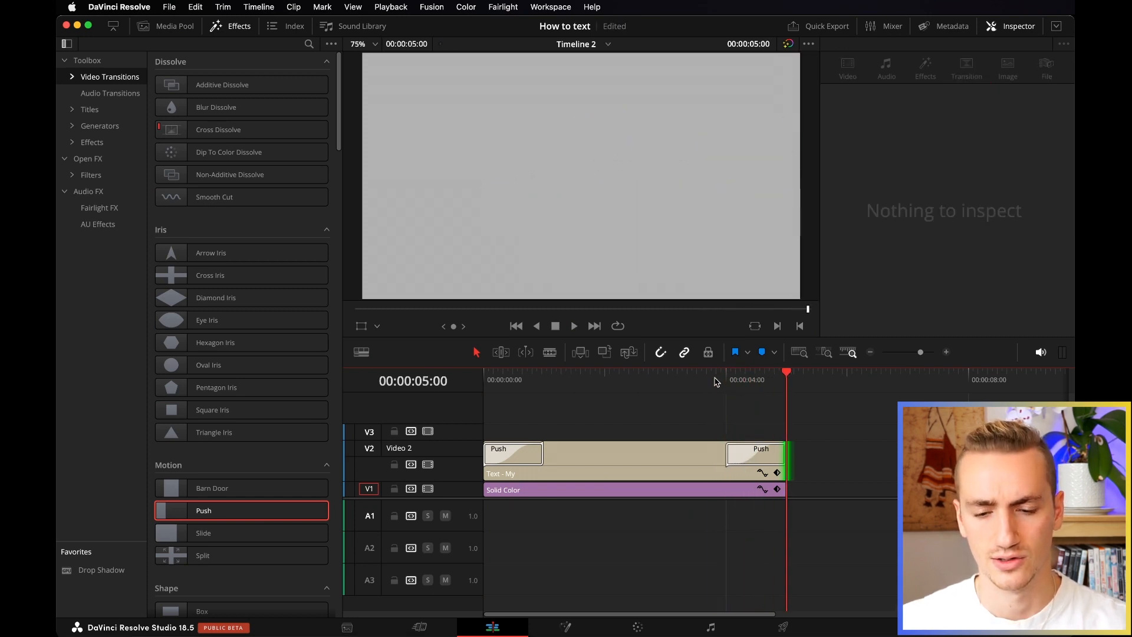
{"action": "left_click", "coordinate": [750, 382]}
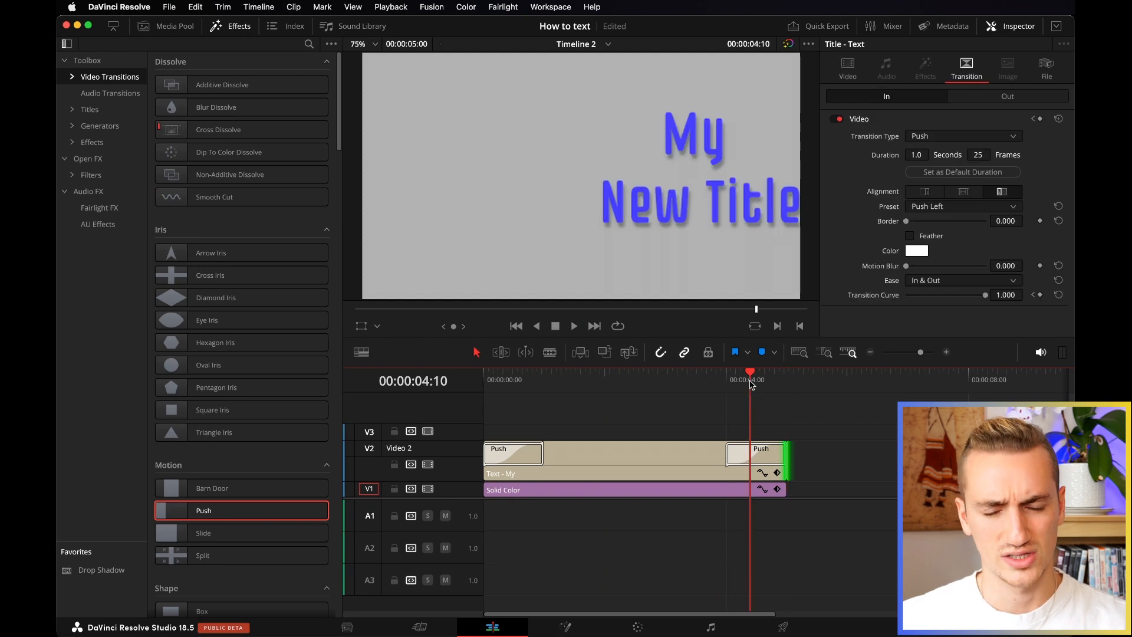
{"action": "left_click", "coordinate": [766, 465]}
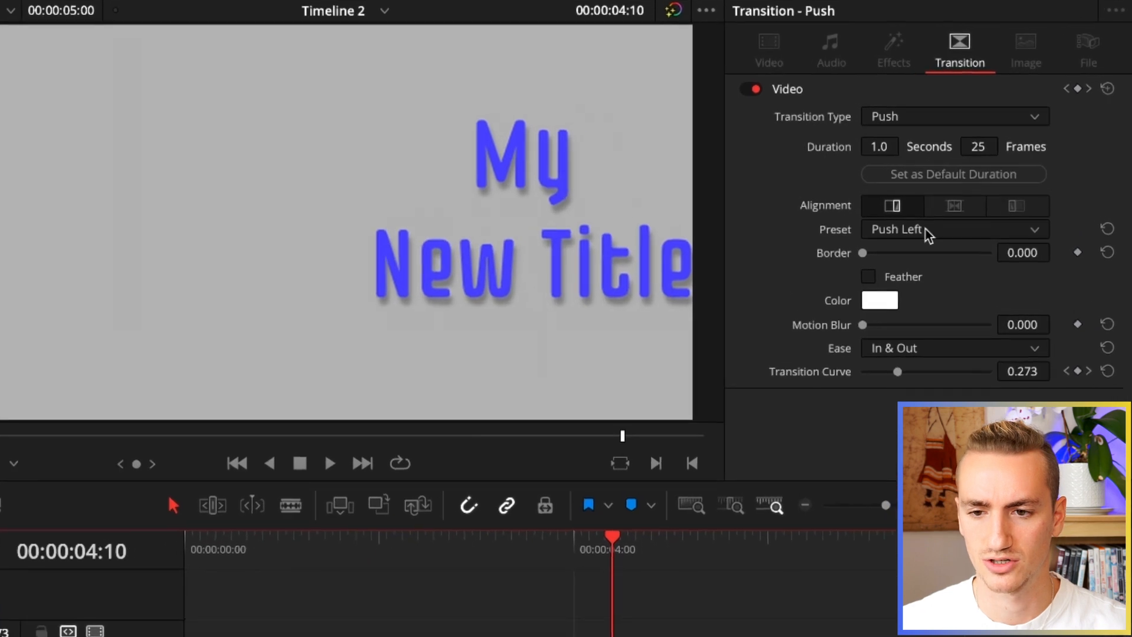
{"action": "left_click", "coordinate": [916, 235]}
{"action": "left_click", "coordinate": [914, 274]}
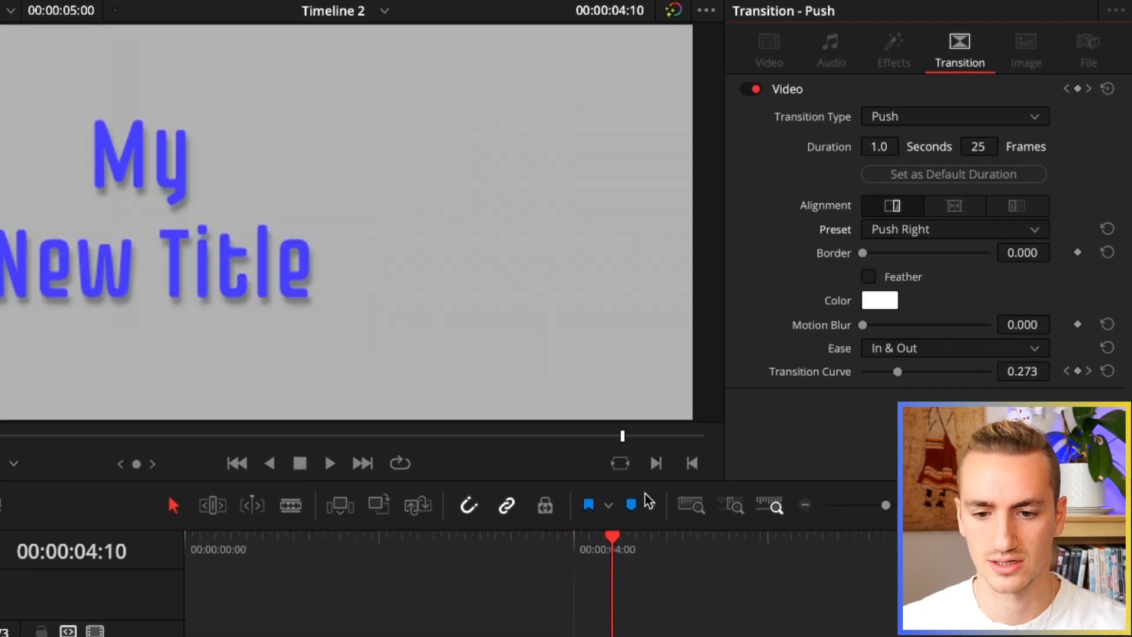
{"action": "left_click", "coordinate": [568, 558]}
{"action": "key", "text": "space"}
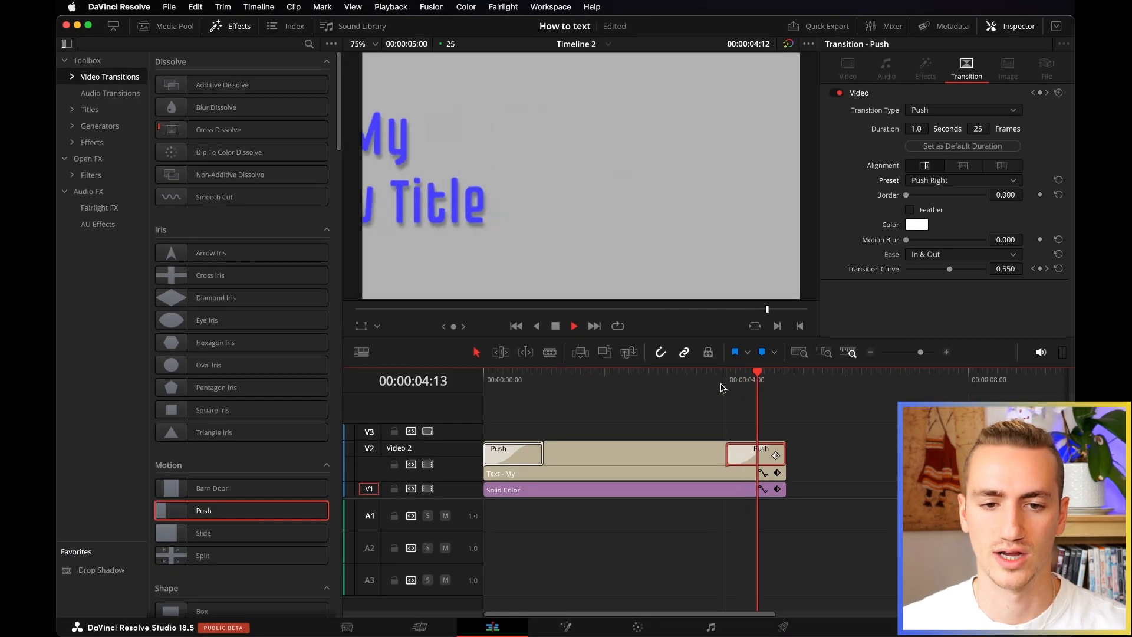
{"action": "left_click", "coordinate": [652, 377]}
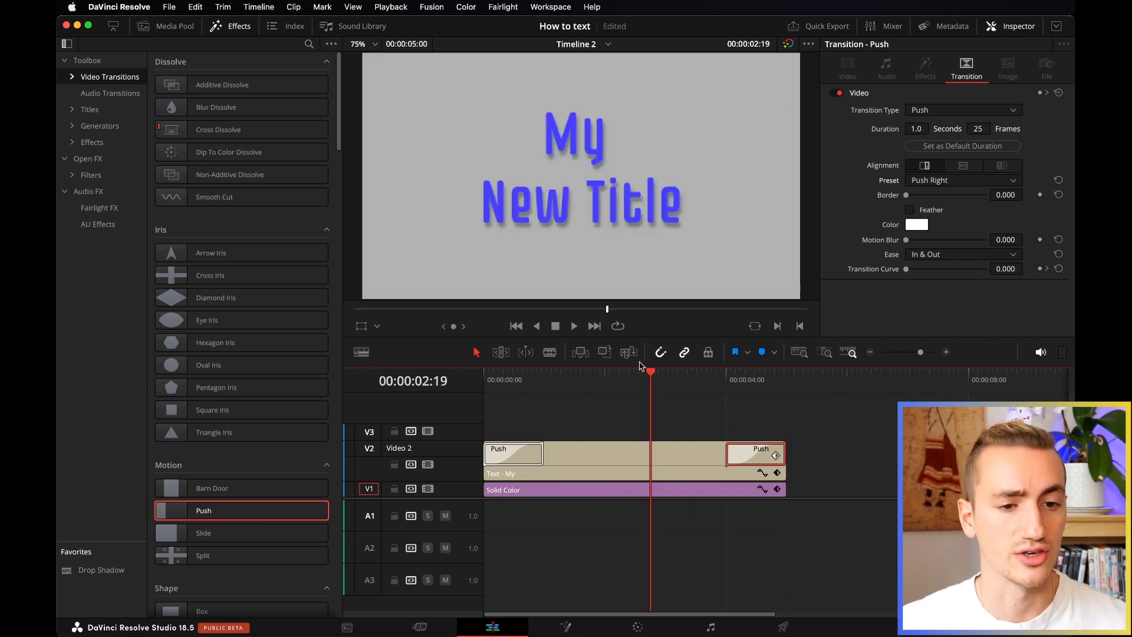
{"action": "scroll", "coordinate": [312, 199], "scroll_direction": "down", "scroll_amount": 8}
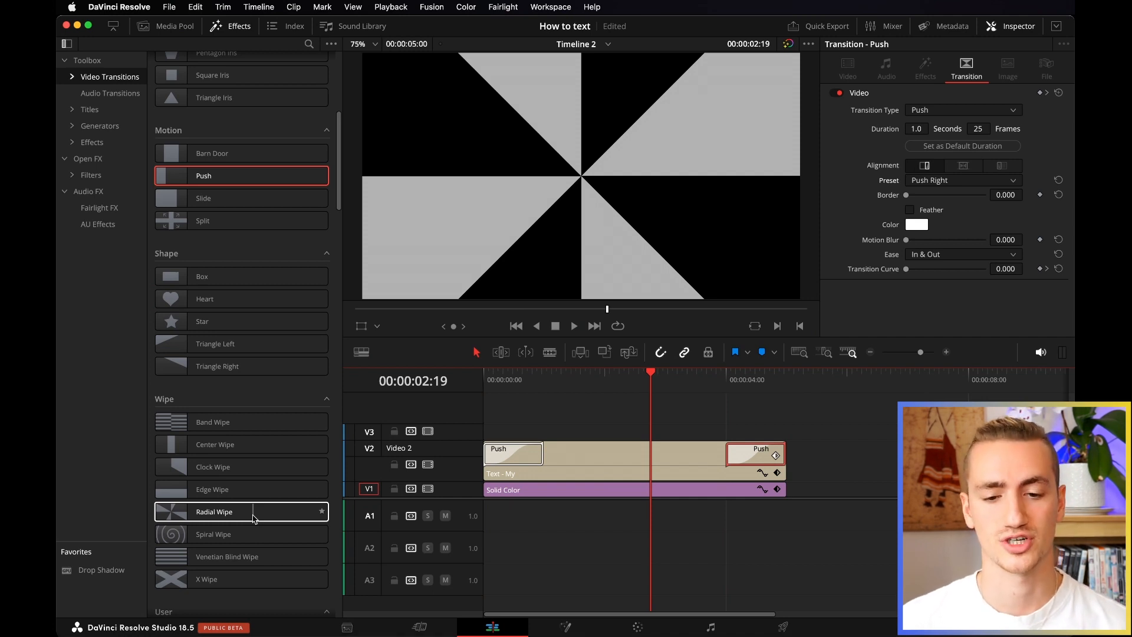
{"action": "left_click_drag", "start_coordinate": [604, 375], "coordinate": [623, 462]}
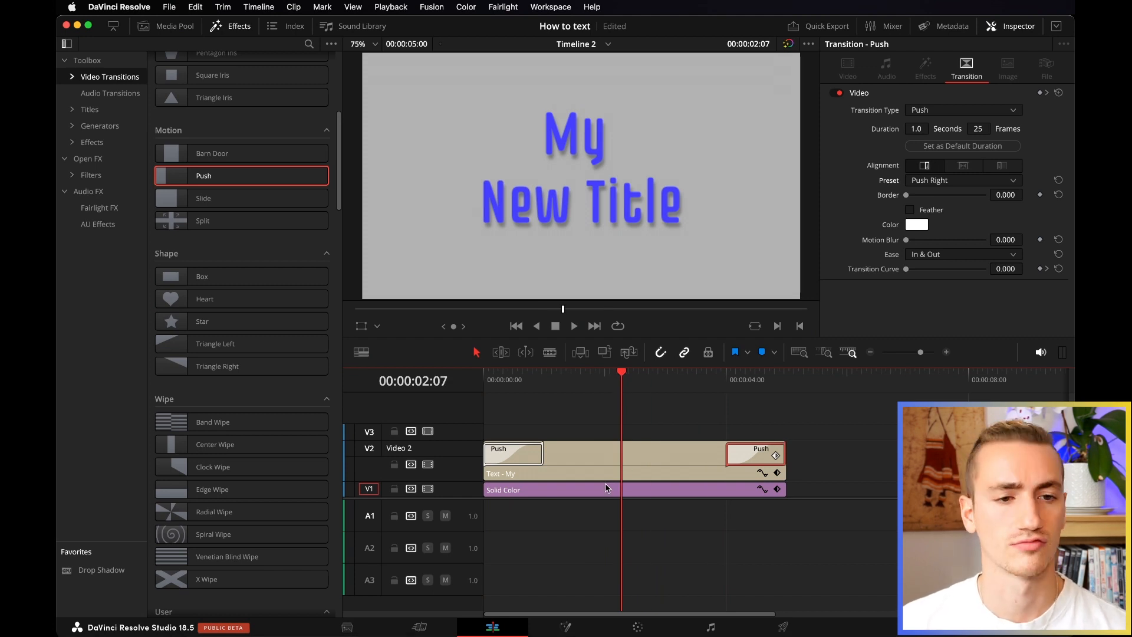
Step: Replace the solid color on track V1 with DJI_0239.MP4 from the Master bin, starting at the timeline's beginning
{"action": "left_click", "coordinate": [174, 26]}
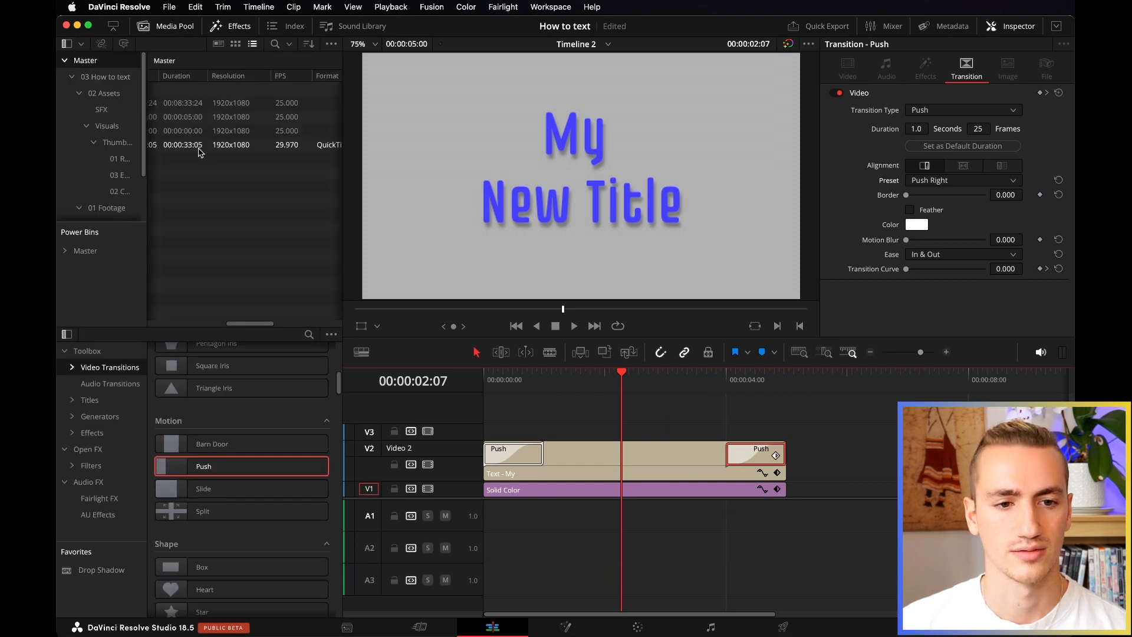
{"action": "scroll", "coordinate": [201, 156], "scroll_direction": "left", "scroll_amount": 5}
{"action": "left_click_drag", "start_coordinate": [198, 145], "coordinate": [488, 497]}
{"action": "key", "text": "super+minus"}
{"action": "key", "text": "super+minus"}
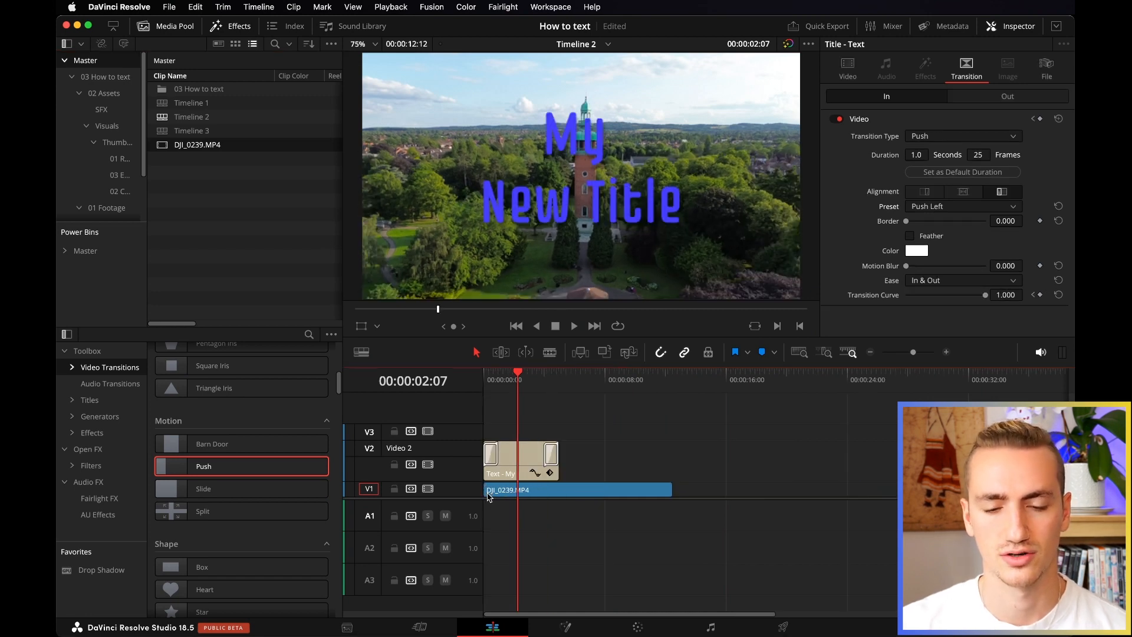
Step: Disable the title clip and play the drone footage alone to find a place for the title
{"action": "left_click", "coordinate": [515, 453]}
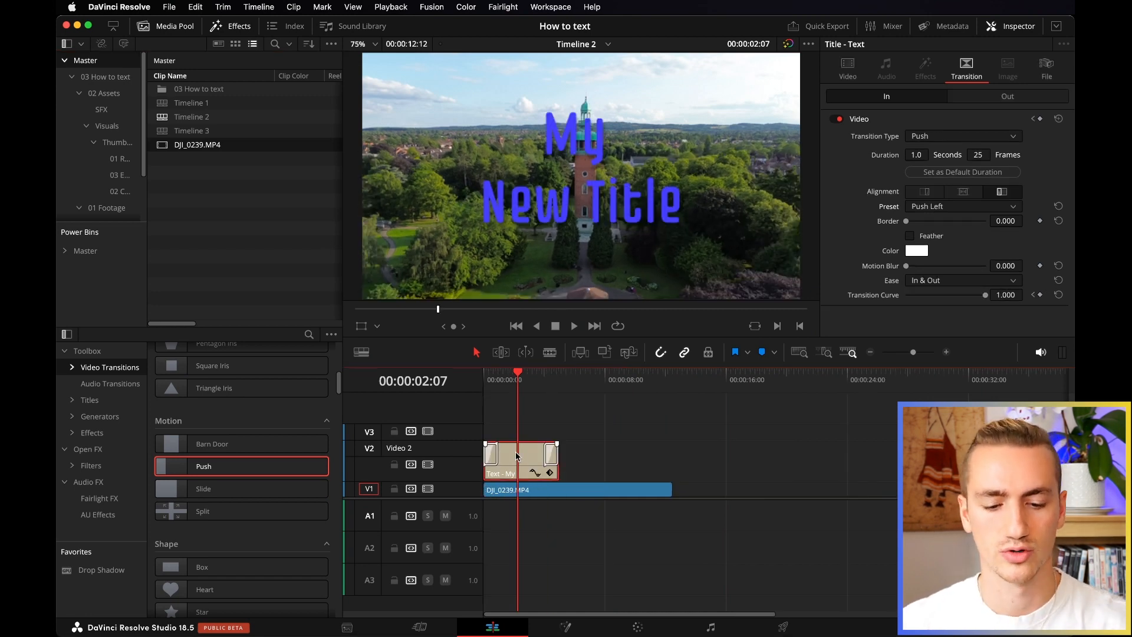
{"action": "key", "text": "d"}
{"action": "left_click", "coordinate": [509, 382]}
{"action": "key", "text": "space"}
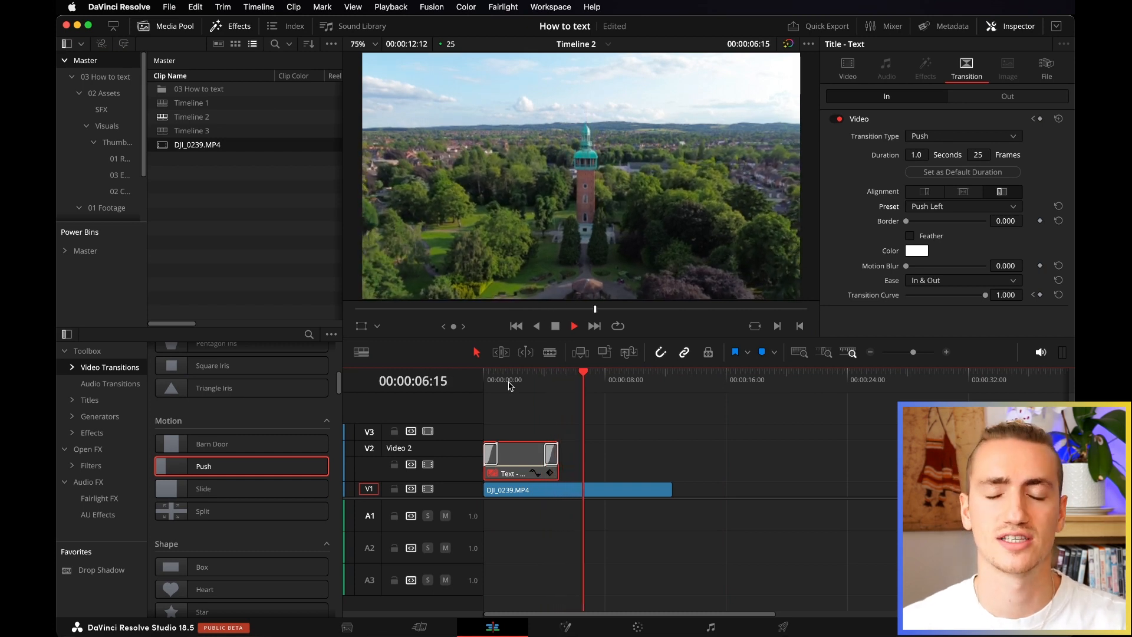
{"action": "key", "text": "space"}
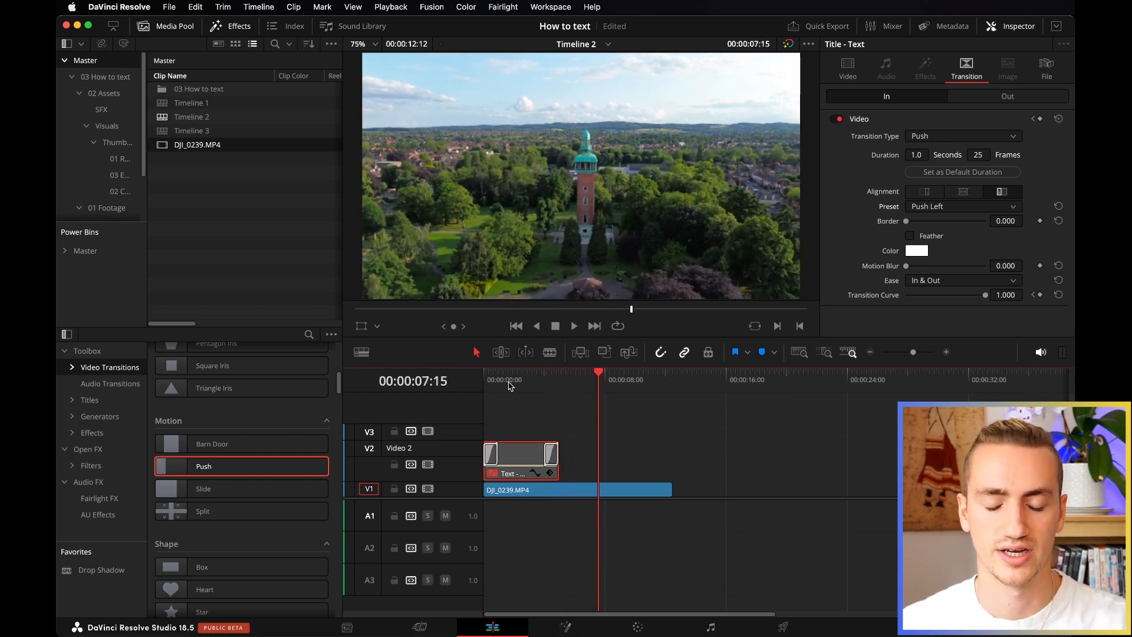
Step: Re-enable the title clip, shift it 6 seconds 11 frames along track V2, and play back the new placement
{"action": "left_click", "coordinate": [535, 475]}
{"action": "left_click_drag", "start_coordinate": [527, 457], "coordinate": [624, 457]}
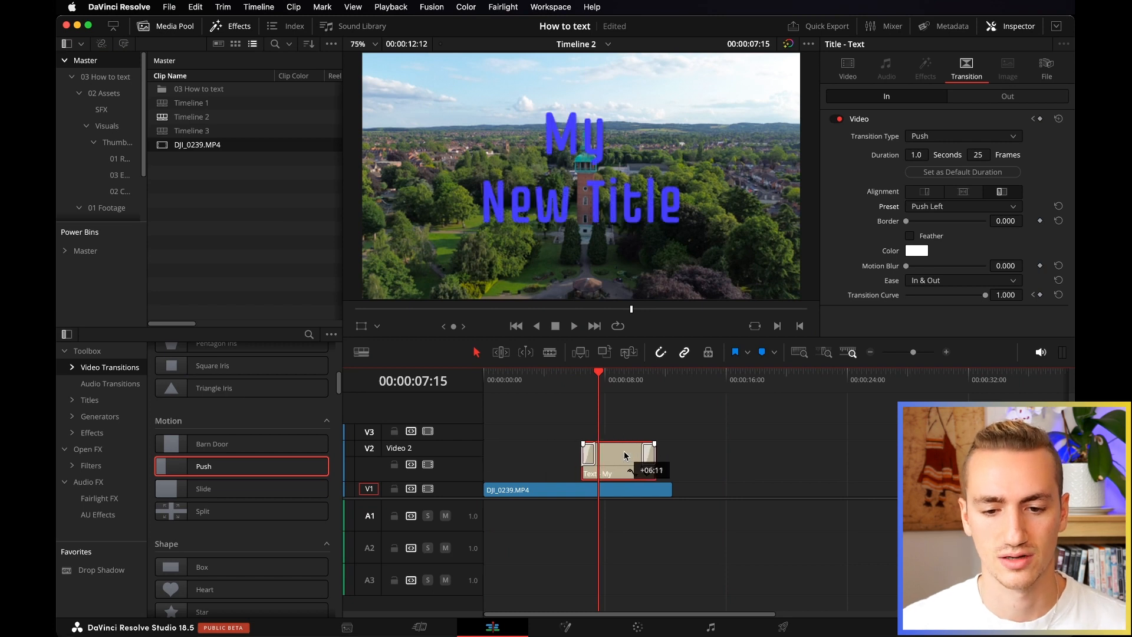
{"action": "left_click", "coordinate": [579, 391]}
{"action": "key", "text": "space"}
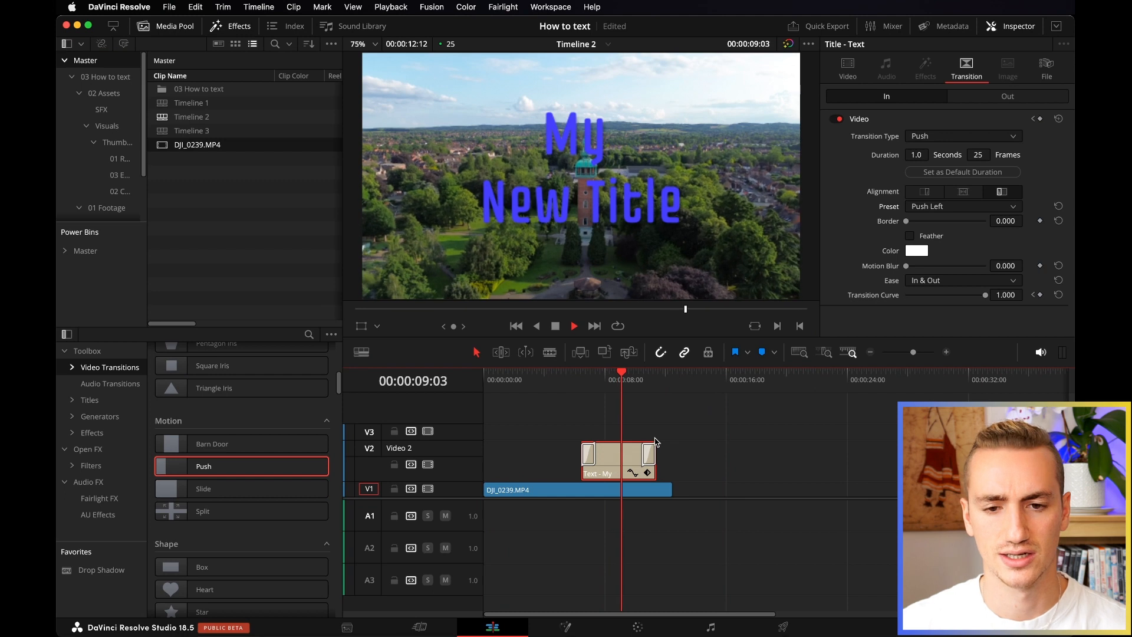
{"action": "key", "text": "space"}
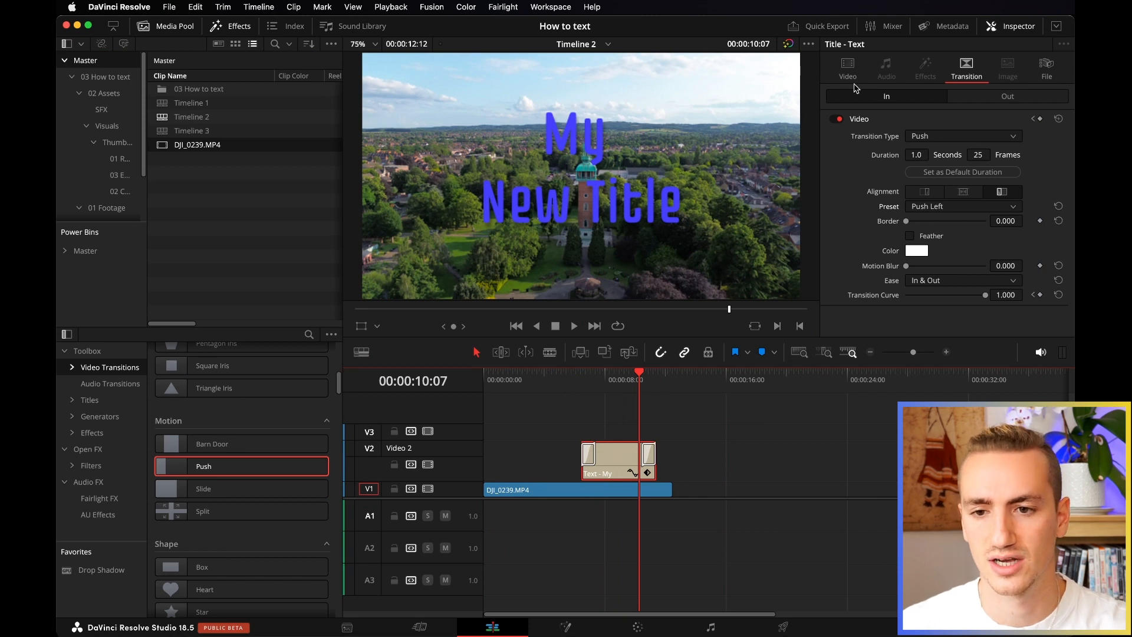
Step: Replace the title's text with "Memorial Park"
{"action": "left_click", "coordinate": [847, 65]}
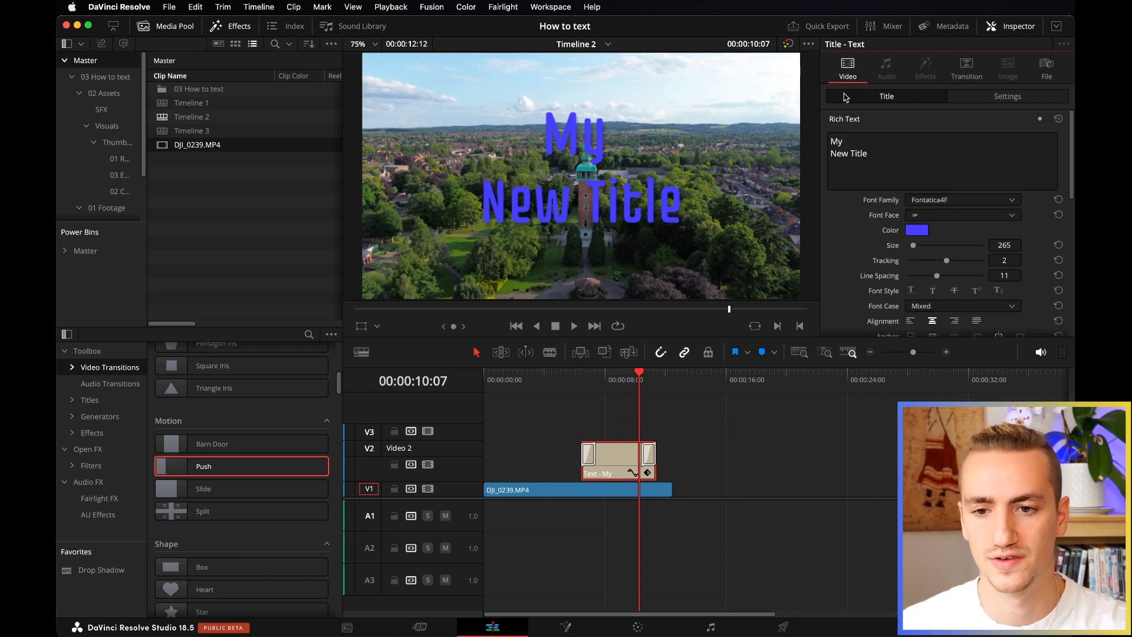
{"action": "left_click", "coordinate": [879, 159]}
{"action": "key", "text": "super+a"}
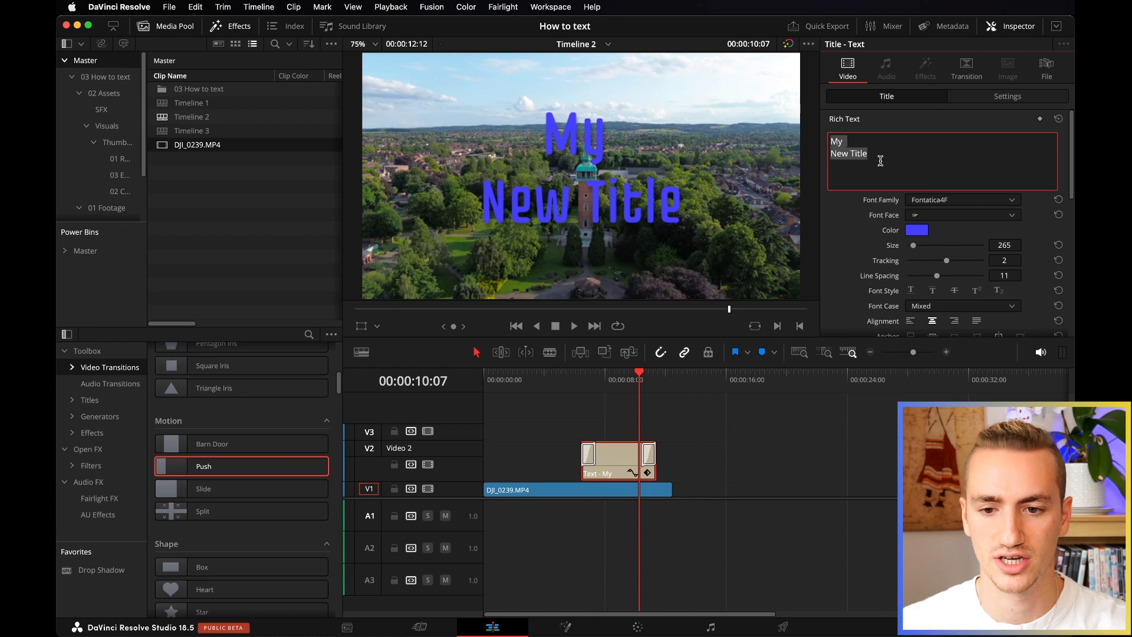
{"action": "type", "text": "Memorial Park"}
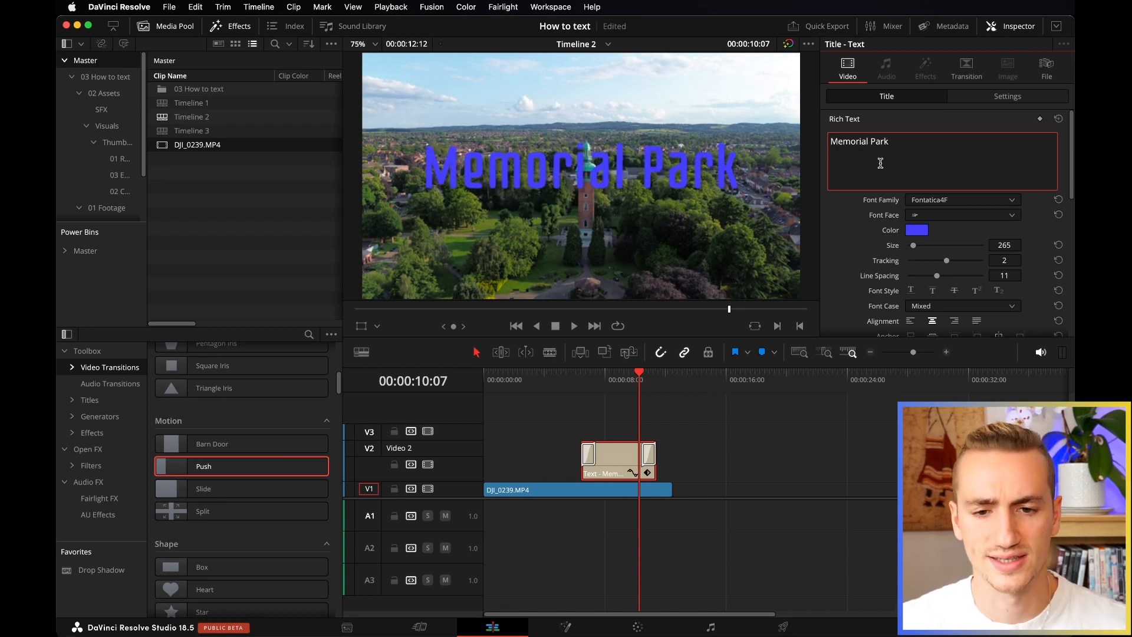
Step: Set the title's text color to white
{"action": "left_click", "coordinate": [916, 231]}
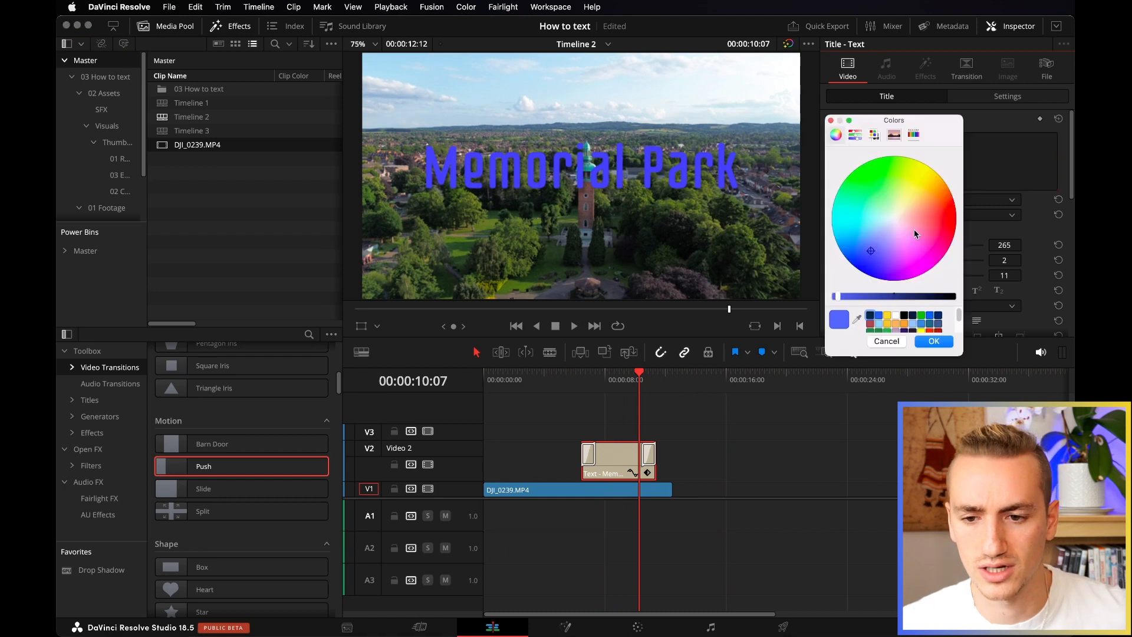
{"action": "left_click", "coordinate": [896, 317]}
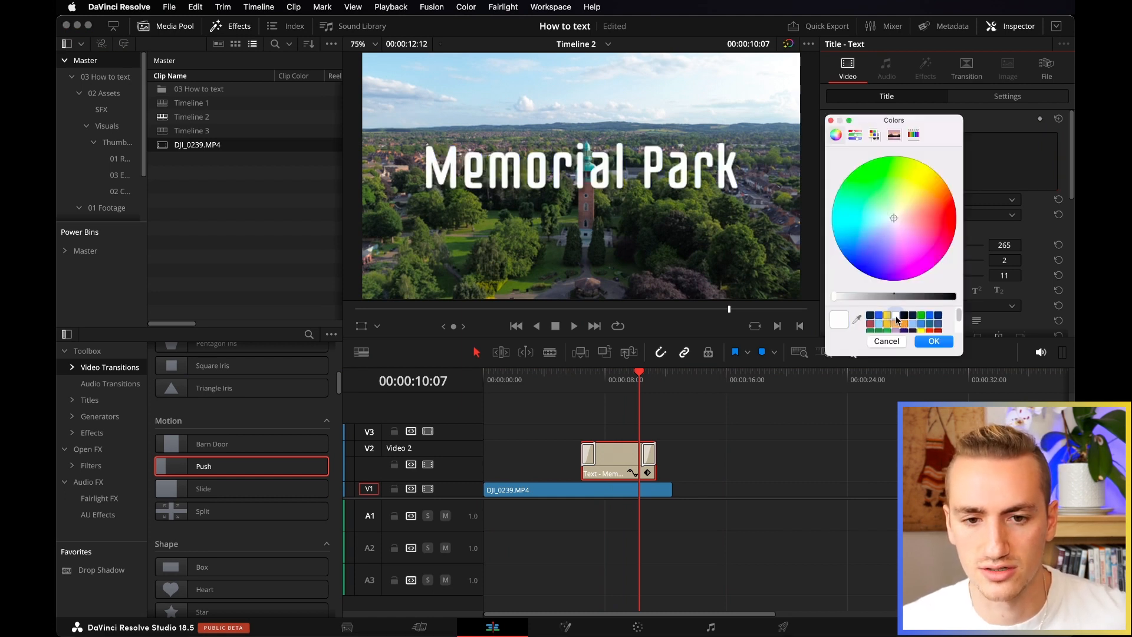
{"action": "left_click", "coordinate": [943, 341]}
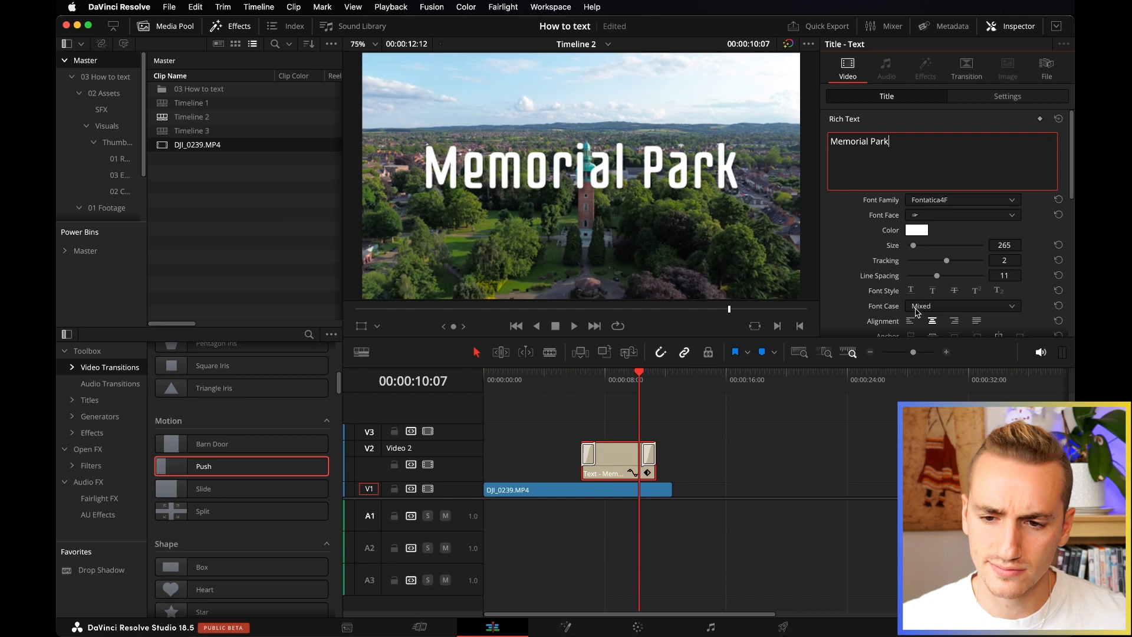
{"action": "scroll", "coordinate": [916, 312], "scroll_direction": "down", "scroll_amount": 3}
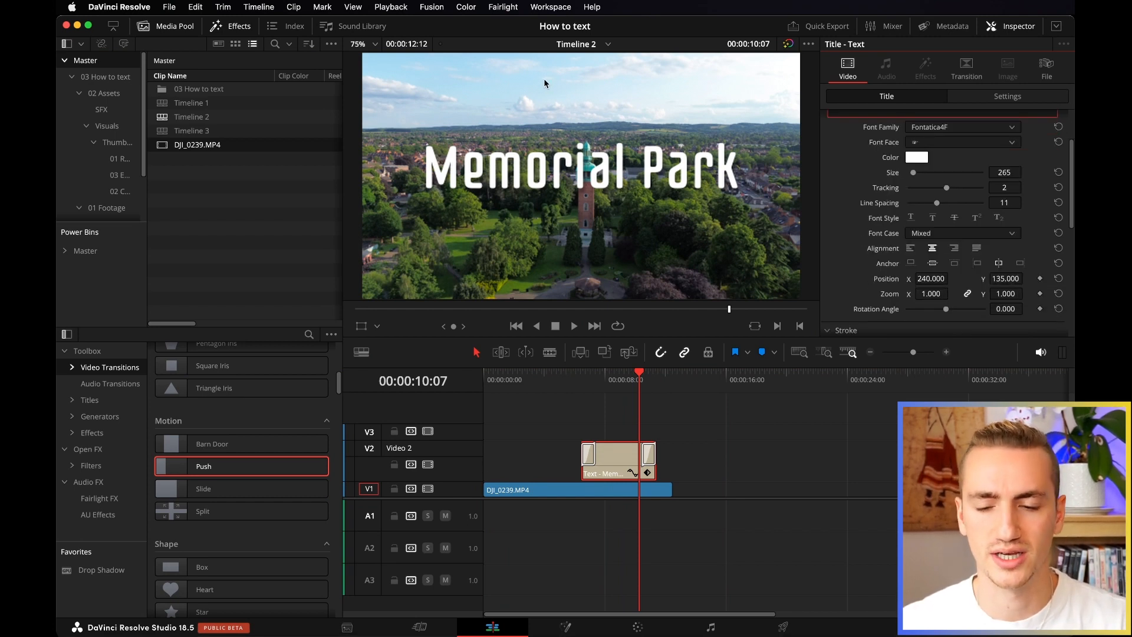
{"action": "left_click_drag", "start_coordinate": [931, 279], "coordinate": [1026, 279]}
{"action": "left_click", "coordinate": [1058, 279]}
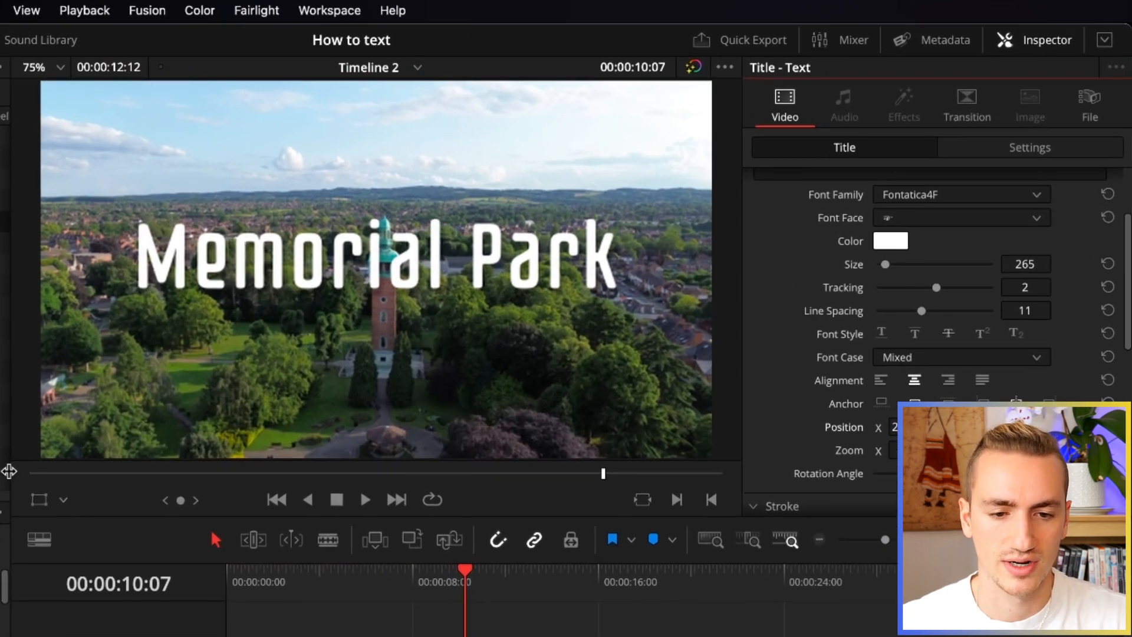
Step: Turn on the viewer's Transform overlay and move the title up into the sky above the tower
{"action": "left_click", "coordinate": [40, 501]}
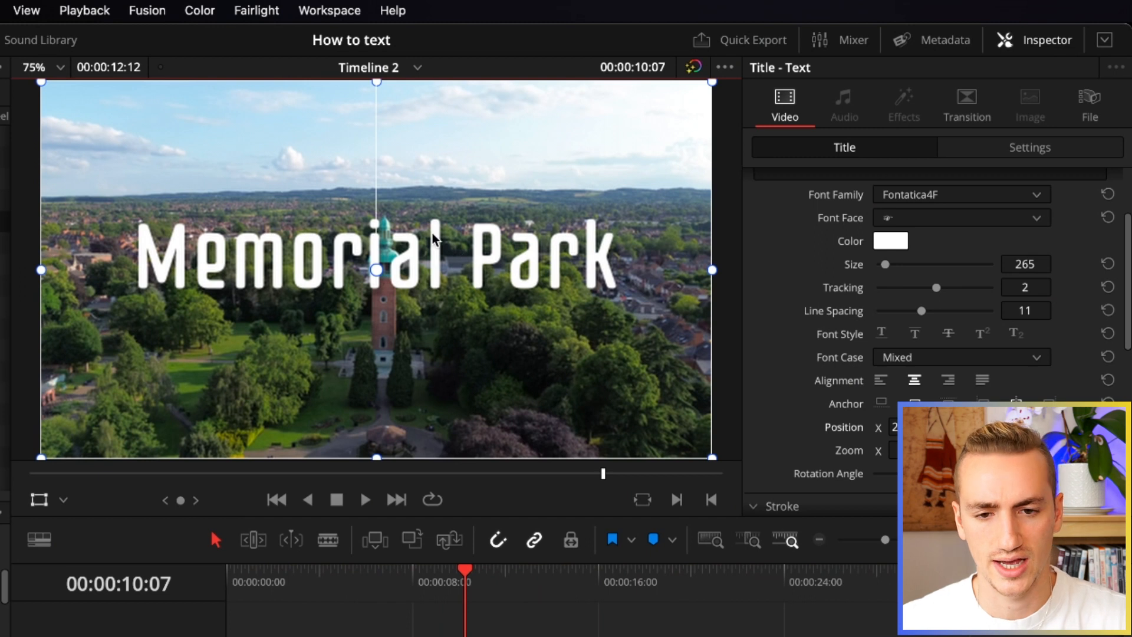
{"action": "left_click_drag", "start_coordinate": [416, 341], "coordinate": [420, 318]}
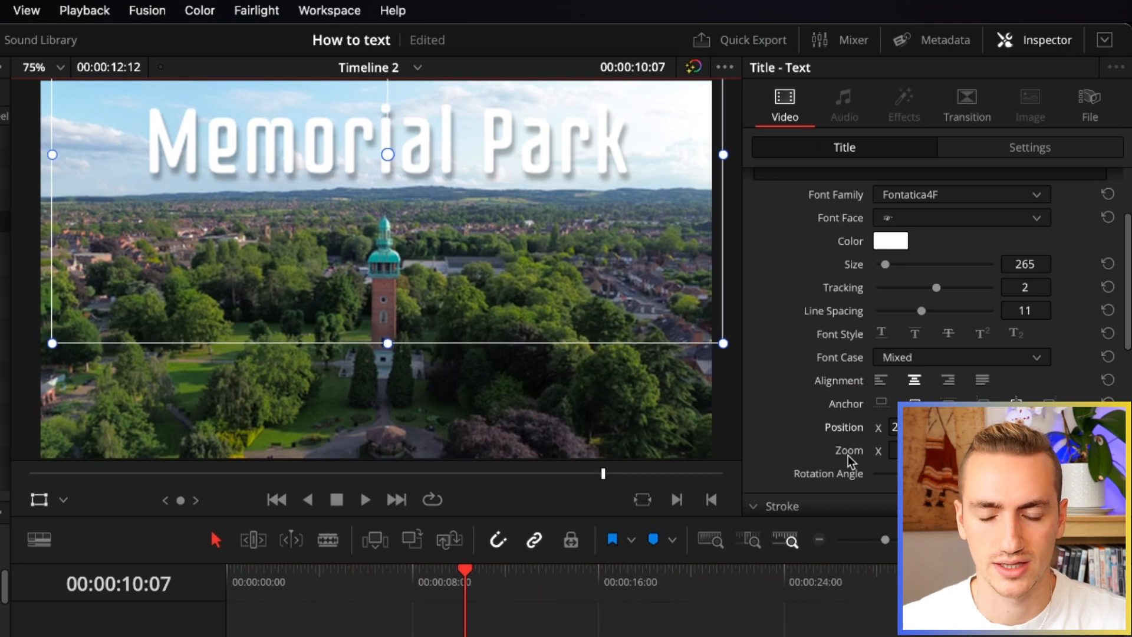
Step: Set the title's drop shadow opacity to 82 and play back the title over the footage
{"action": "scroll", "coordinate": [805, 241], "scroll_direction": "down", "scroll_amount": 10}
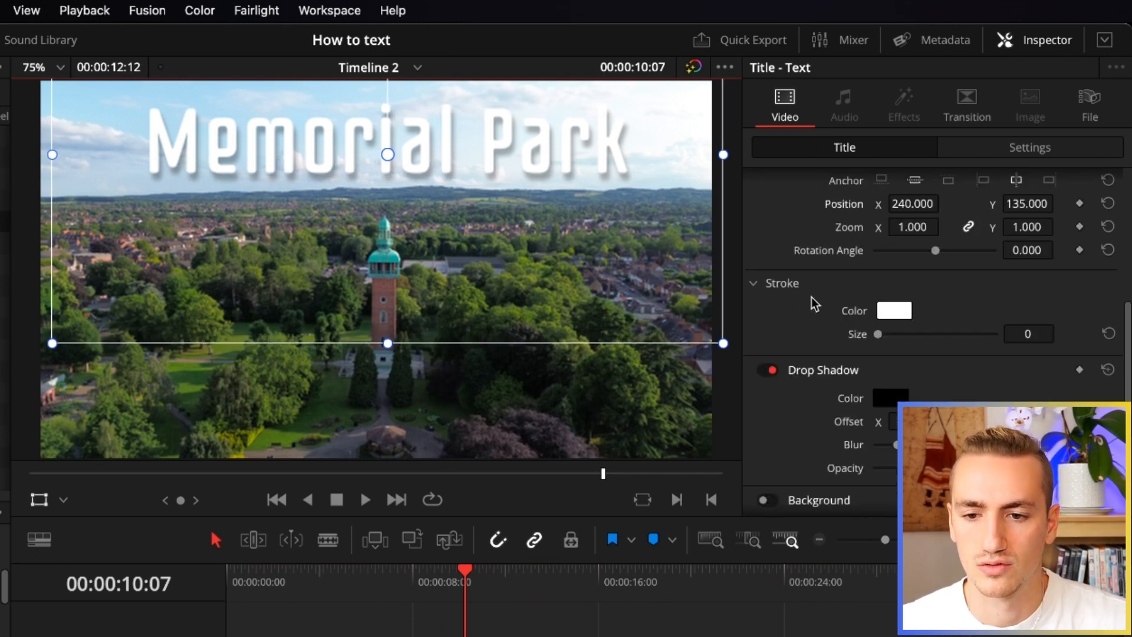
{"action": "left_click_drag", "start_coordinate": [914, 359], "coordinate": [976, 361]}
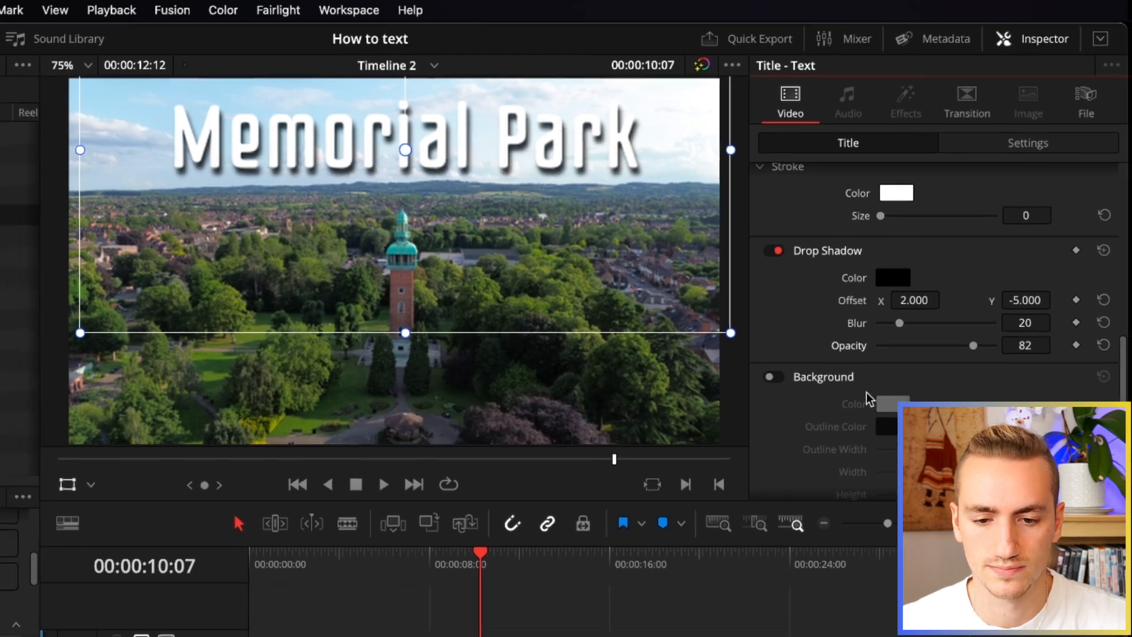
{"action": "left_click", "coordinate": [374, 593]}
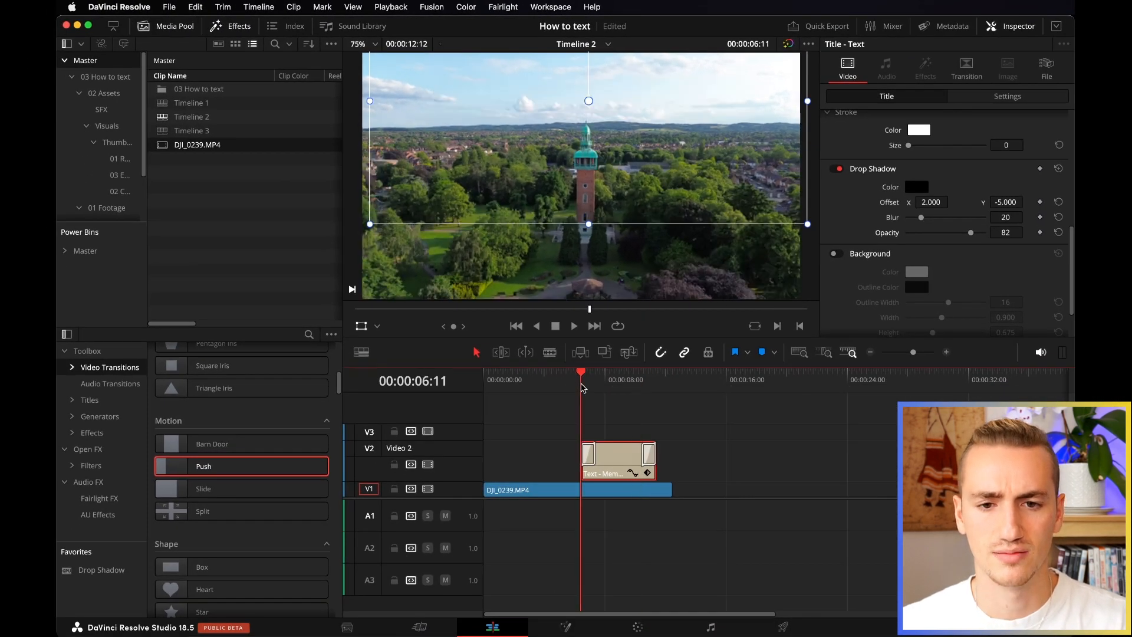
{"action": "key", "text": "space"}
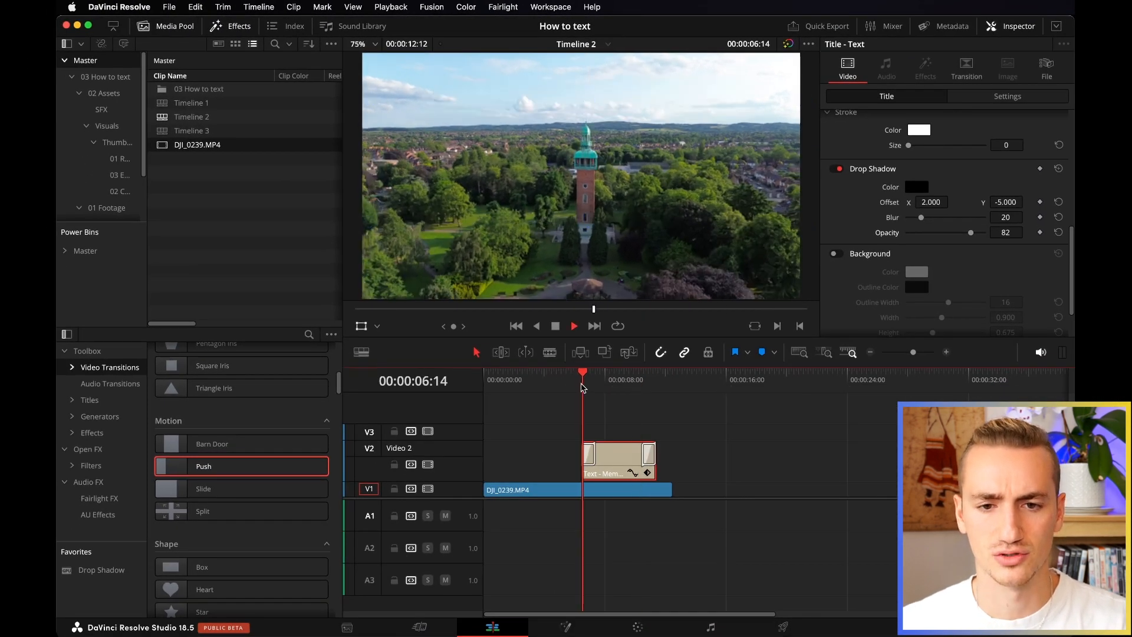
{"action": "key", "text": "space"}
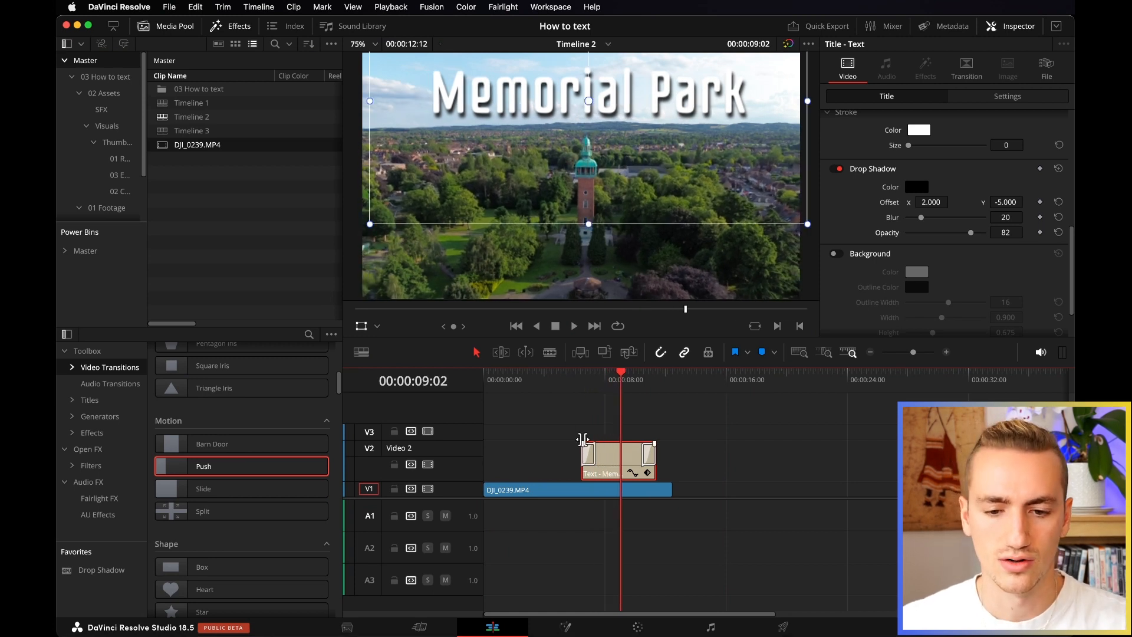
Step: Try the Push Up preset on the title's opening Push transition and play back the entrance
{"action": "left_click", "coordinate": [588, 453]}
{"action": "left_click", "coordinate": [944, 180]}
{"action": "left_click", "coordinate": [926, 212]}
{"action": "left_click", "coordinate": [579, 378]}
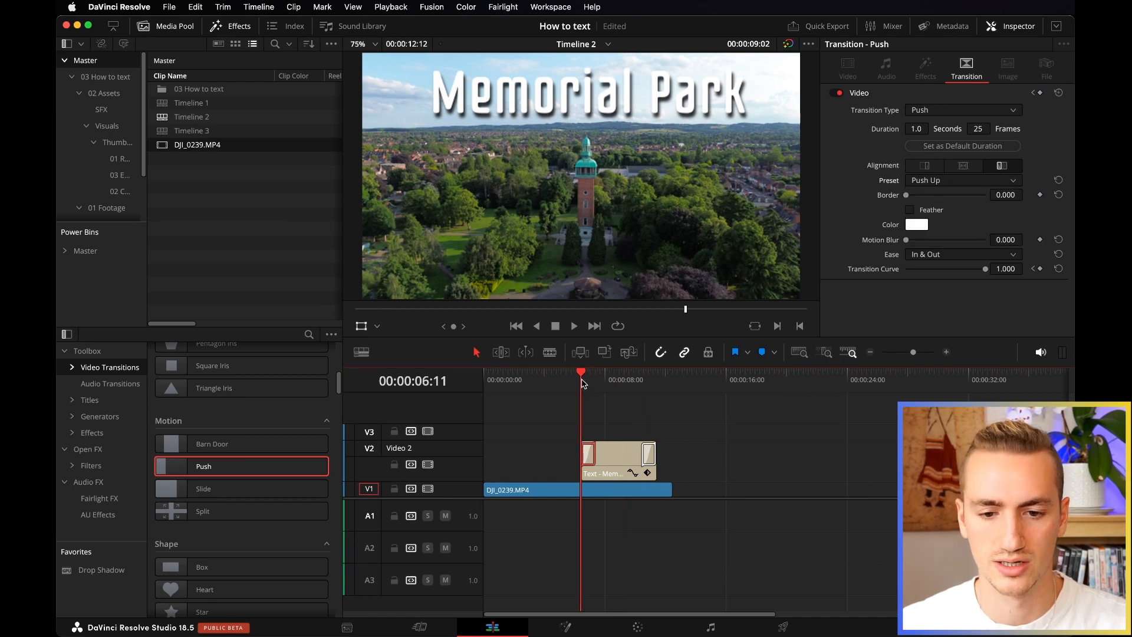
{"action": "key", "text": "space"}
{"action": "key", "text": "space"}
Step: Set the opening Push transition's preset to Push Down and play back the title's entrance
{"action": "left_click", "coordinate": [958, 182]}
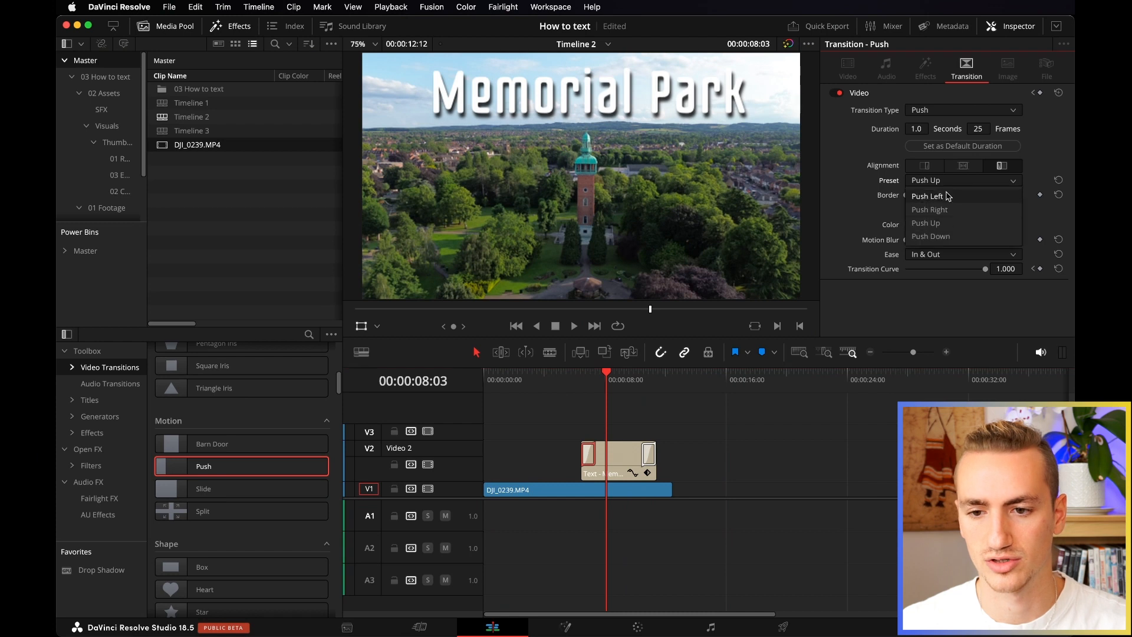
{"action": "left_click", "coordinate": [932, 237]}
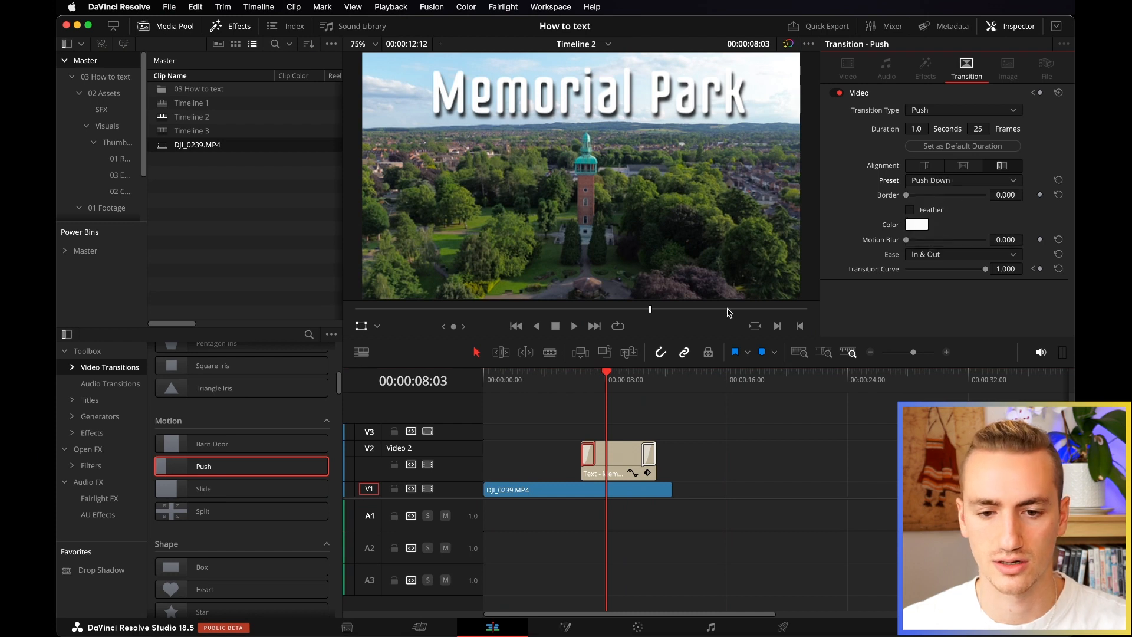
{"action": "left_click", "coordinate": [587, 386]}
{"action": "key", "text": "space"}
{"action": "key", "text": "space"}
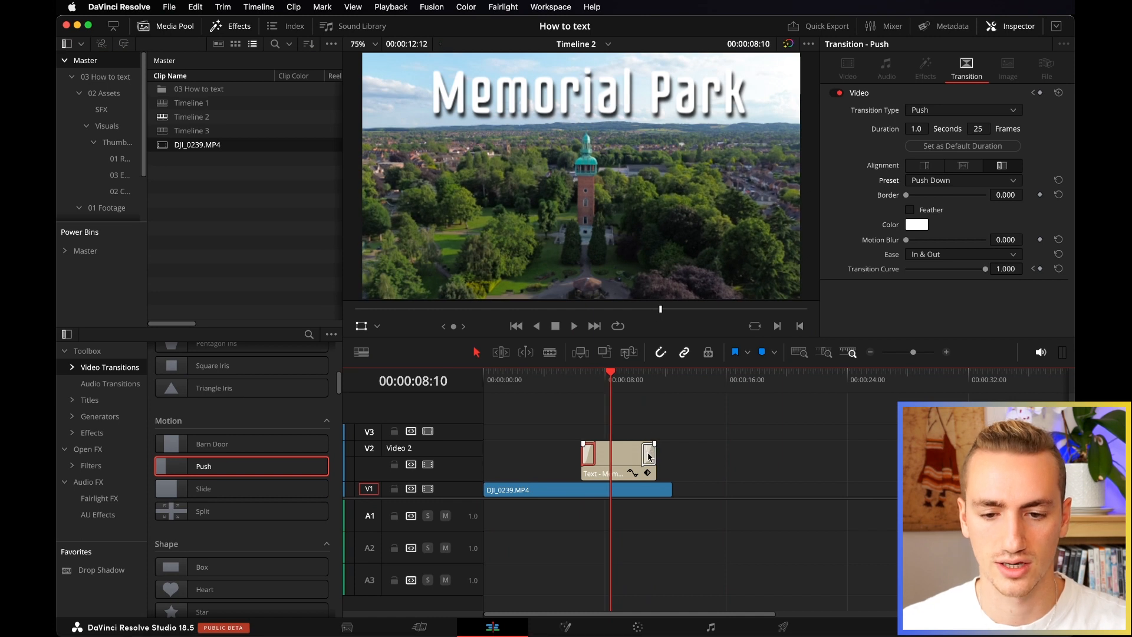
Step: Replace the title's closing transition with a copy of its opening Push Down transition and play back the title
{"action": "left_click", "coordinate": [648, 455]}
{"action": "left_click", "coordinate": [644, 457]}
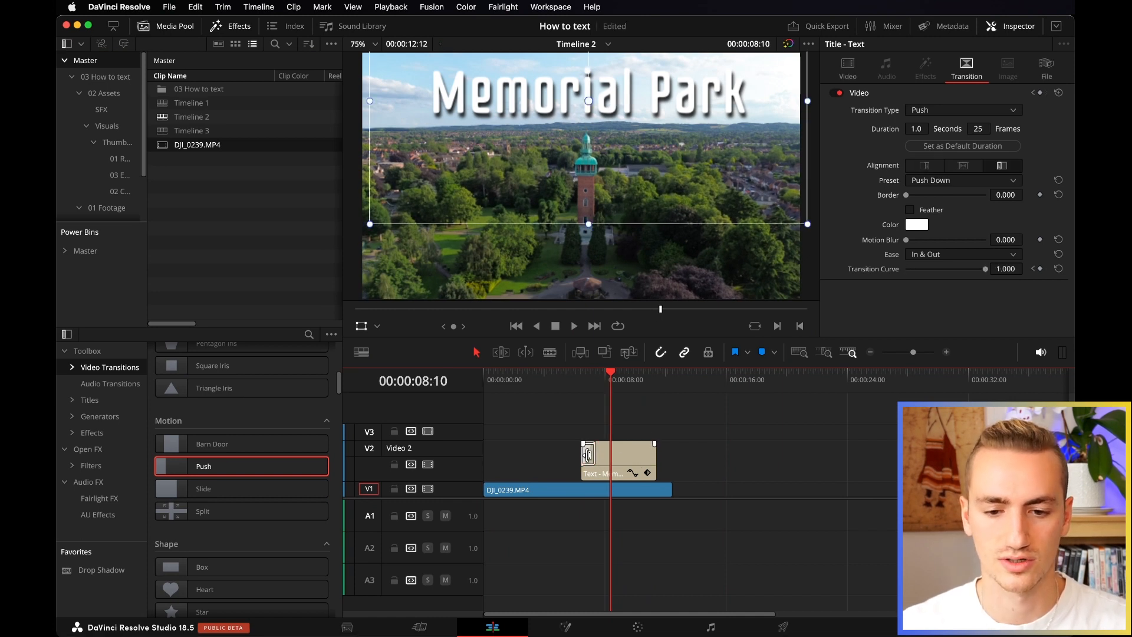
{"action": "left_click", "coordinate": [592, 458]}
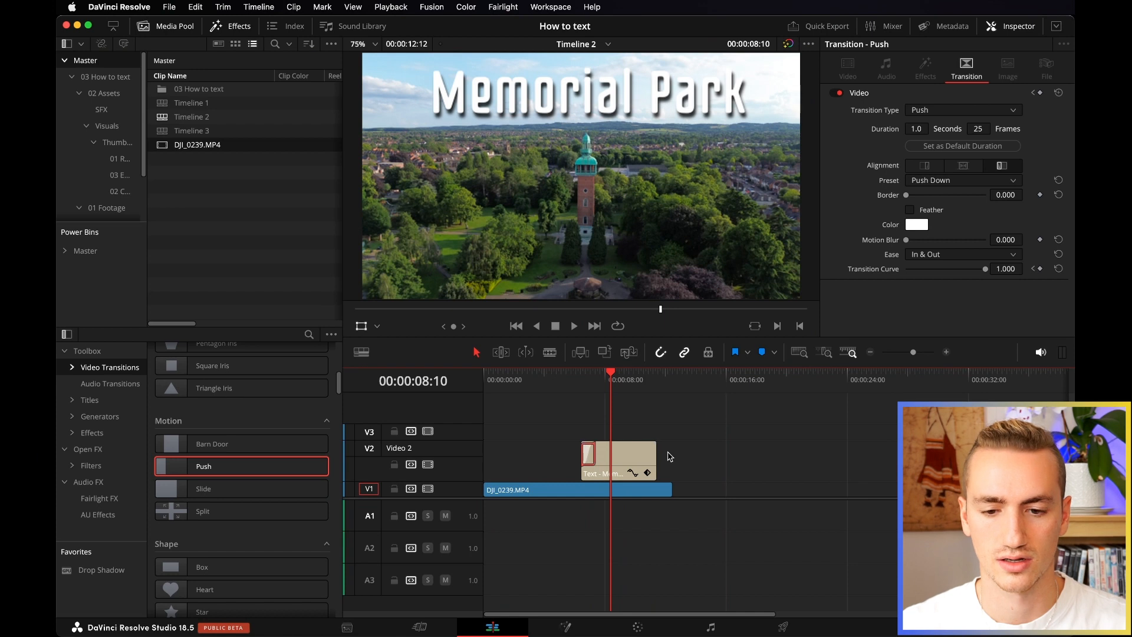
{"action": "left_click", "coordinate": [657, 457]}
{"action": "left_click", "coordinate": [581, 380]}
{"action": "key", "text": "space"}
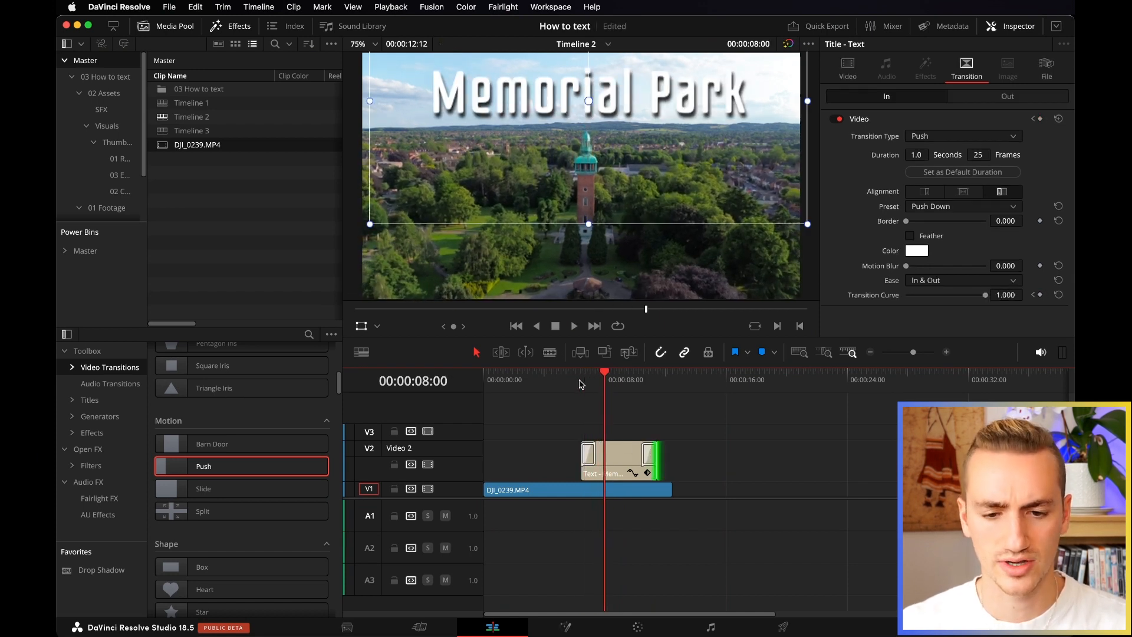
Step: Extend the start of the title clip back to 00:00:05:05 and play it through to its exit
{"action": "left_click", "coordinate": [563, 380]}
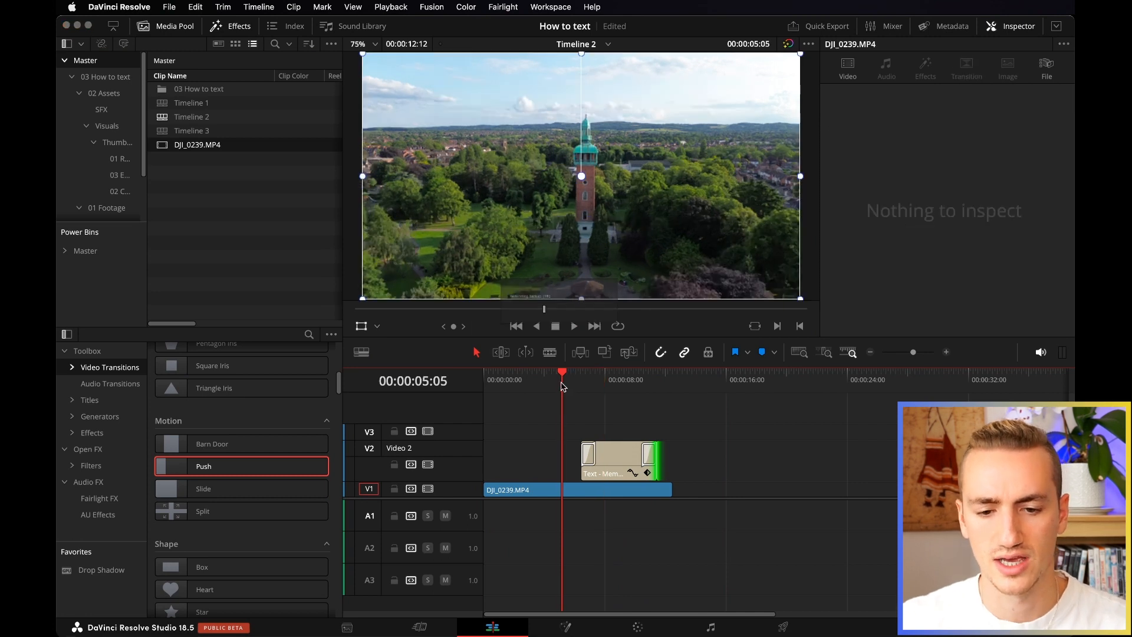
{"action": "left_click_drag", "start_coordinate": [584, 452], "coordinate": [562, 452]}
{"action": "key", "text": "space"}
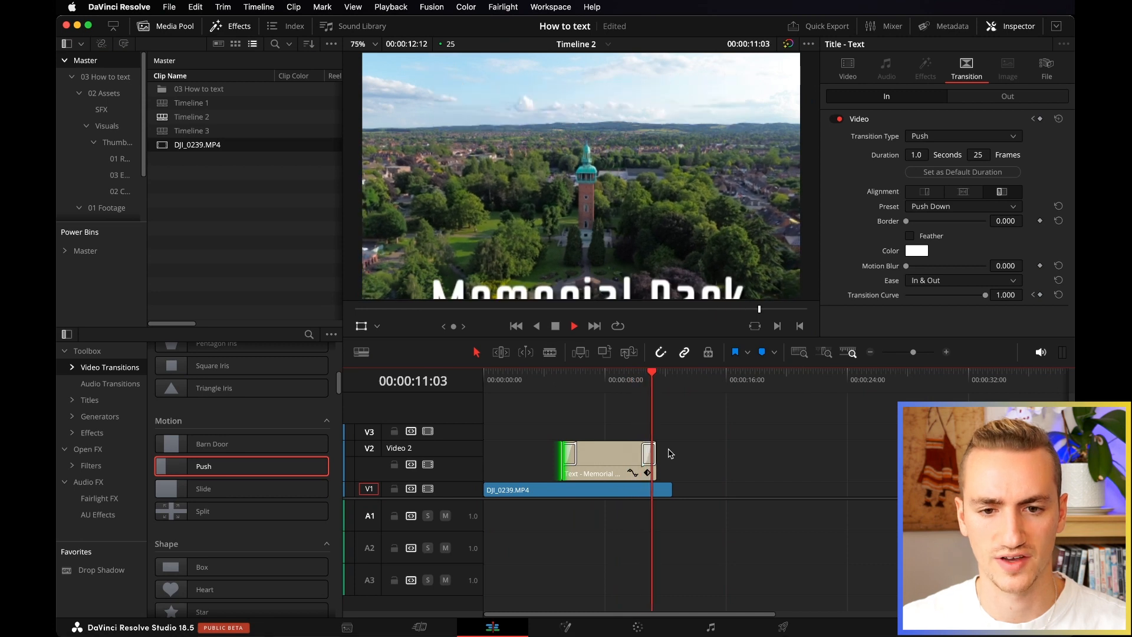
{"action": "key", "text": "space"}
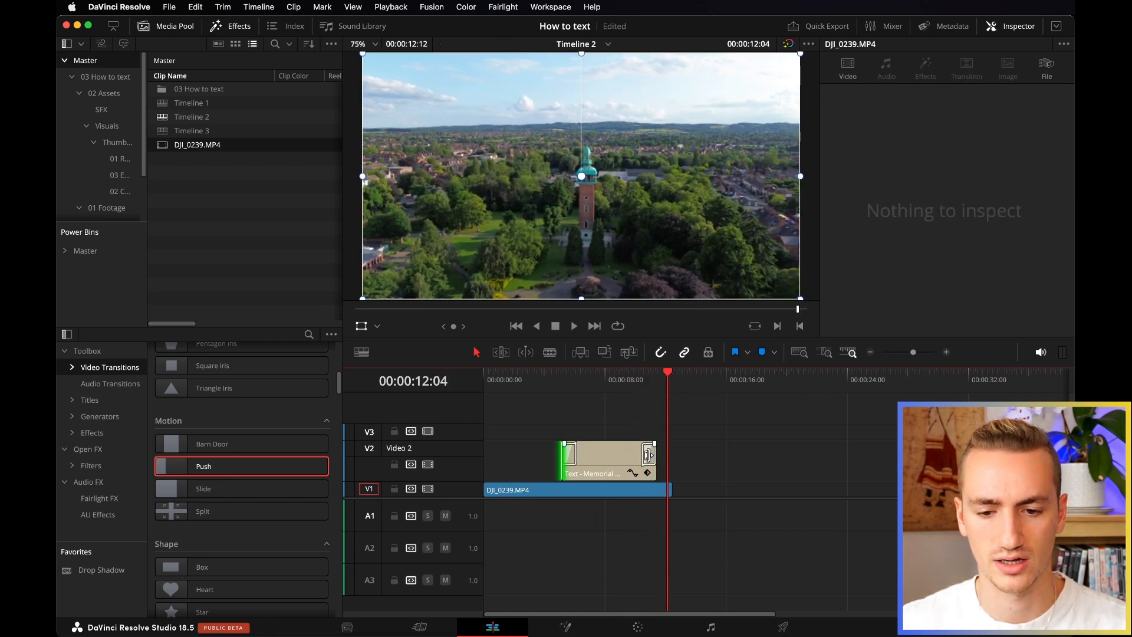
Step: Set the closing Push transition's preset to Push Up, extend the title to the end of the footage, and play it back
{"action": "left_click", "coordinate": [649, 454]}
{"action": "left_click", "coordinate": [930, 180]}
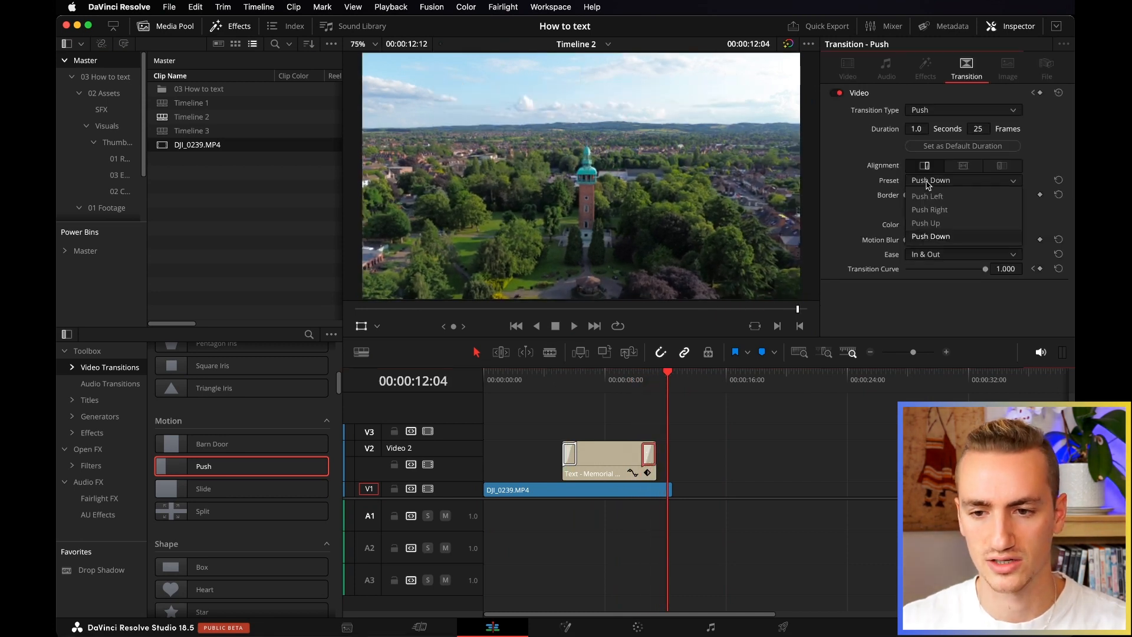
{"action": "left_click", "coordinate": [930, 222]}
{"action": "left_click_drag", "start_coordinate": [652, 457], "coordinate": [669, 456]}
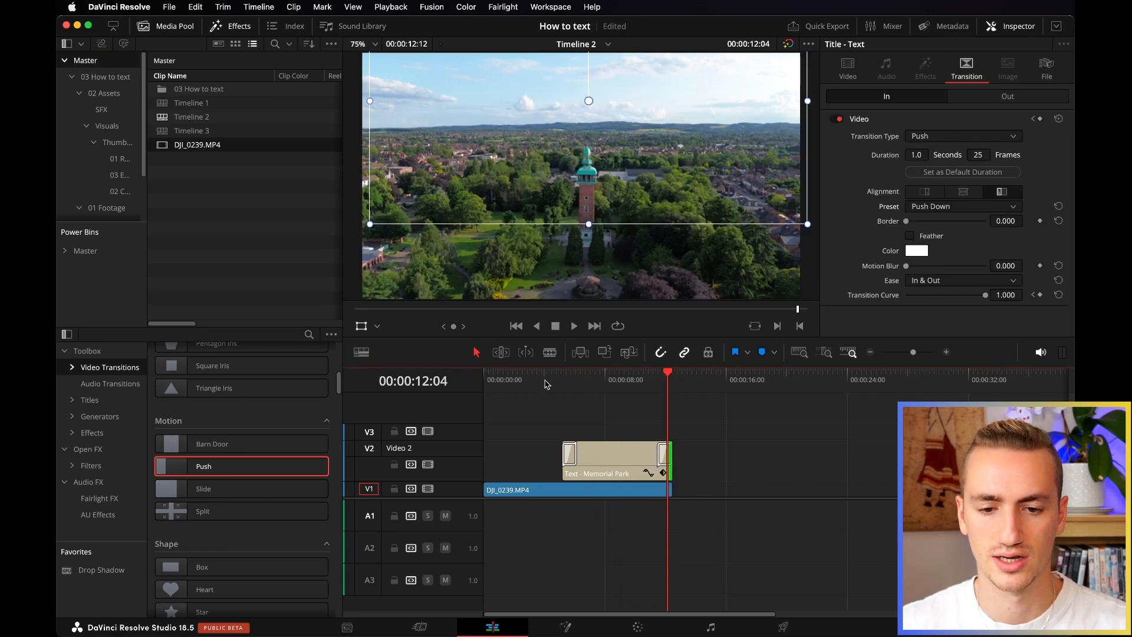
{"action": "left_click", "coordinate": [544, 385]}
{"action": "key", "text": "space"}
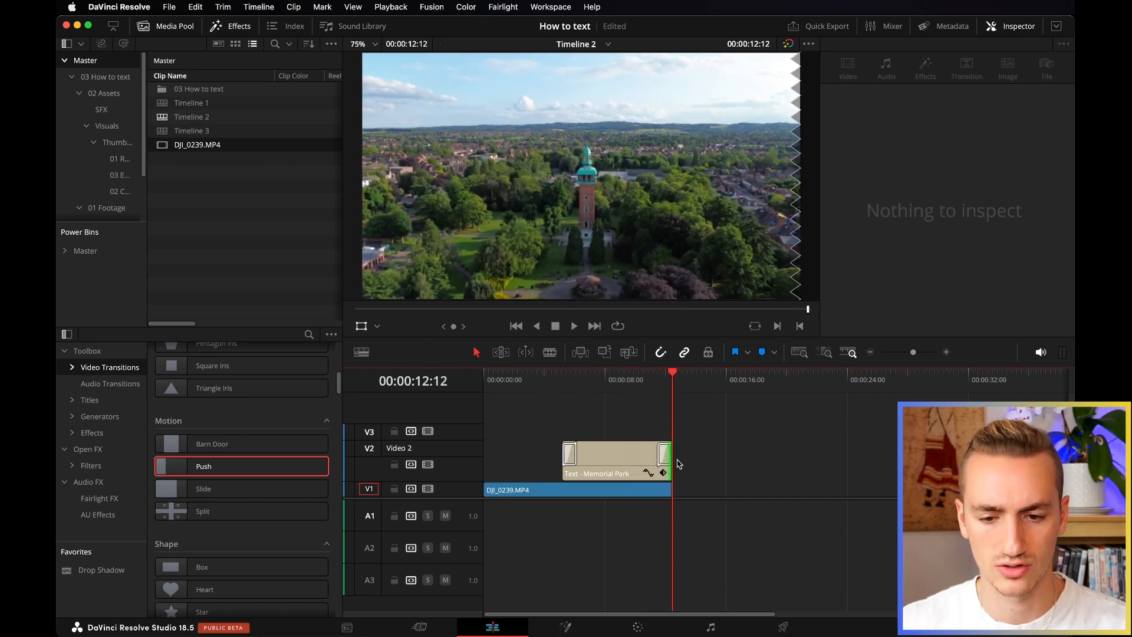
Step: Trim the ends of the drone footage and the title clip to 00:00:10:13 and play back the title's exit
{"action": "left_click_drag", "start_coordinate": [672, 490], "coordinate": [642, 491]}
{"action": "left_click_drag", "start_coordinate": [669, 454], "coordinate": [643, 454]}
{"action": "left_click", "coordinate": [615, 378]}
{"action": "key", "text": "space"}
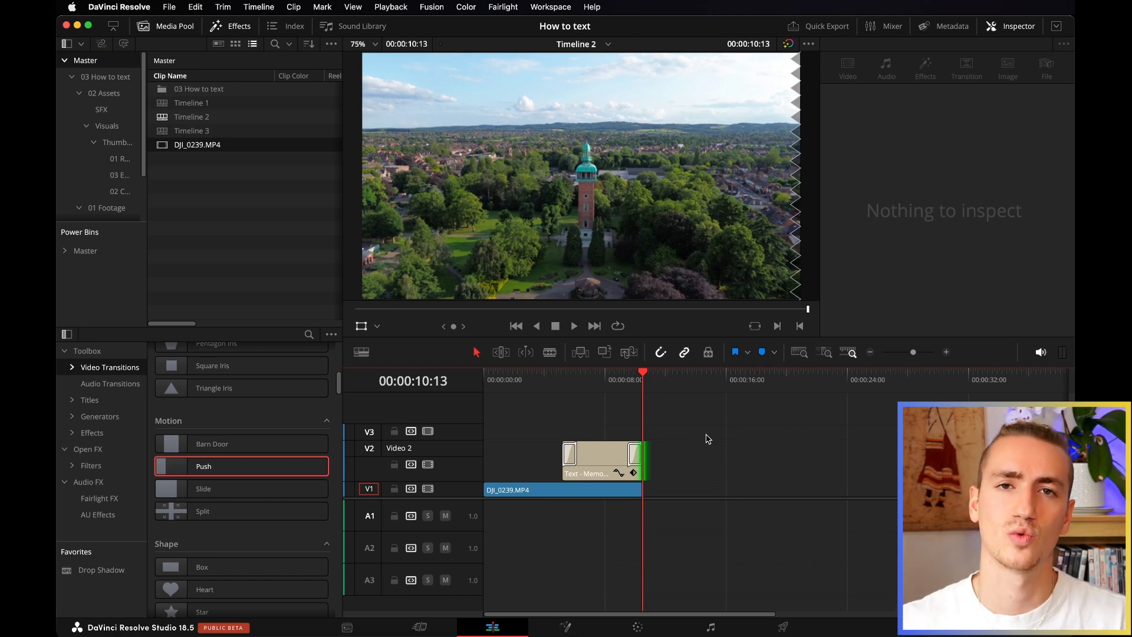
Step: Delete the opening and closing Push transitions from the title clip
{"action": "left_click", "coordinate": [566, 385]}
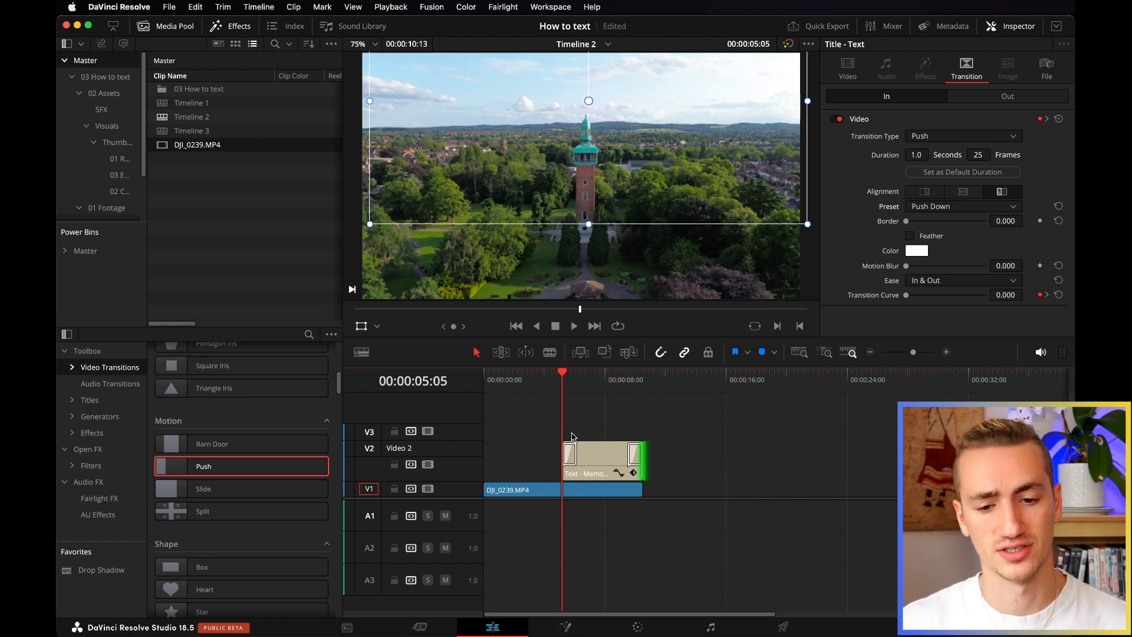
{"action": "left_click", "coordinate": [572, 456]}
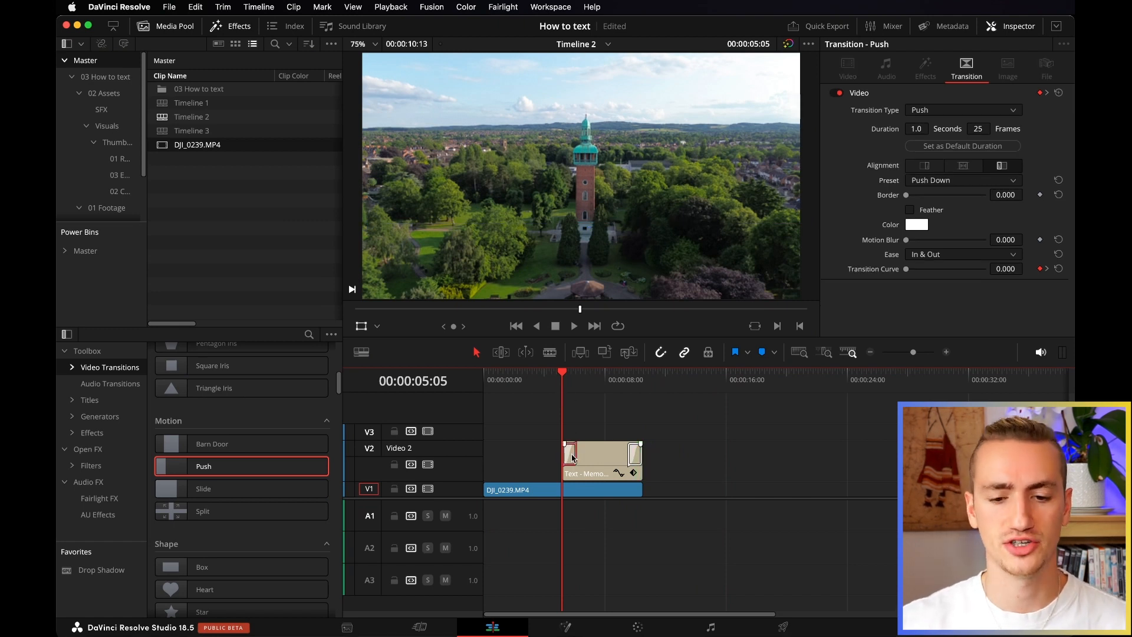
{"action": "key", "text": "BackSpace"}
{"action": "left_click", "coordinate": [632, 461]}
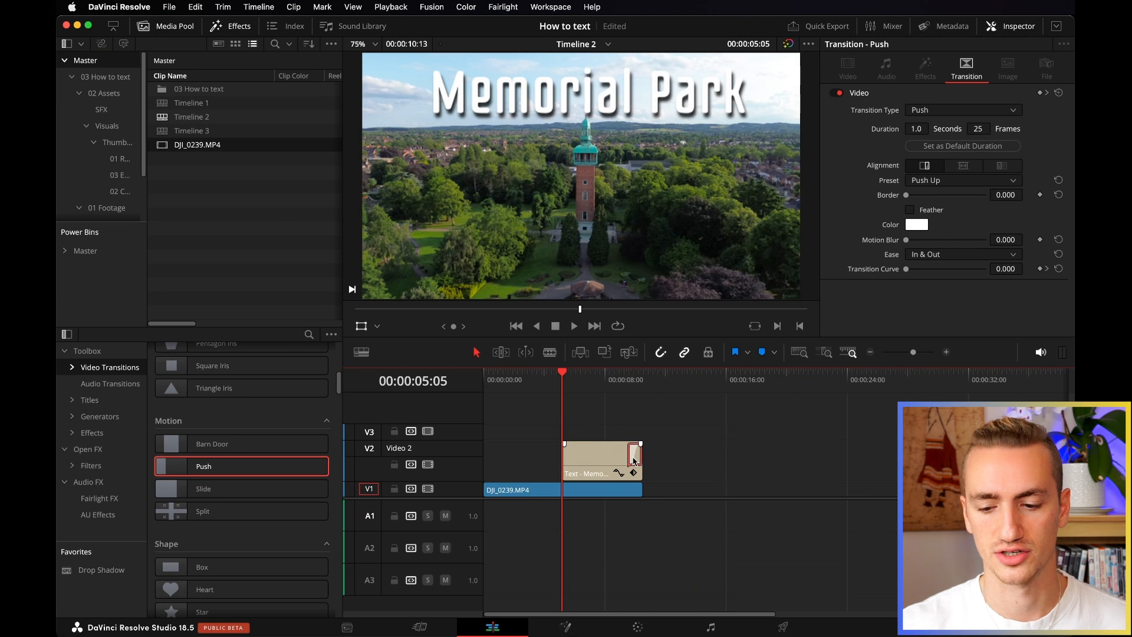
{"action": "key", "text": "BackSpace"}
Step: Keyframe the title's position at 00:00:06:13, raise position Y to 231.000 at 00:00:05:05, and play back the entrance
{"action": "left_click", "coordinate": [606, 454]}
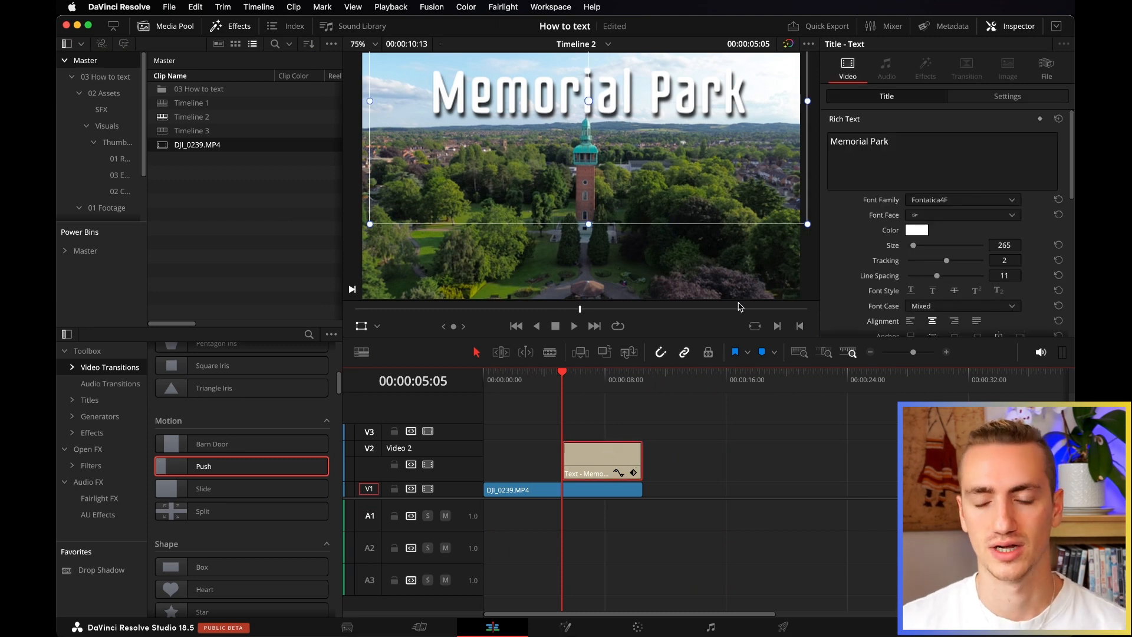
{"action": "scroll", "coordinate": [944, 203], "scroll_direction": "down", "scroll_amount": 5}
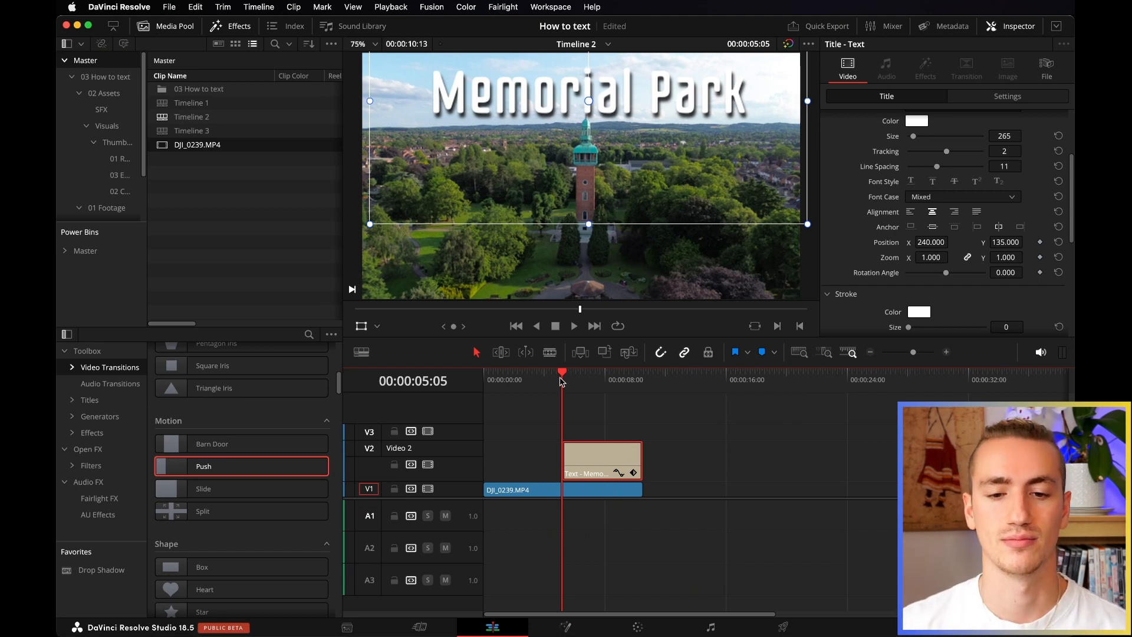
{"action": "left_click_drag", "start_coordinate": [579, 380], "coordinate": [584, 383]}
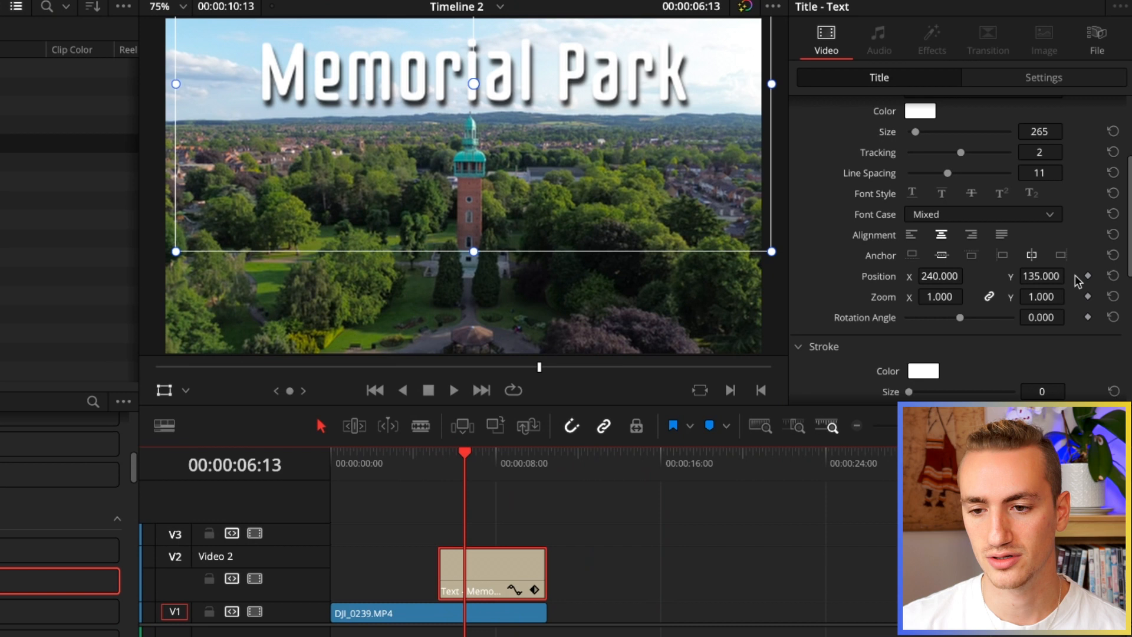
{"action": "left_click", "coordinate": [1088, 276]}
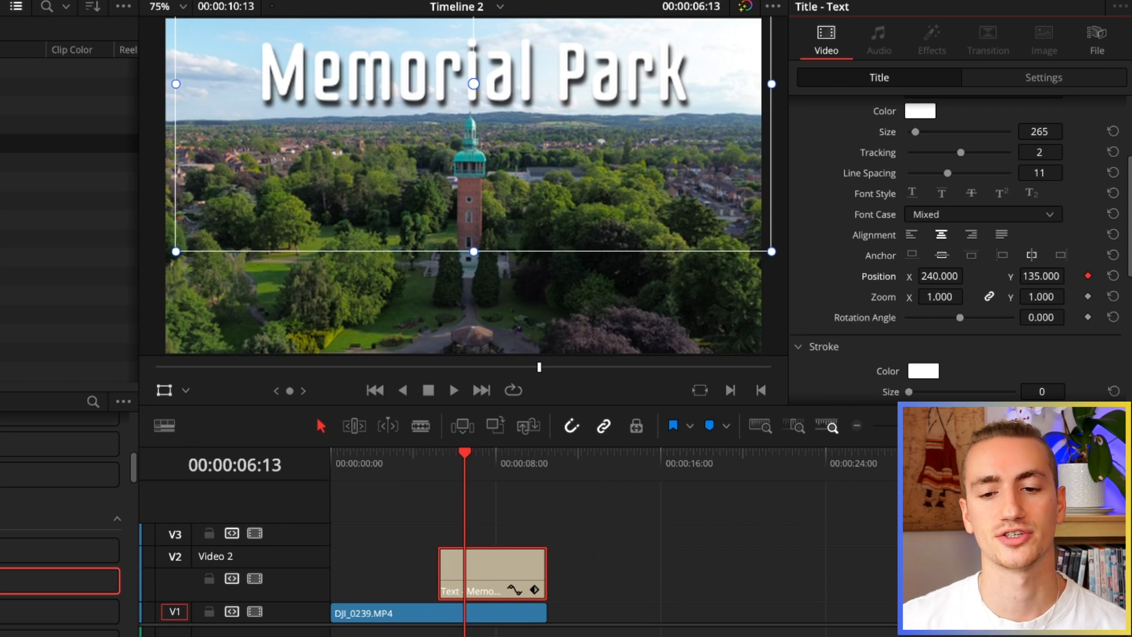
{"action": "left_click_drag", "start_coordinate": [461, 462], "coordinate": [437, 463]}
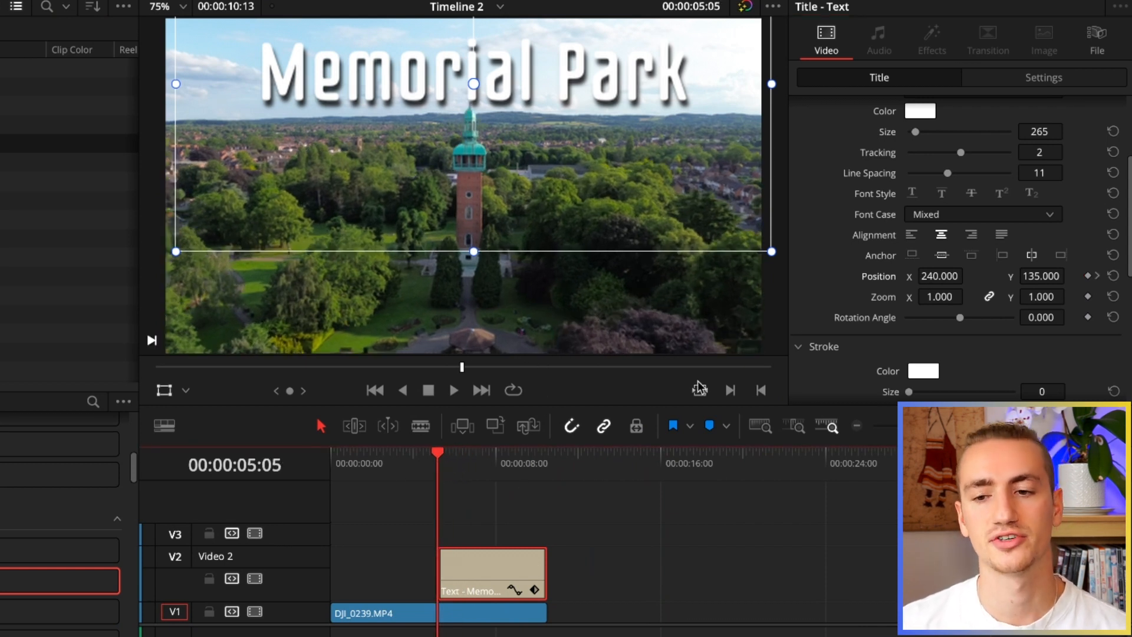
{"action": "mouse_move", "coordinate": [1032, 276]}
{"action": "left_mouse_down"}
{"action": "mouse_move", "coordinate": [1070, 275]}
{"action": "mouse_move", "coordinate": [1031, 276]}
{"action": "left_mouse_up"}
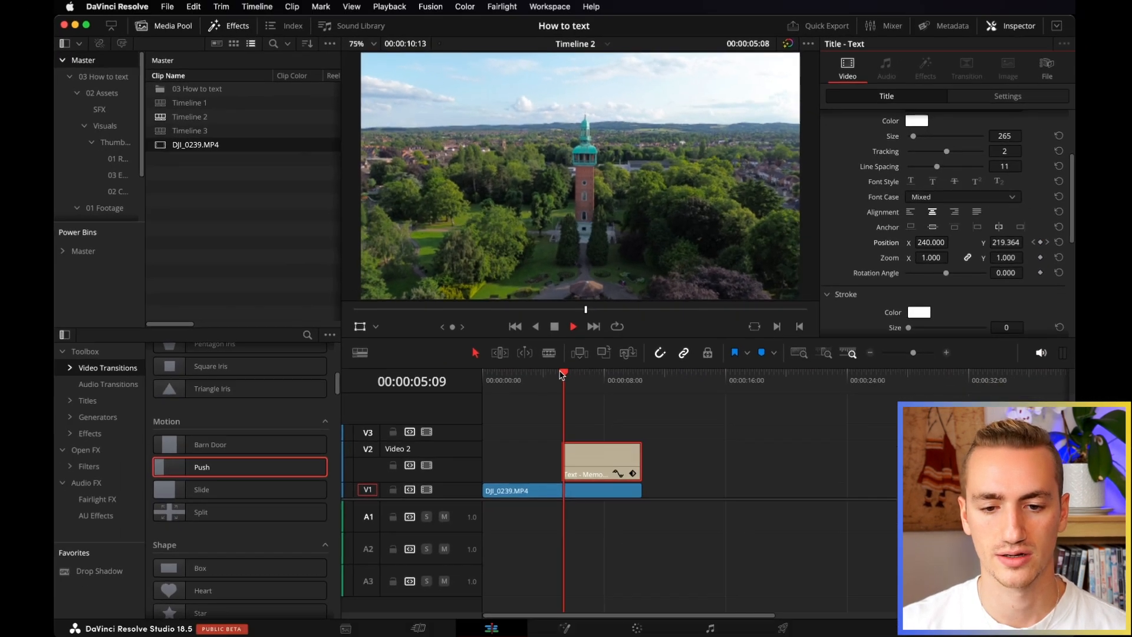
{"action": "key", "text": "space"}
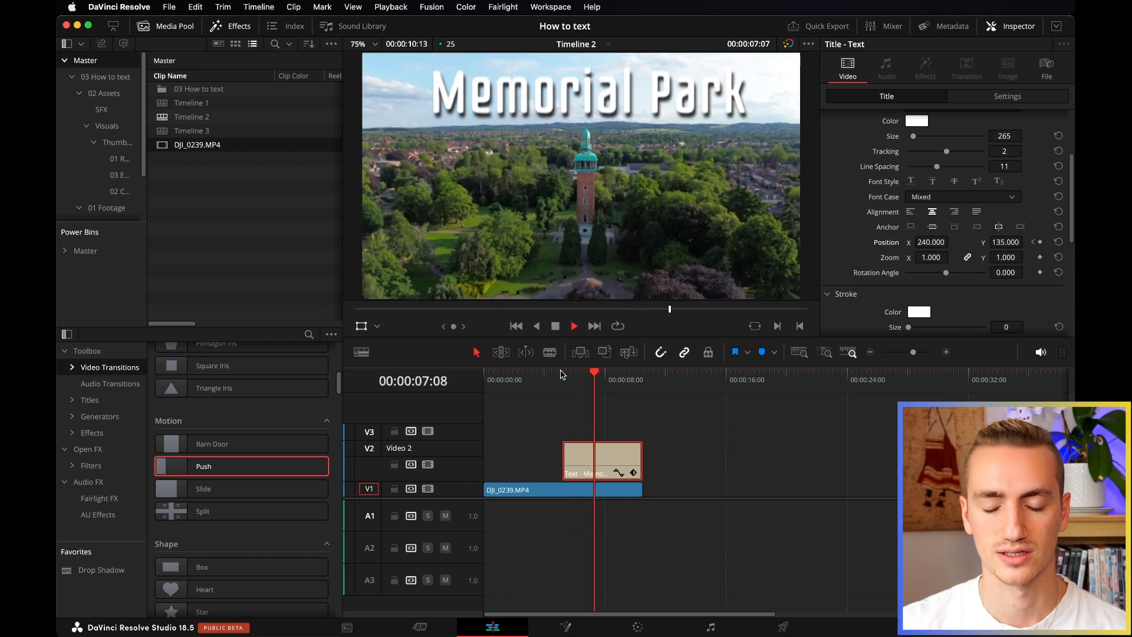
{"action": "key", "text": "space"}
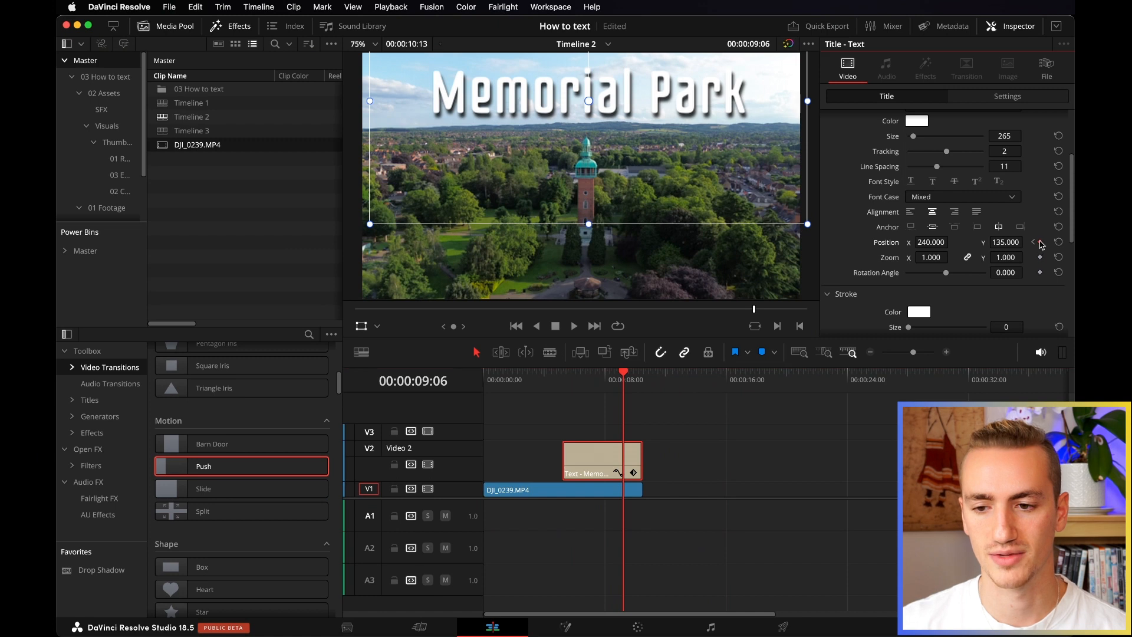
Step: Keyframe the title's exit by raising its position Y to 225.000 at 00:00:10:12, and play back the animation from the title's start
{"action": "key", "text": "Down"}
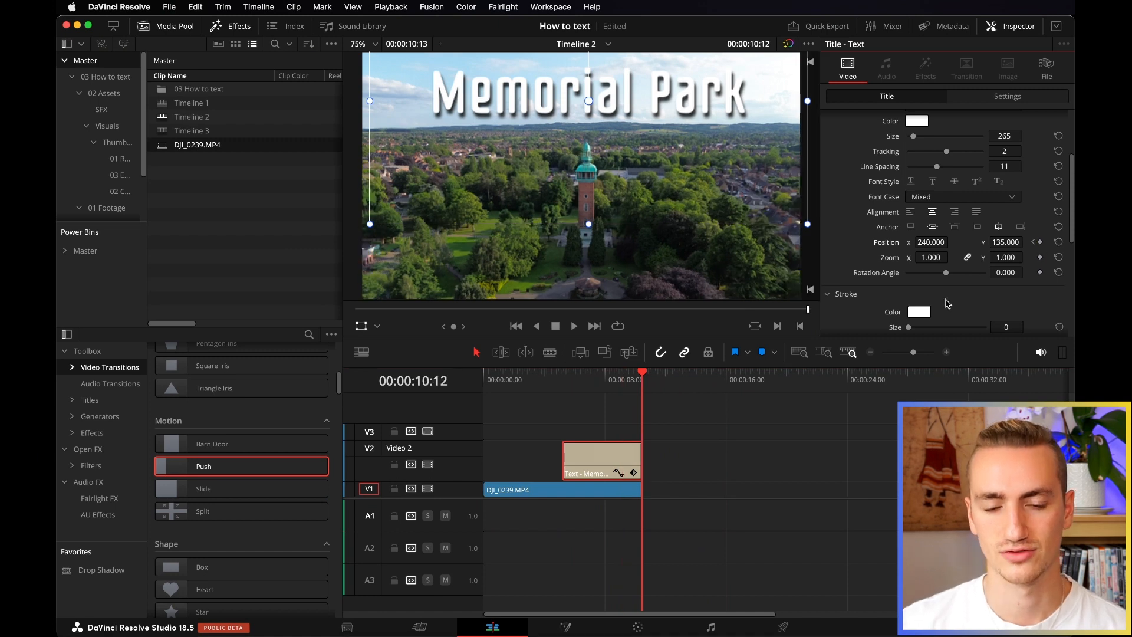
{"action": "left_click_drag", "start_coordinate": [996, 243], "coordinate": [996, 247]}
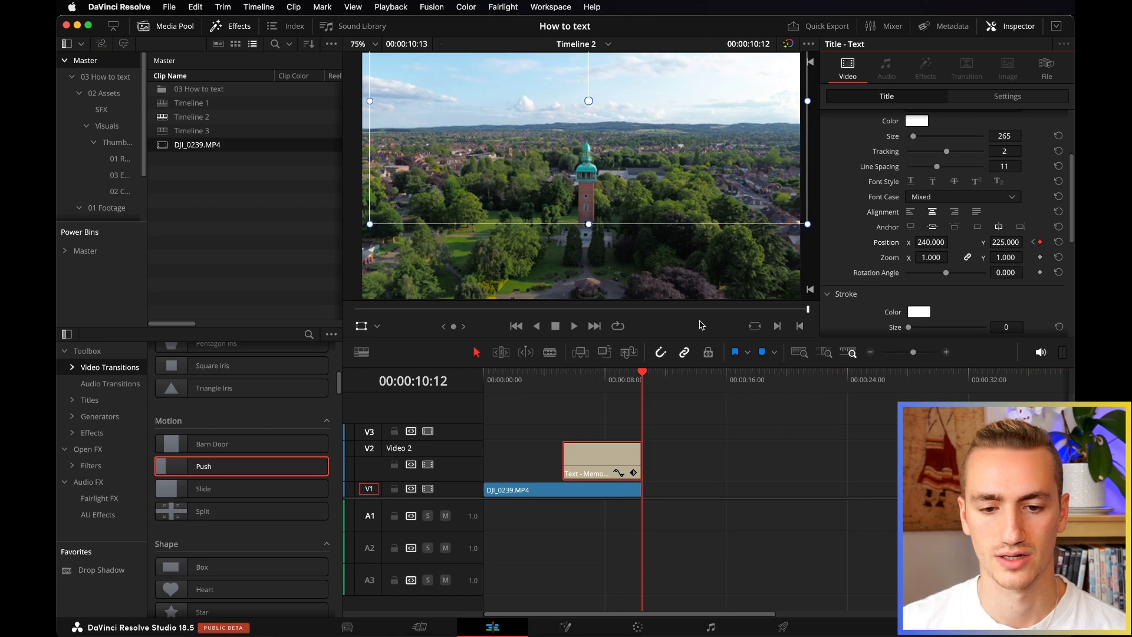
{"action": "left_click", "coordinate": [562, 388]}
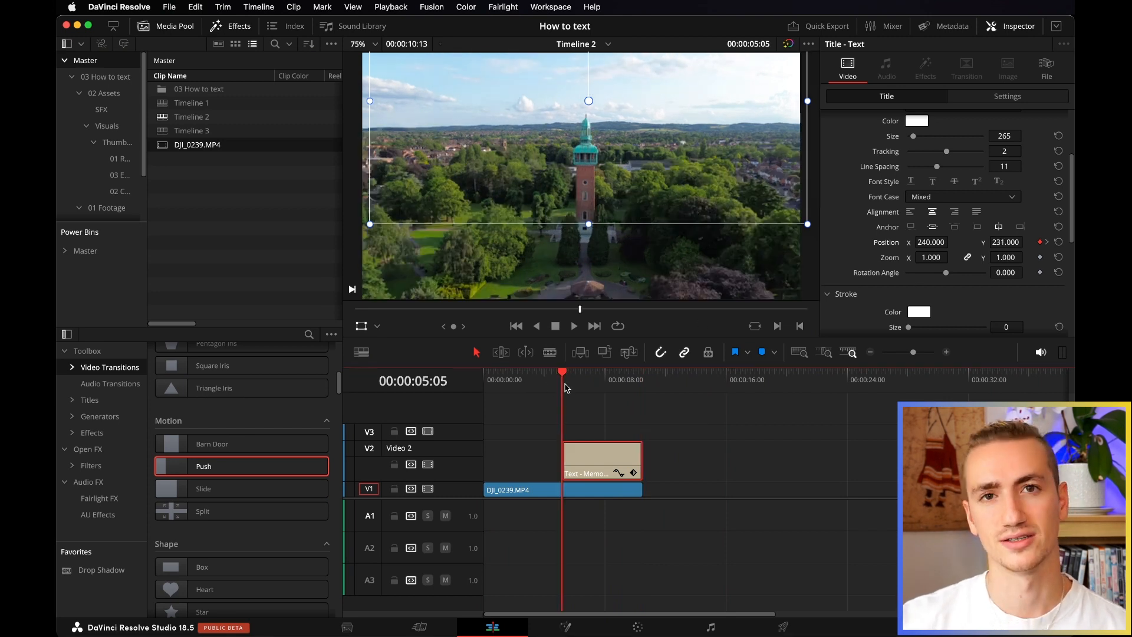
{"action": "key", "text": "space"}
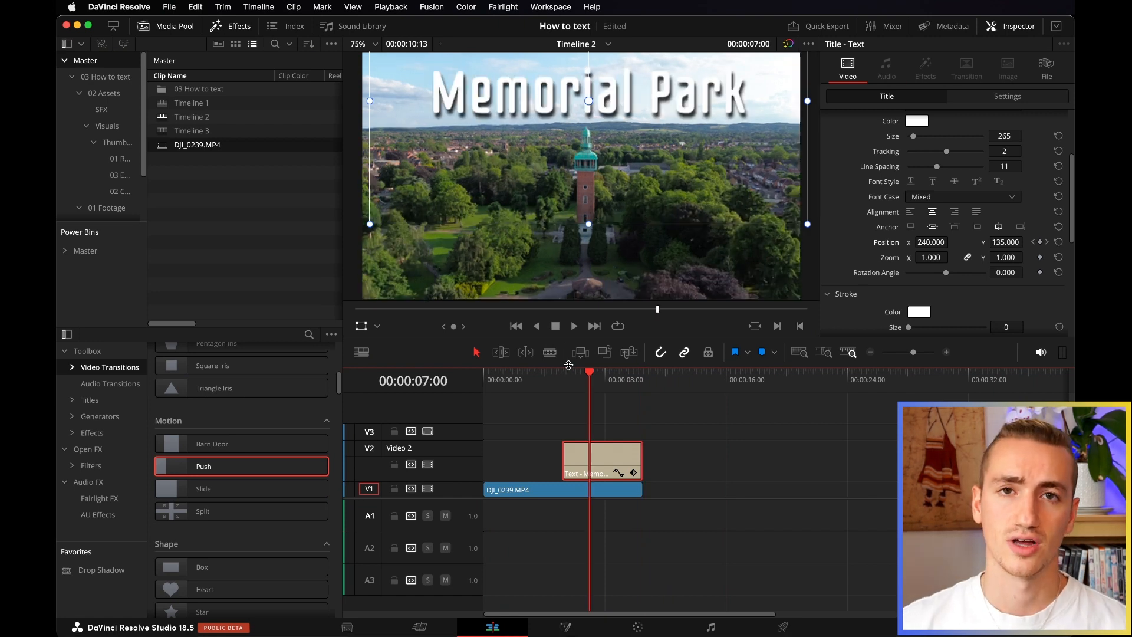
Step: Delete the Memorial Park text title from Video 2, hide the Media Pool, and show the Titles effects
{"action": "key", "text": "BackSpace"}
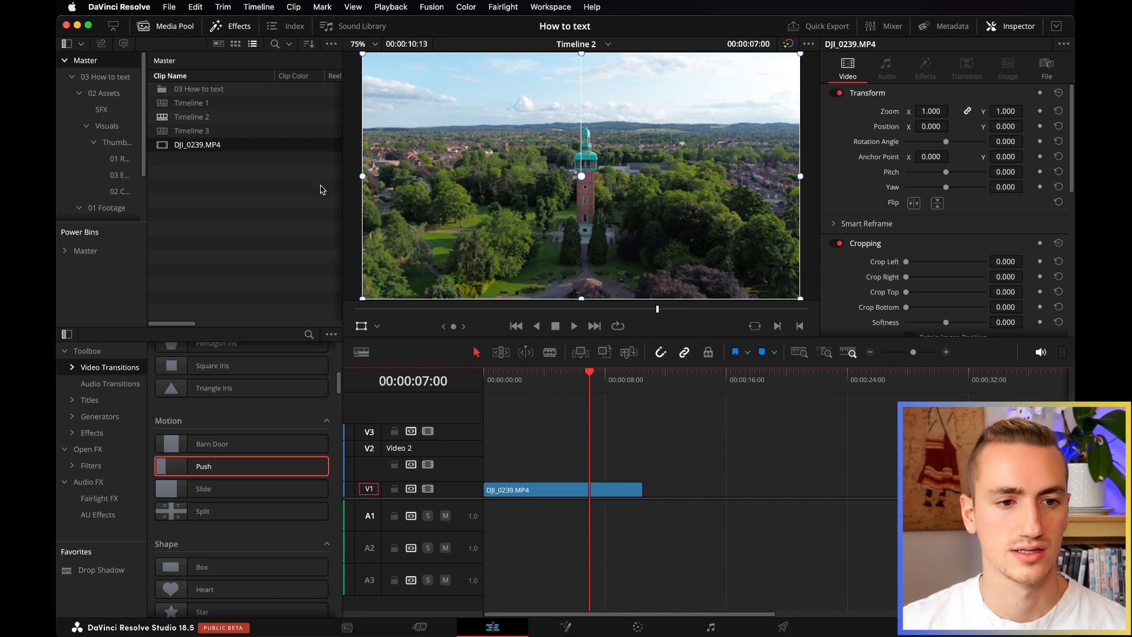
{"action": "left_click", "coordinate": [238, 27]}
{"action": "left_click", "coordinate": [238, 27]}
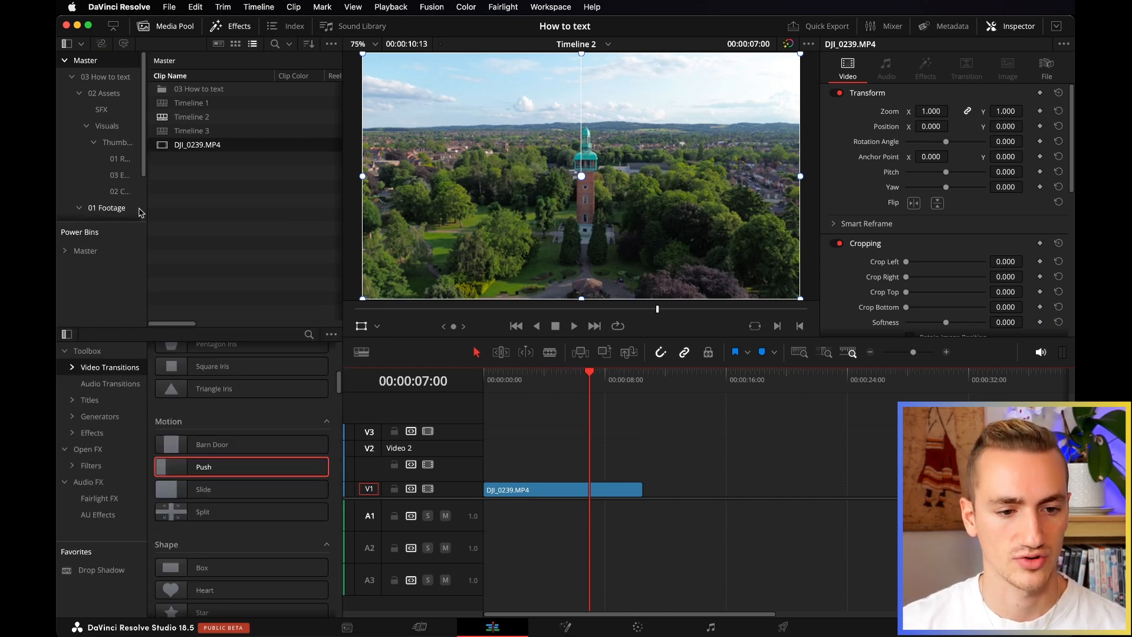
{"action": "left_click", "coordinate": [143, 26]}
{"action": "left_click", "coordinate": [100, 110]}
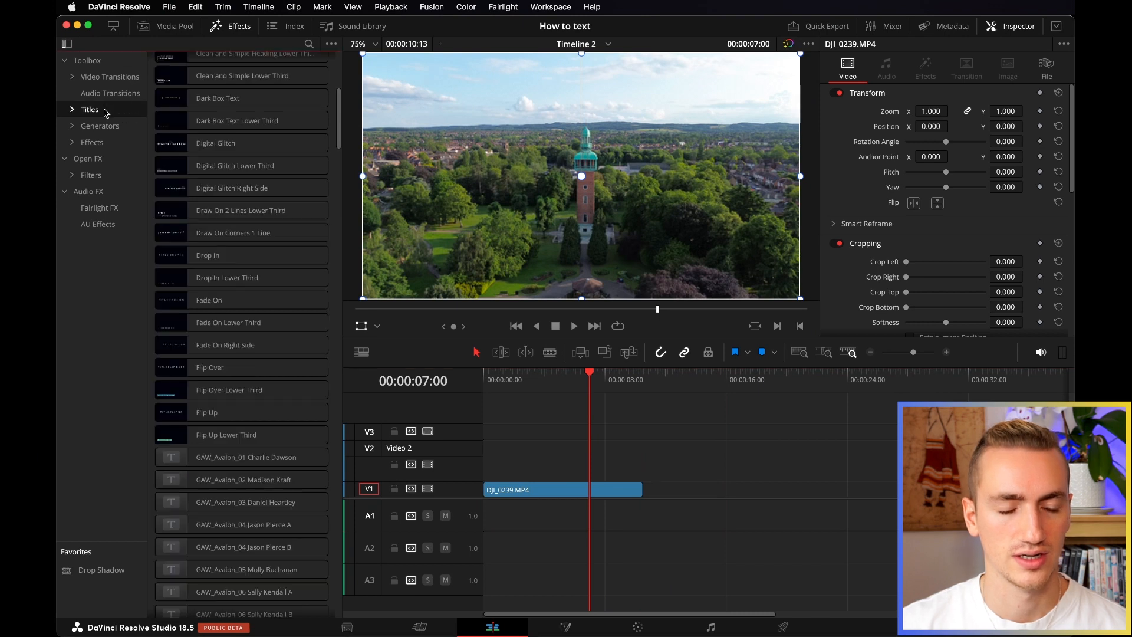
Step: Place the Slide In and Scroll Lower Third title on Video 2 above the drone footage
{"action": "scroll", "coordinate": [334, 213], "scroll_direction": "down", "scroll_amount": 10}
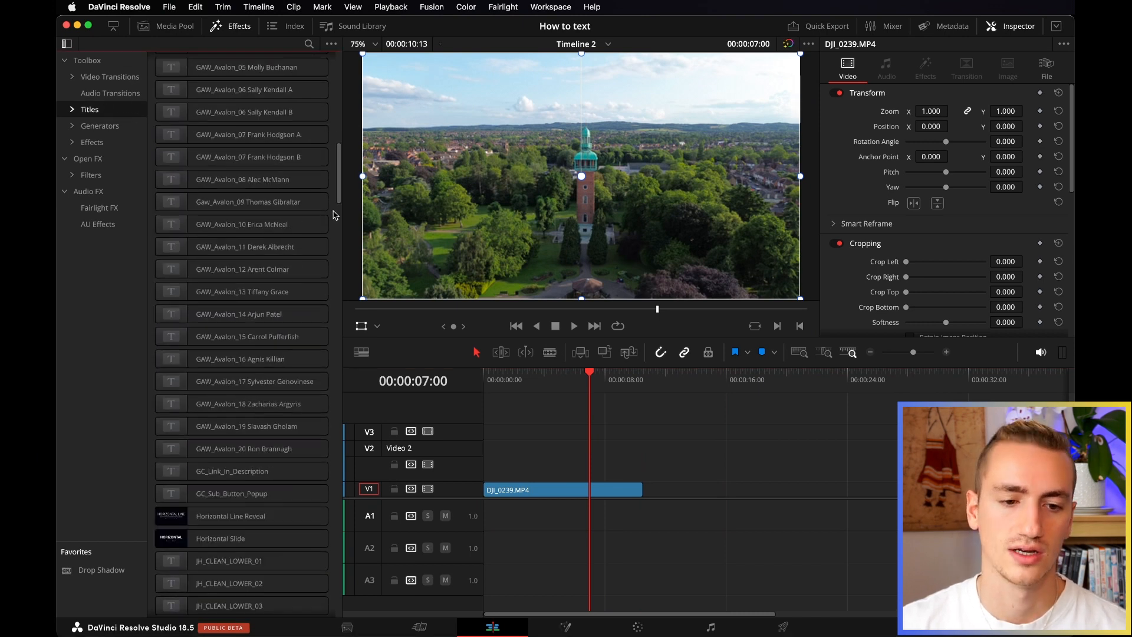
{"action": "scroll", "coordinate": [330, 236], "scroll_direction": "down", "scroll_amount": 10}
{"action": "scroll", "coordinate": [328, 241], "scroll_direction": "down", "scroll_amount": 15}
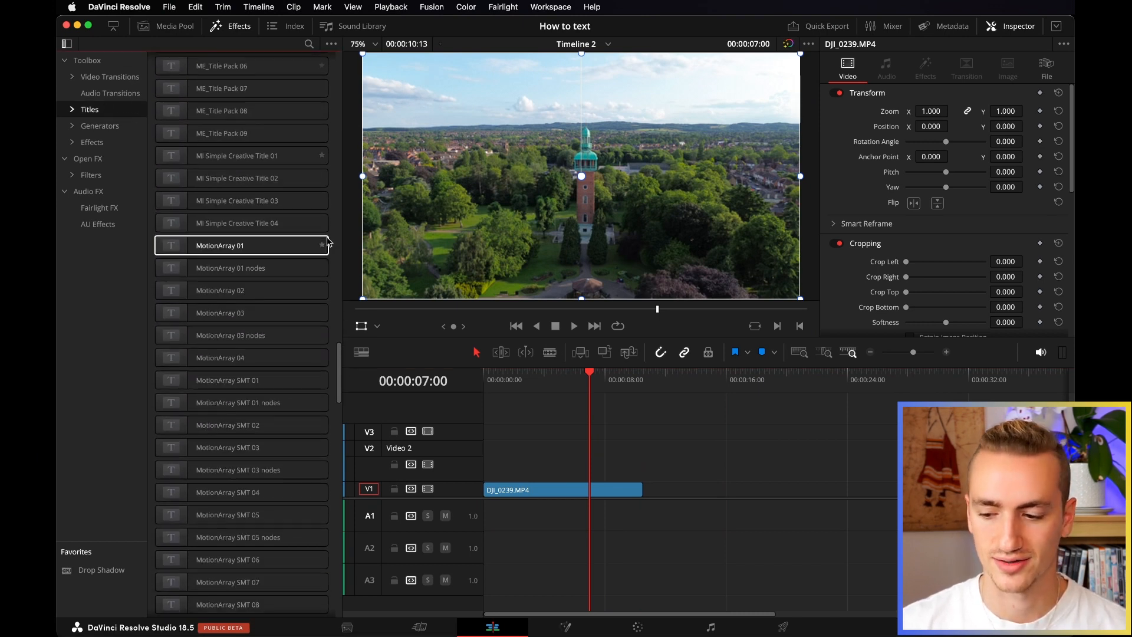
{"action": "scroll", "coordinate": [327, 241], "scroll_direction": "down", "scroll_amount": 10}
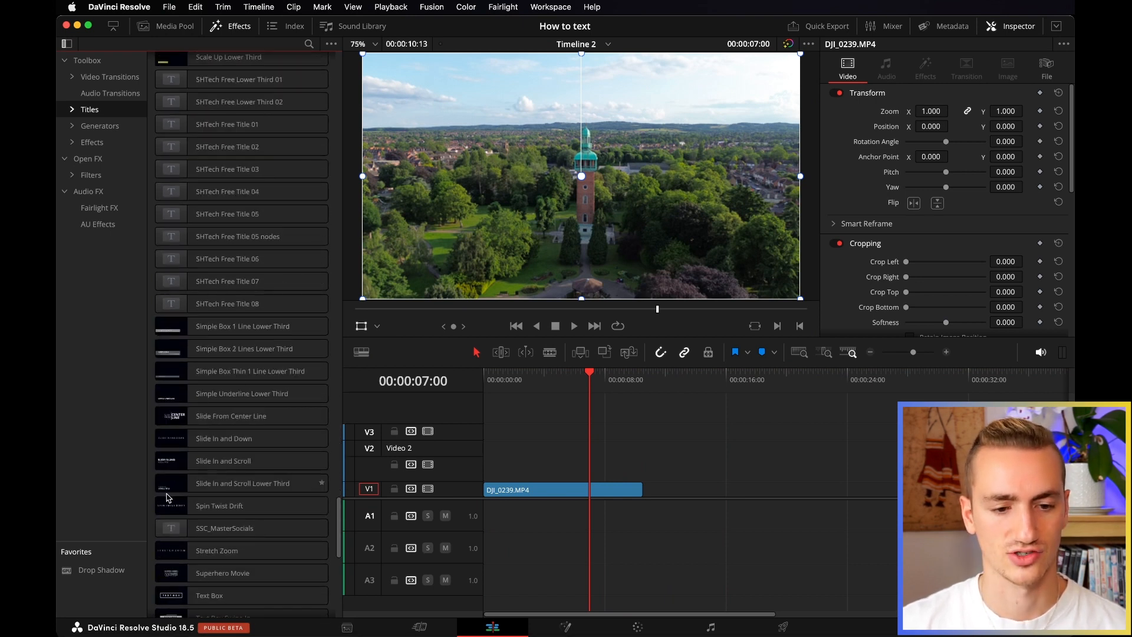
{"action": "left_click_drag", "start_coordinate": [209, 485], "coordinate": [555, 479]}
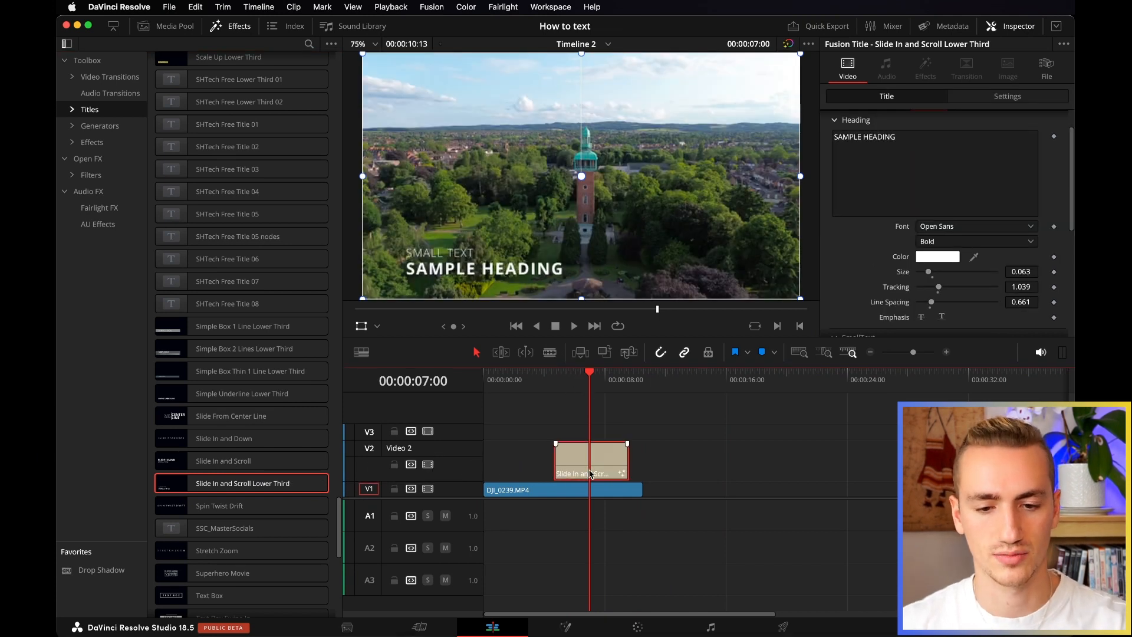
Step: Change the lower third's heading to "Memorial Park" and its small text to "UK", and play back its animation
{"action": "double_click", "coordinate": [880, 172]}
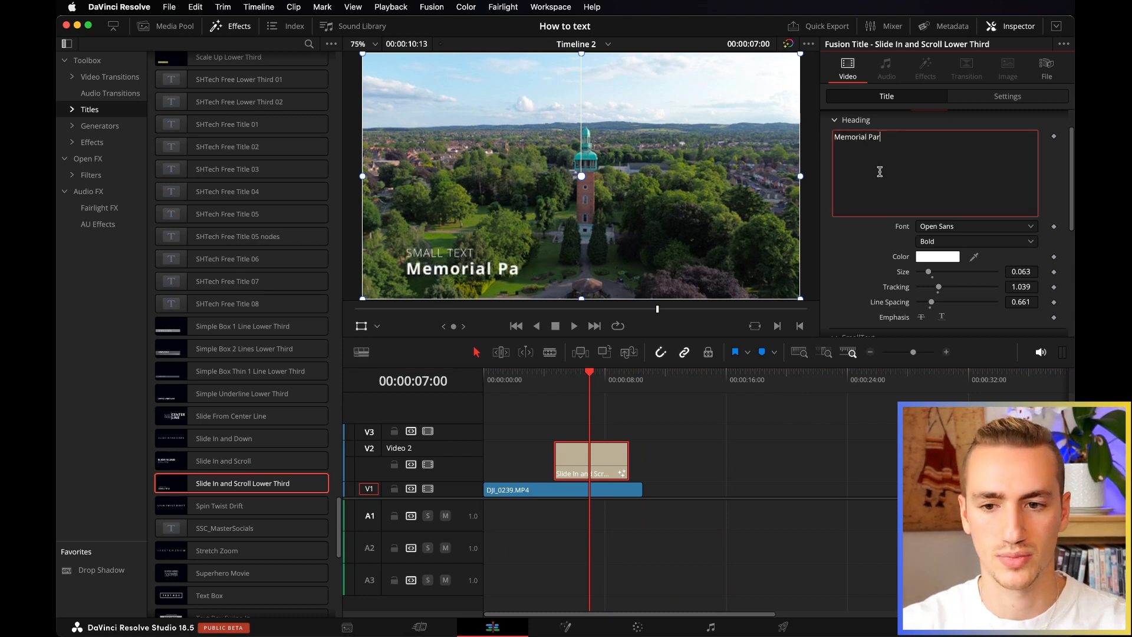
{"action": "scroll", "coordinate": [878, 221], "scroll_direction": "down", "scroll_amount": 3}
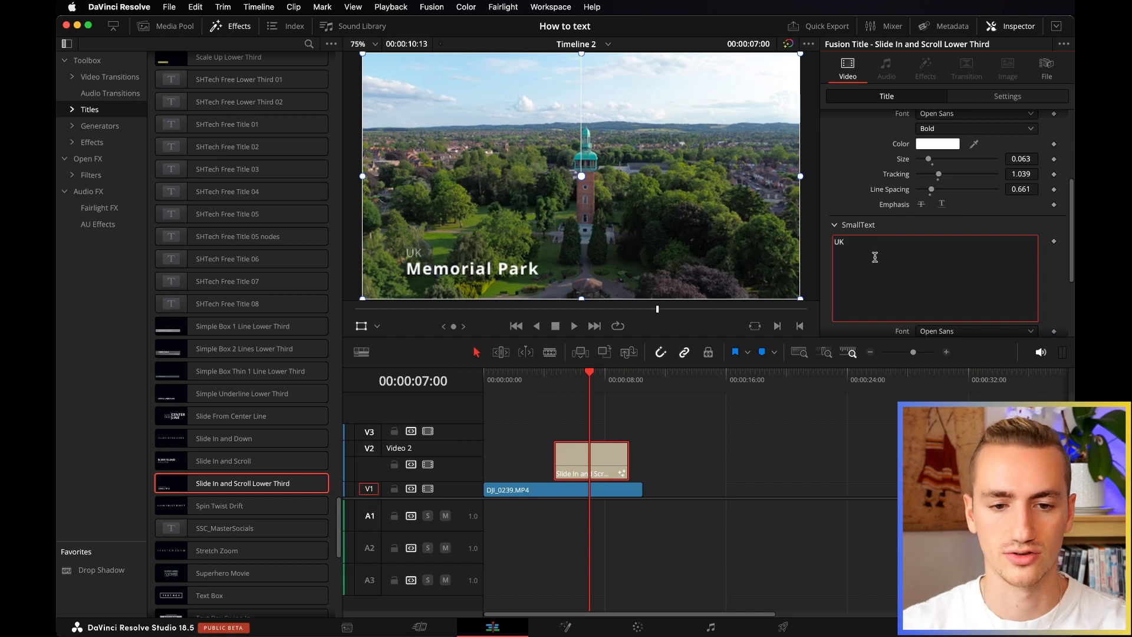
{"action": "left_click", "coordinate": [559, 384]}
{"action": "key", "text": "space"}
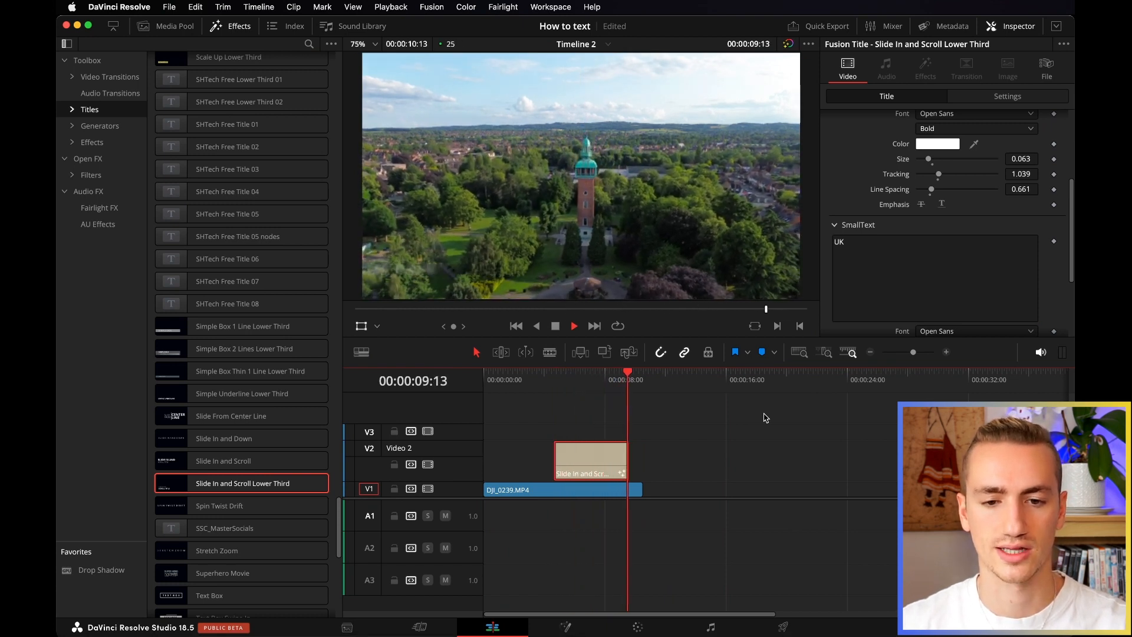
{"action": "key", "text": "space"}
Step: Extend the lower third clip to the end of the drone footage and play back its exit
{"action": "left_click_drag", "start_coordinate": [629, 456], "coordinate": [641, 456]}
{"action": "left_click", "coordinate": [623, 383]}
{"action": "key", "text": "space"}
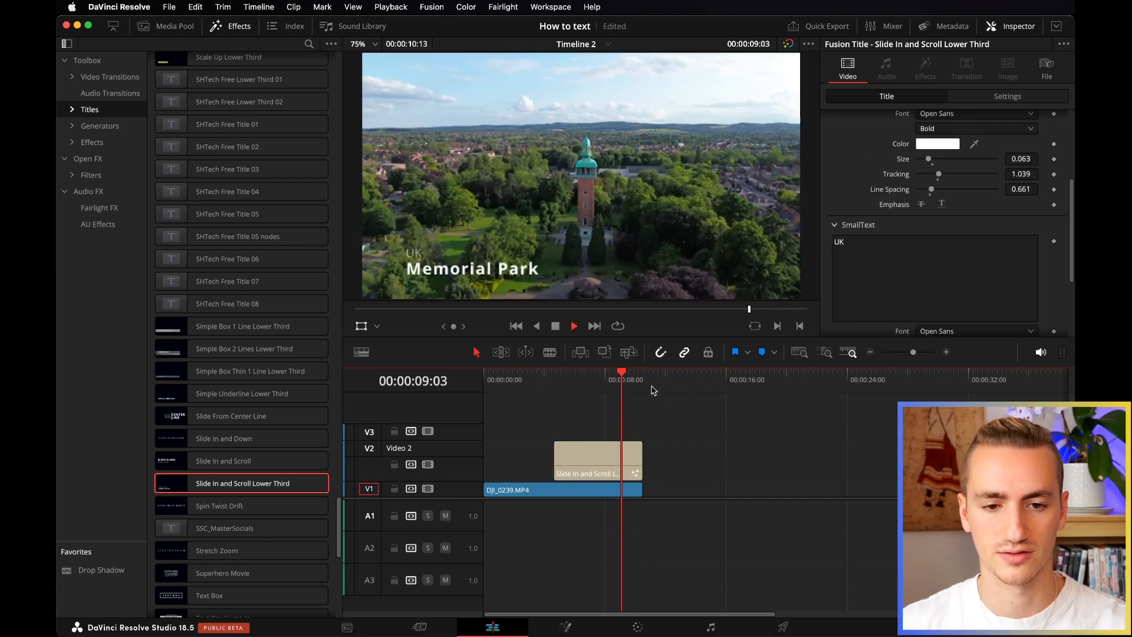